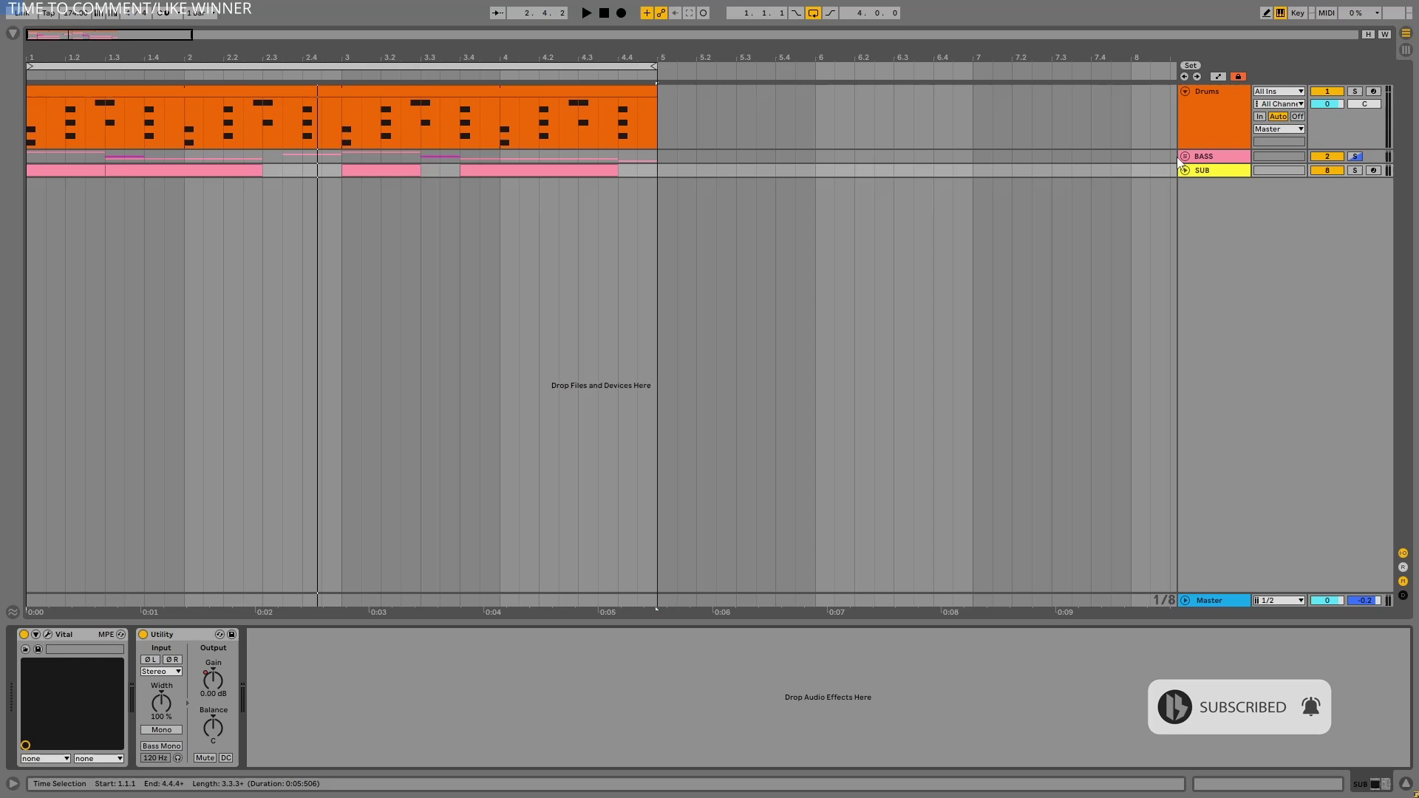
- Unfold the BASS group, select the four-bar loop and start playback
click(1184, 156)
click(1196, 158)
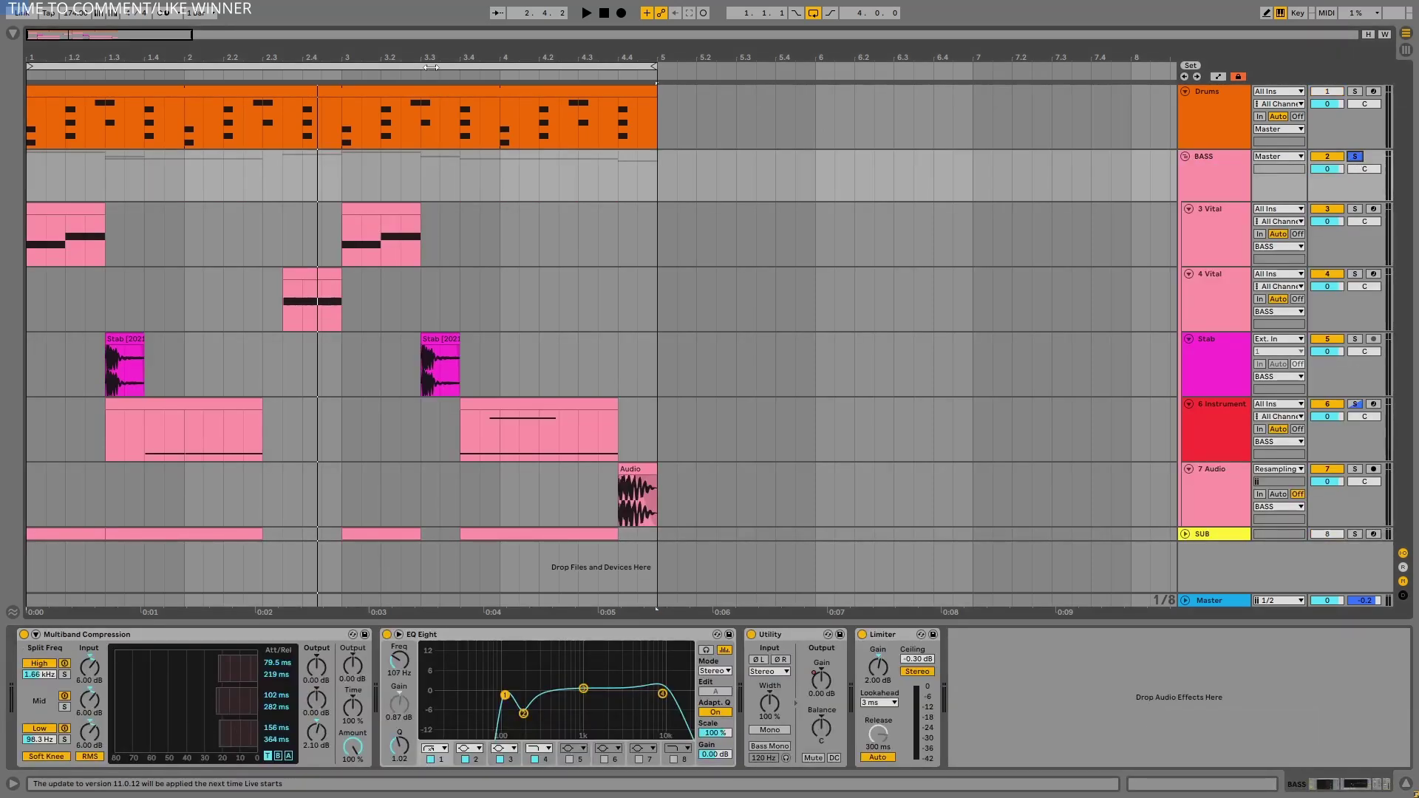
click(431, 67)
key(space)
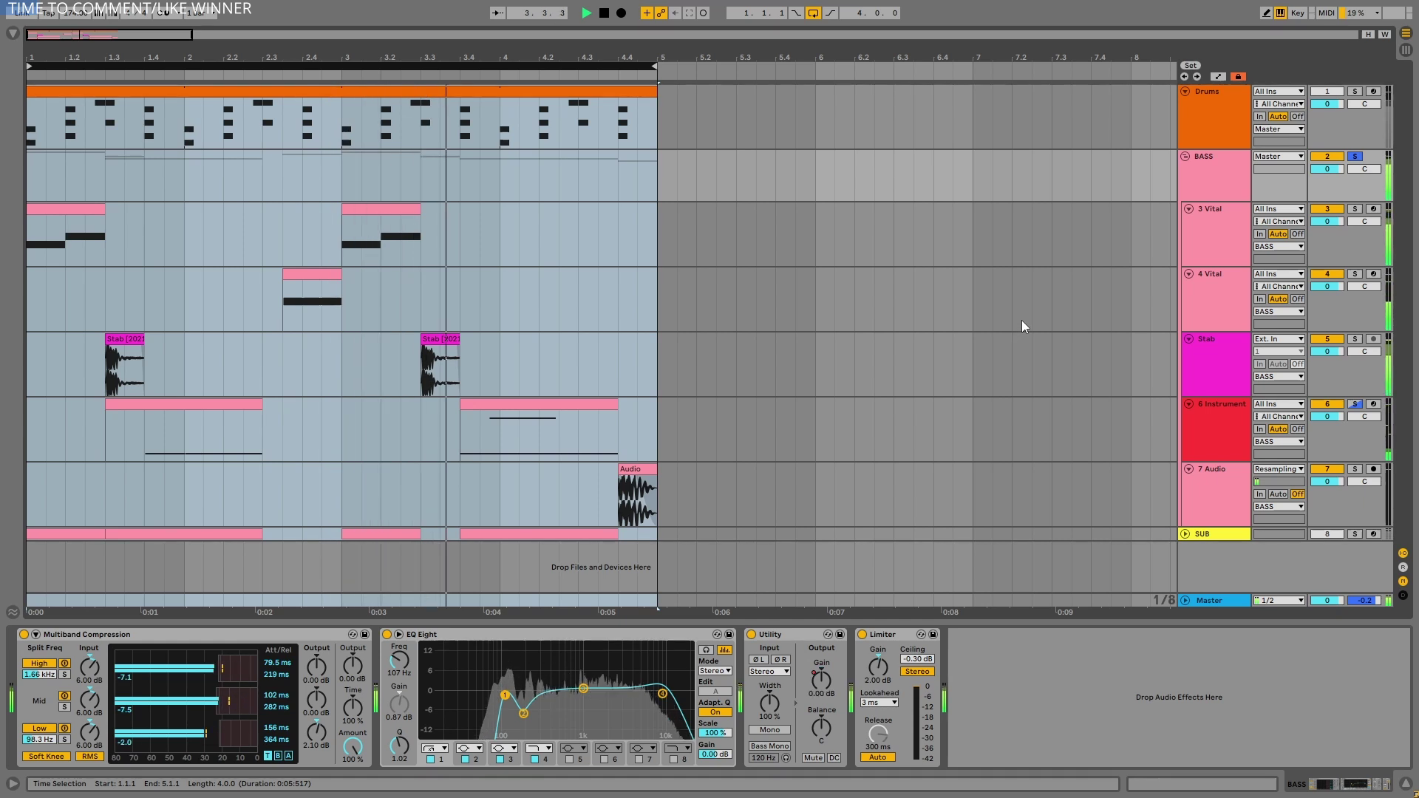
- Solo the SUB track, show its devices and play it from bar 1
click(1356, 534)
click(1215, 536)
key(space)
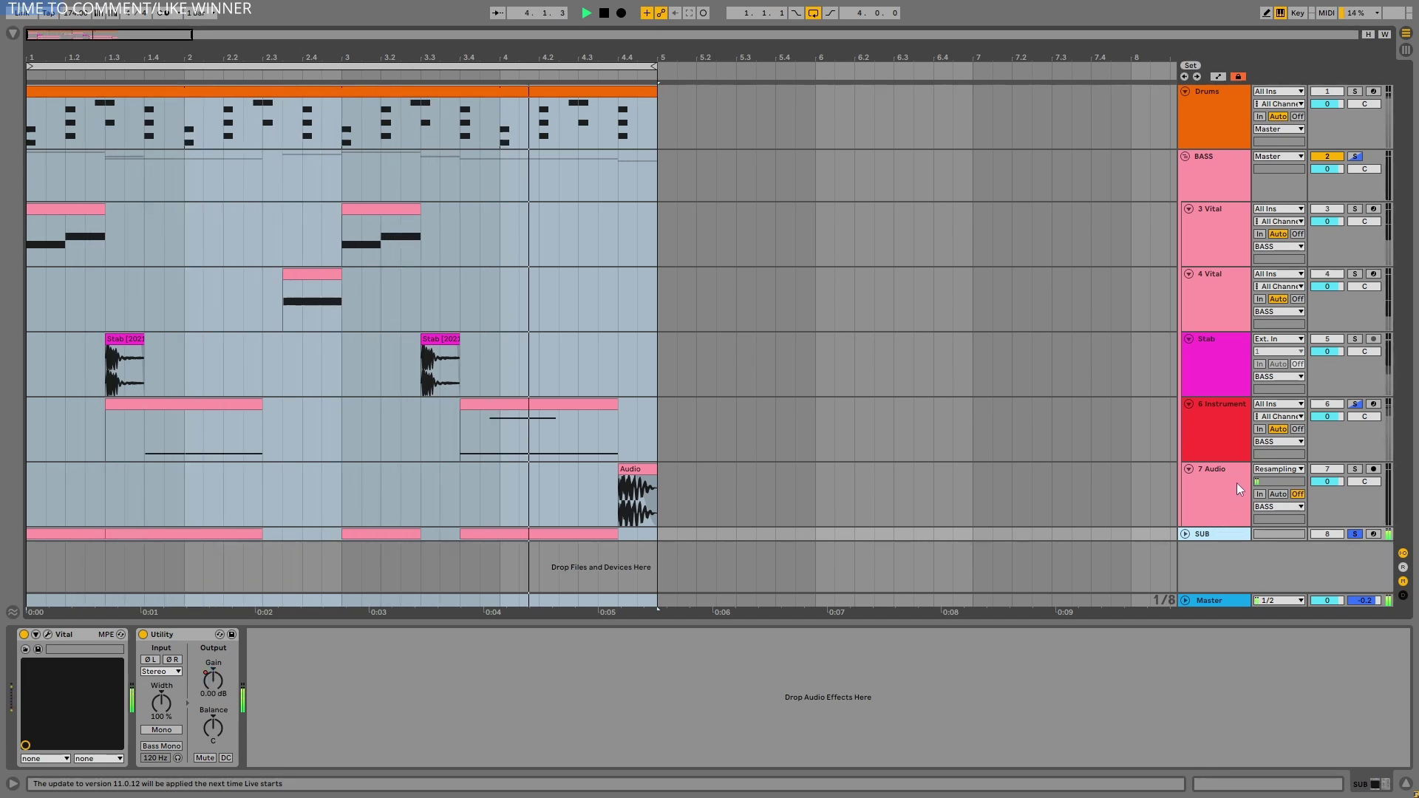
- Solo the Stab track, audition it from bar 1.3, then unsolo it
key(space)
click(1204, 357)
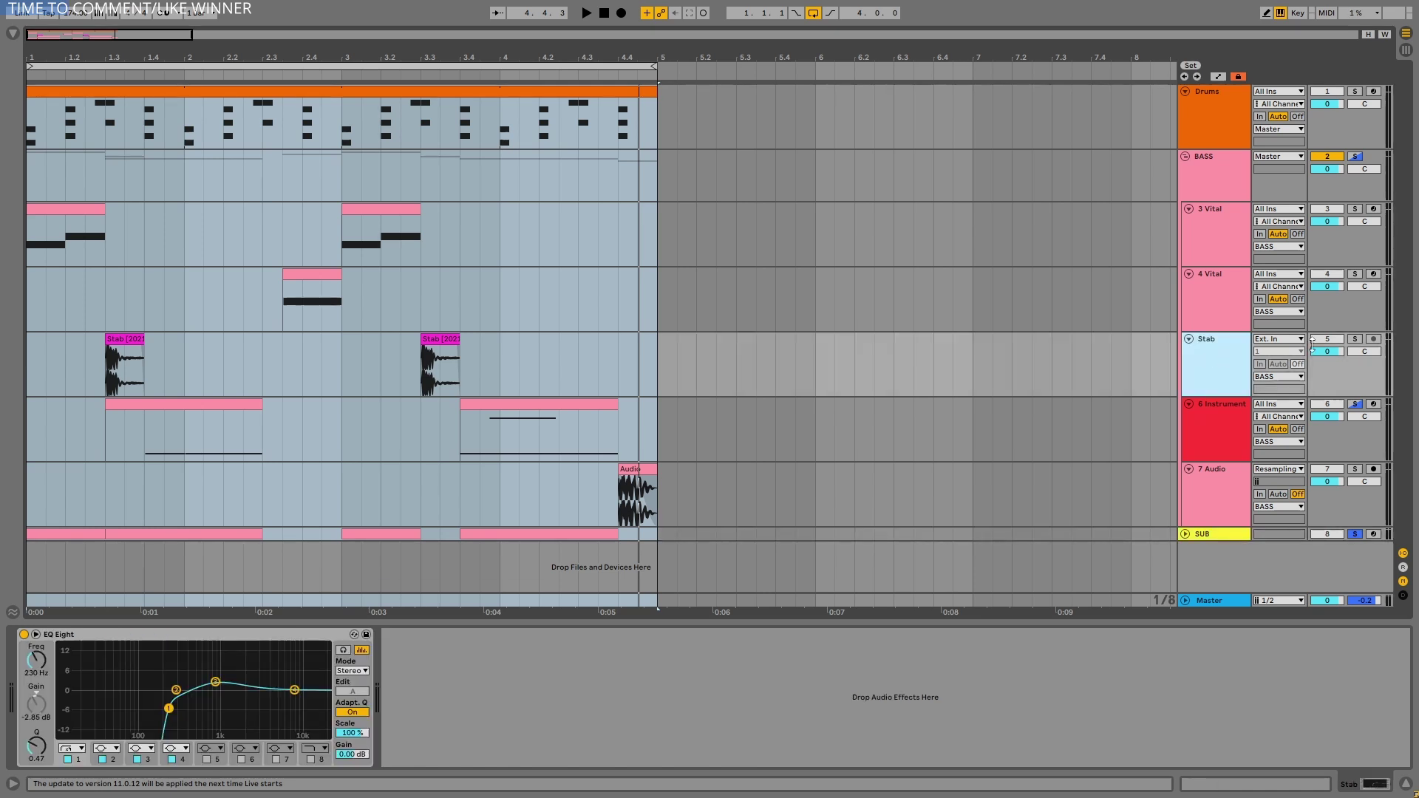
click(1355, 339)
click(104, 360)
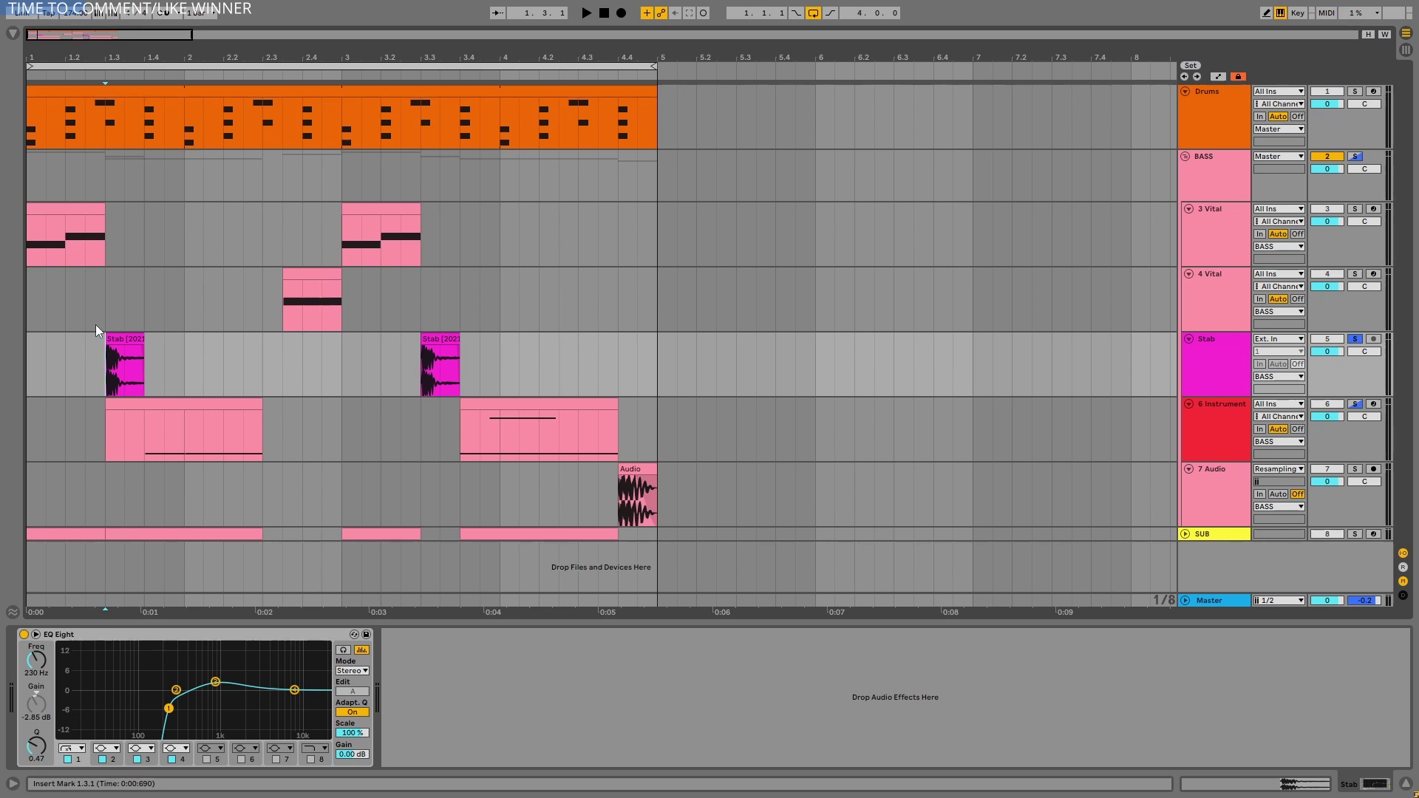
key(space)
key(space)
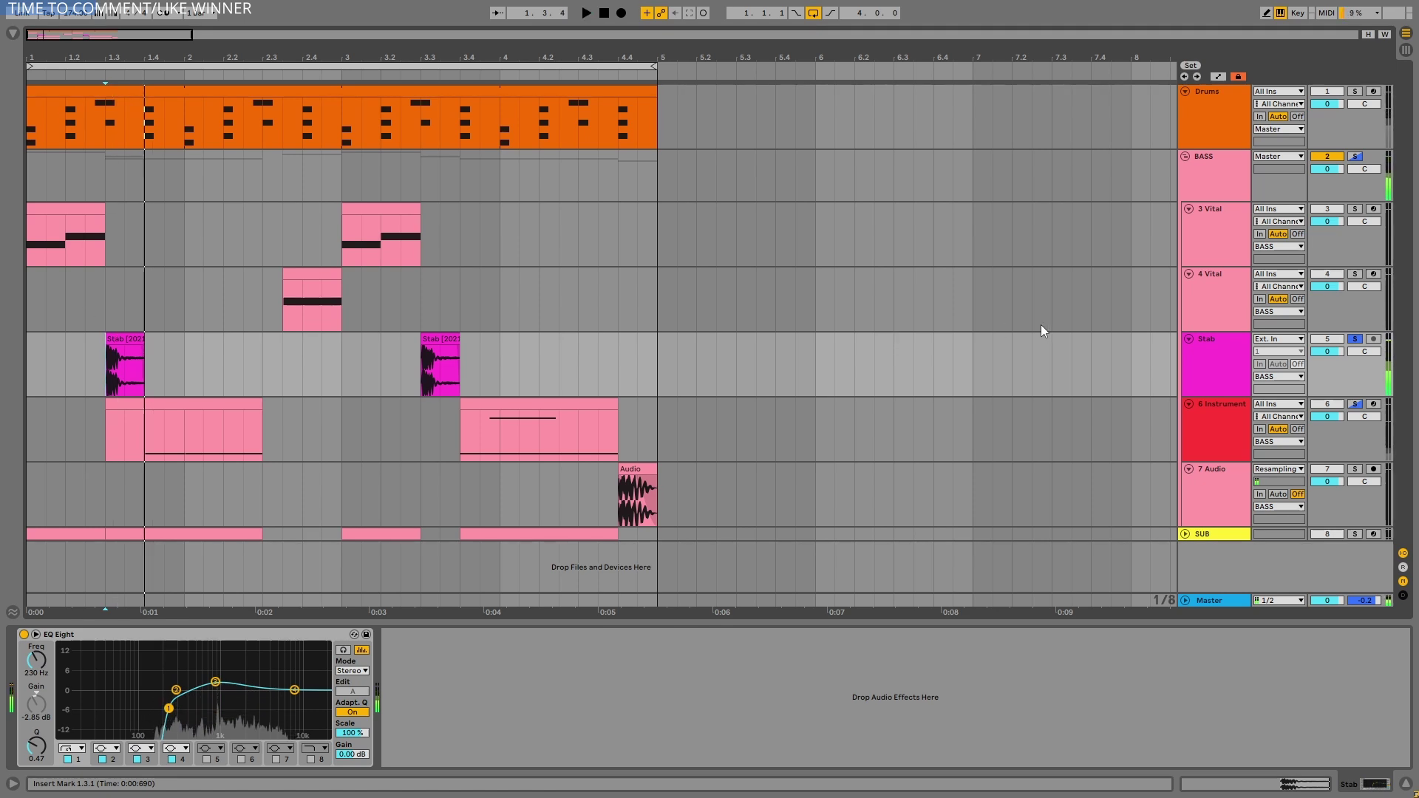
click(1361, 340)
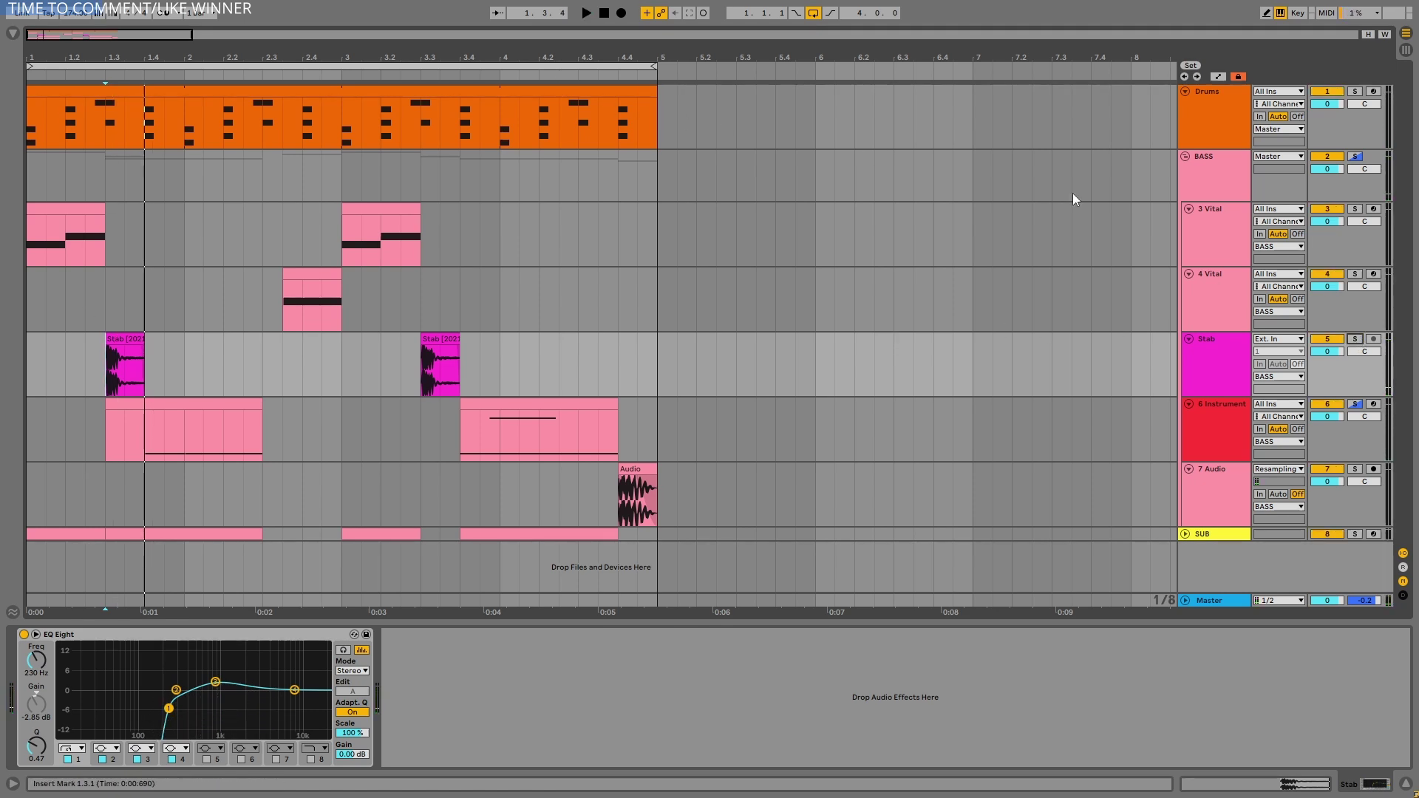
- Select and solo the 3 Vital track and briefly play it
click(1227, 228)
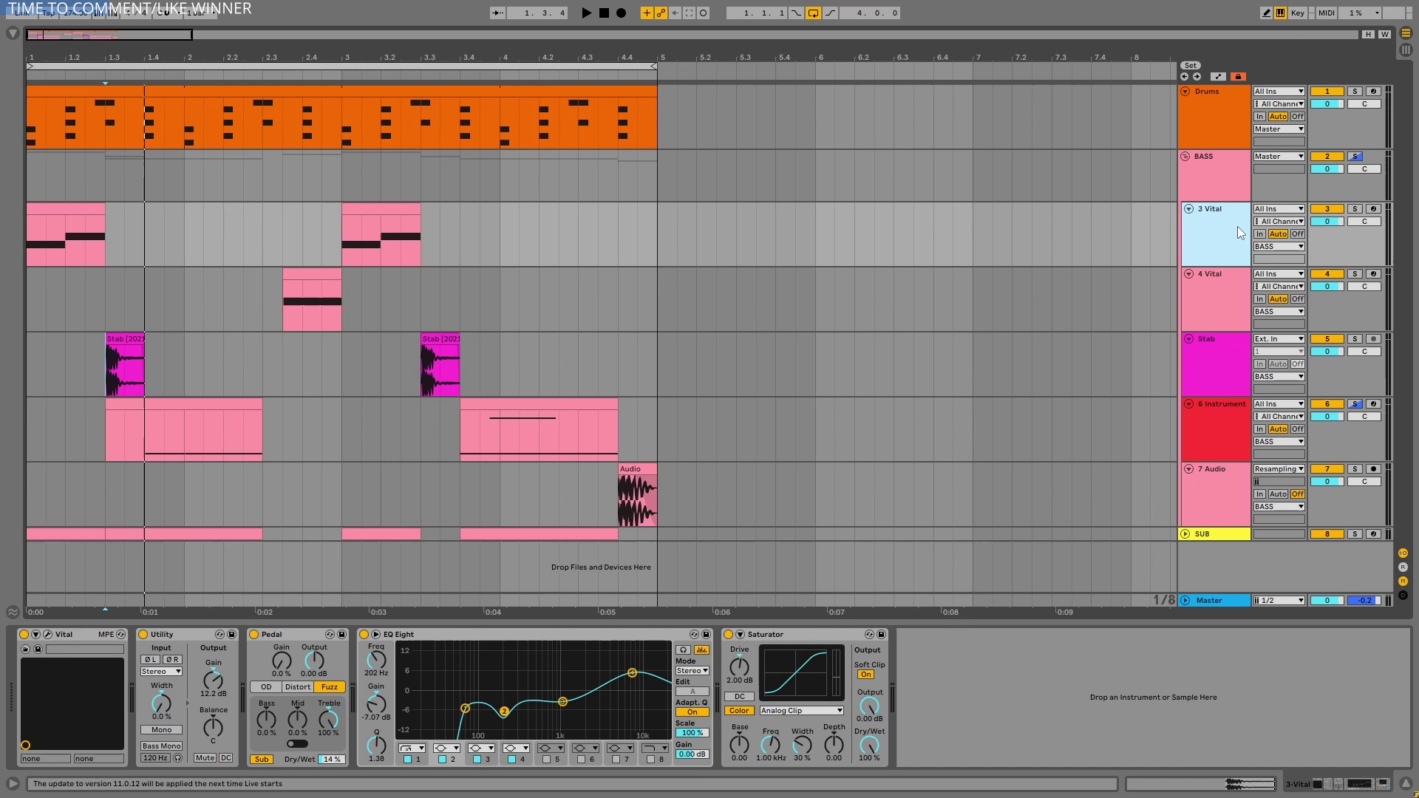
click(1354, 208)
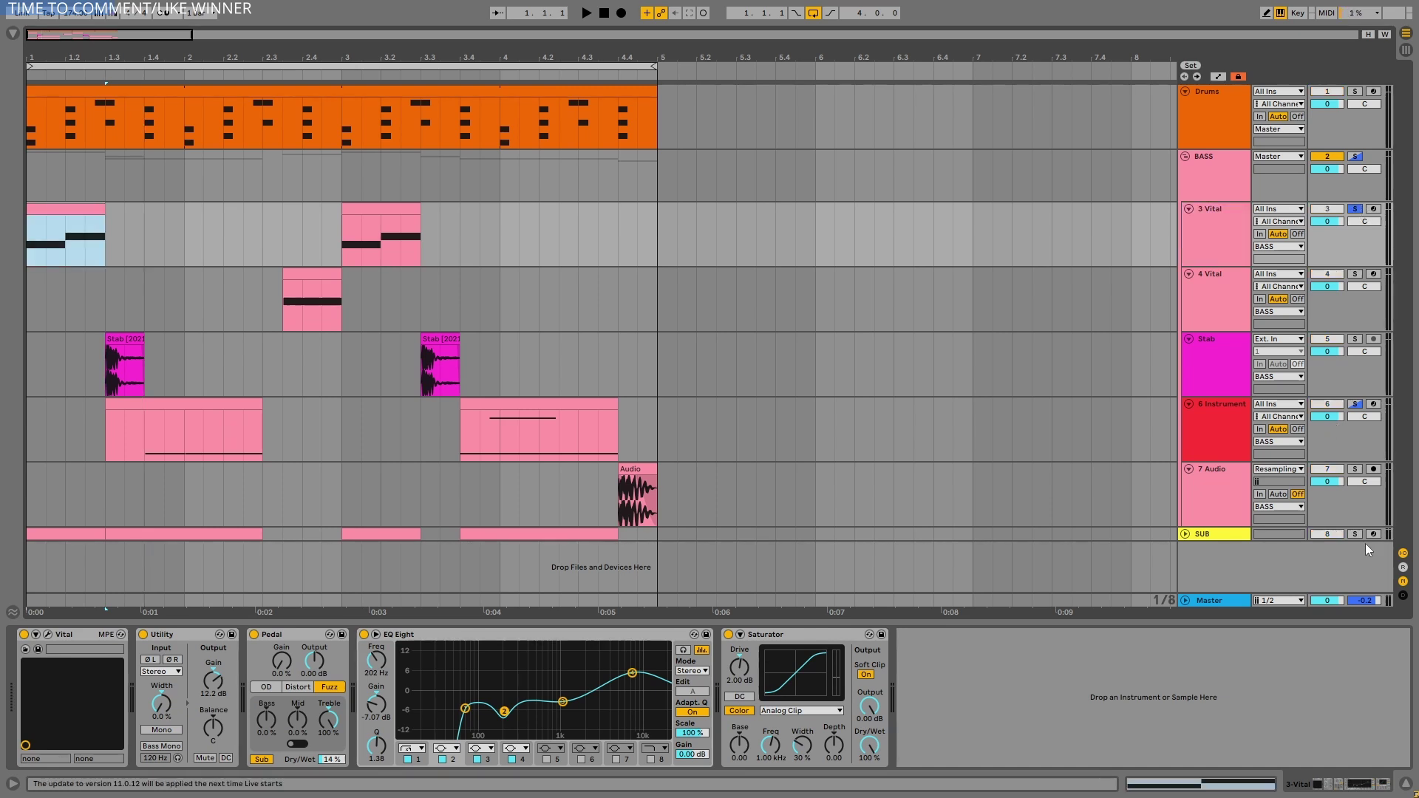
key(space)
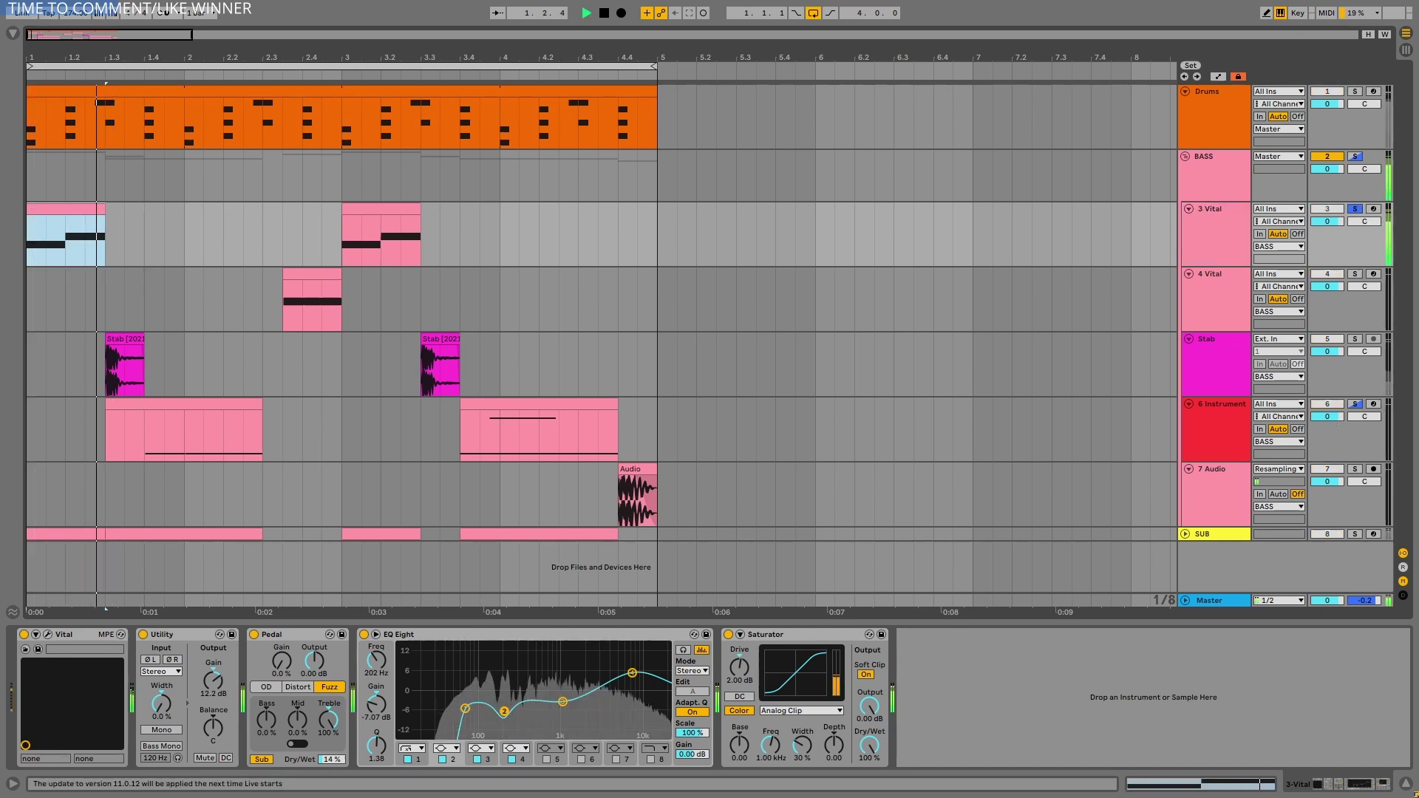
key(space)
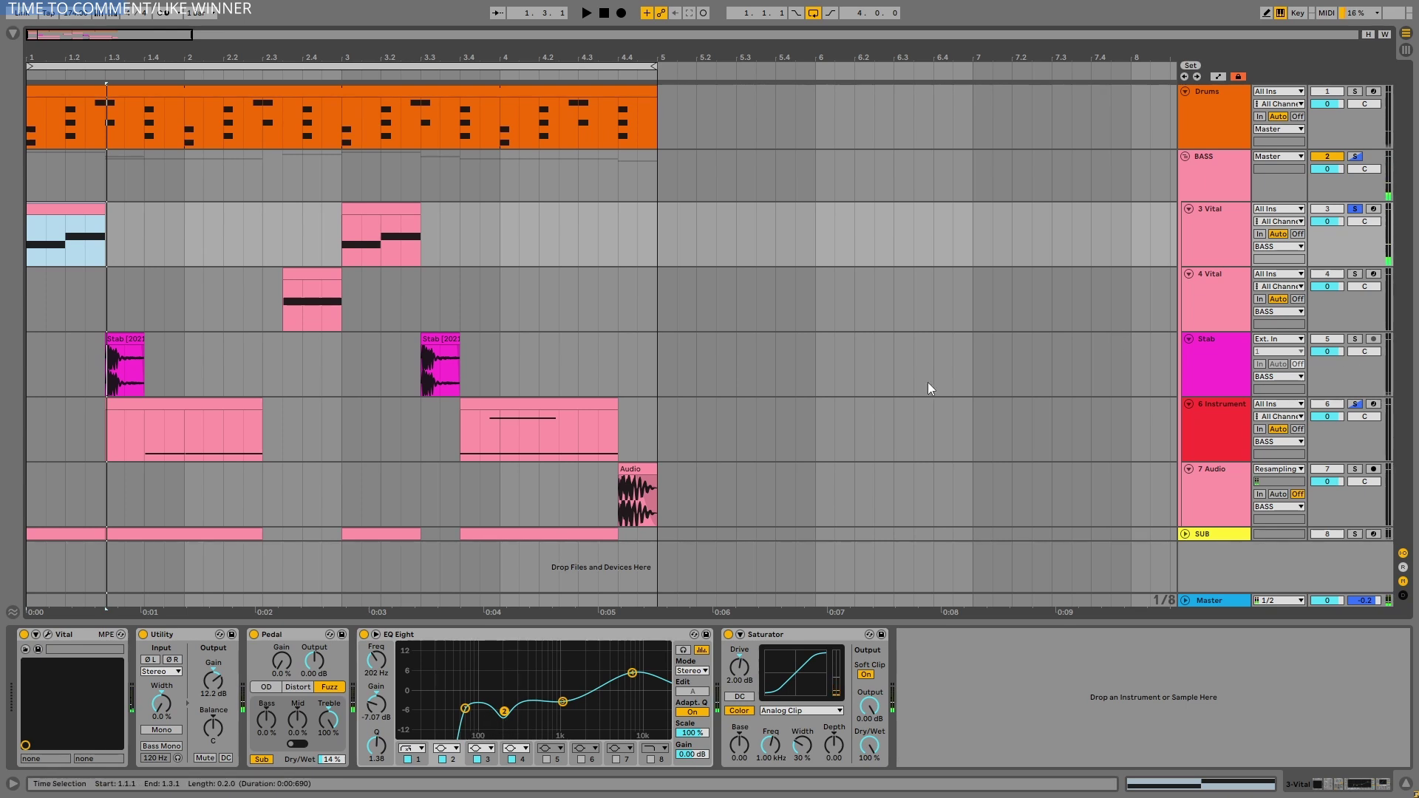
- Bypass Pedal, EQ Eight and Saturator to hear the dry bass, then re-enable them
click(196, 640)
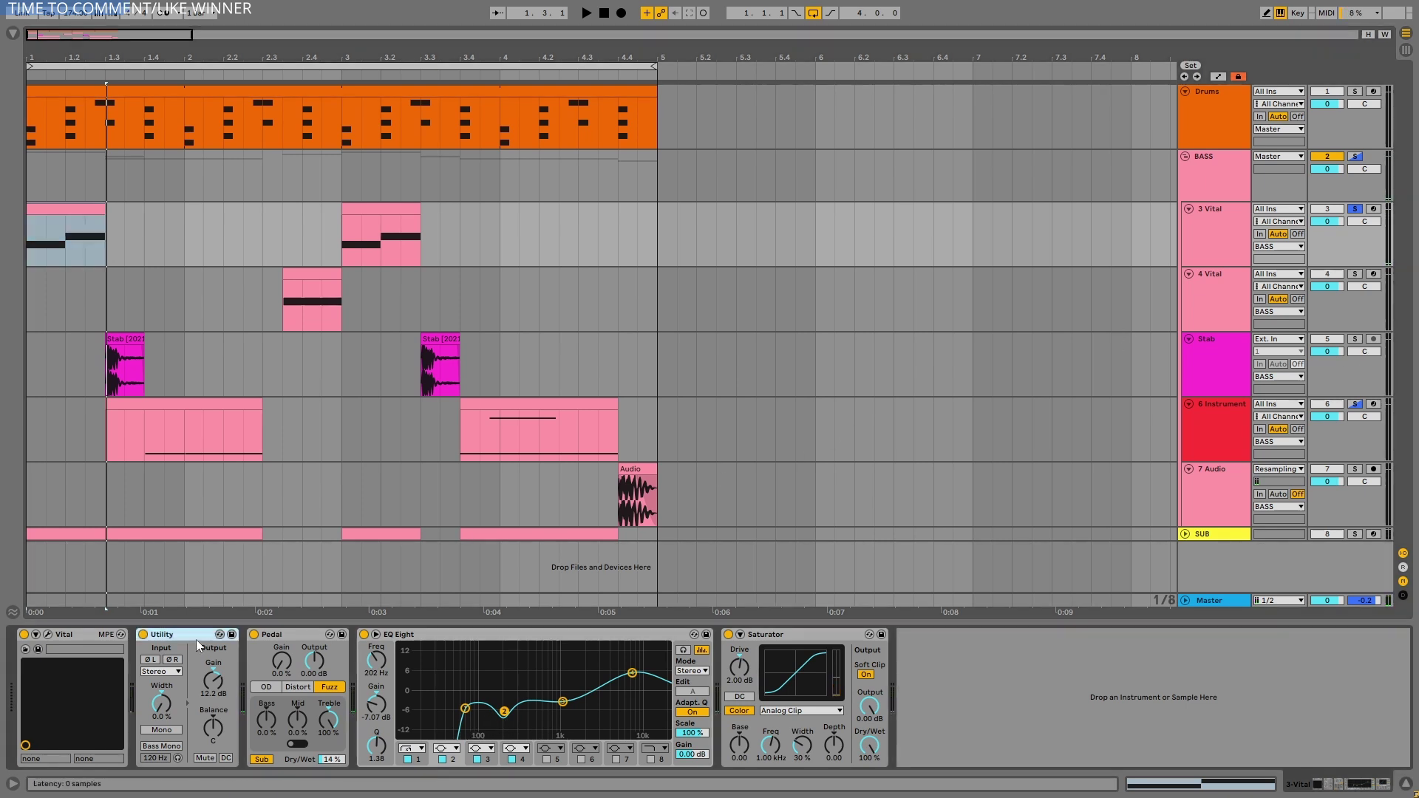
shift+click(798, 637)
key(0)
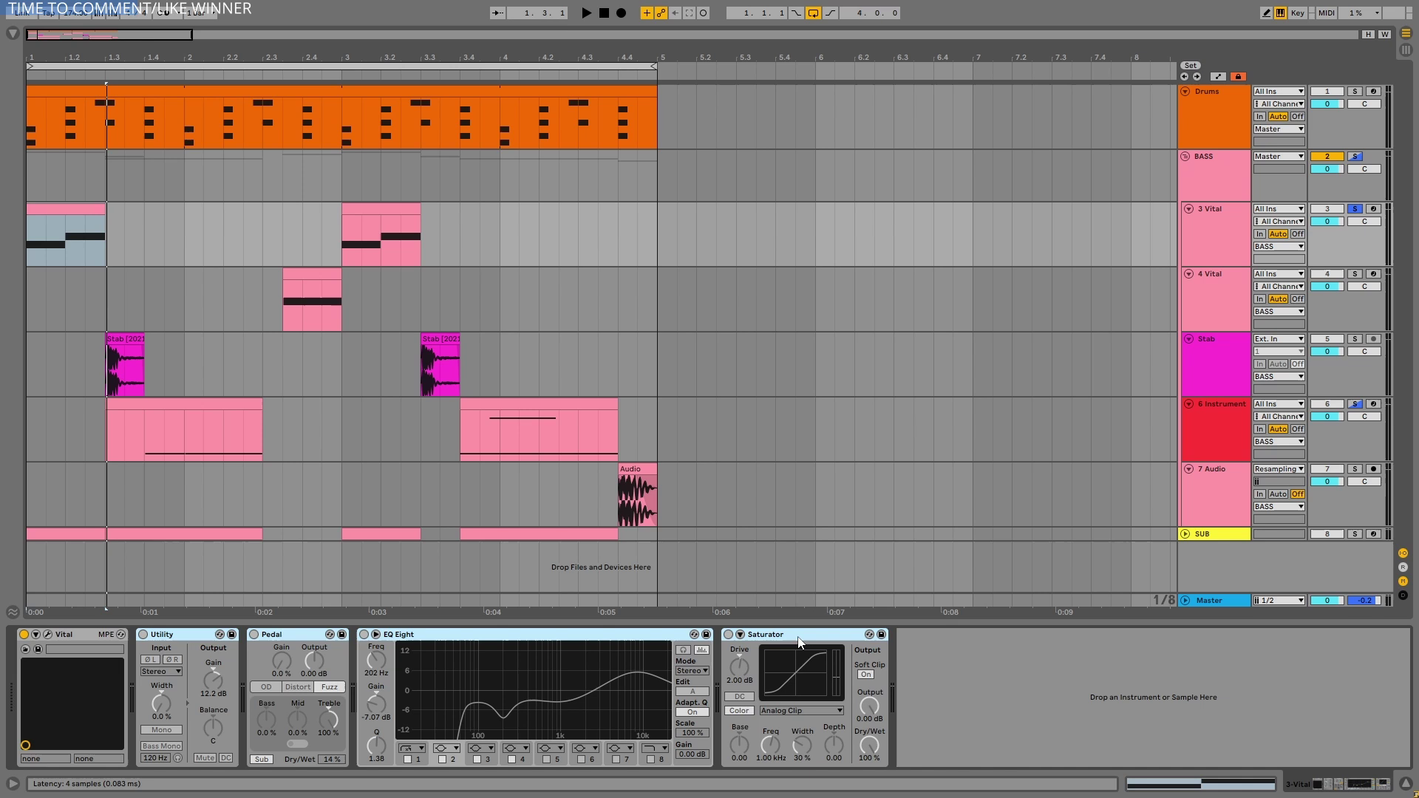
key(space)
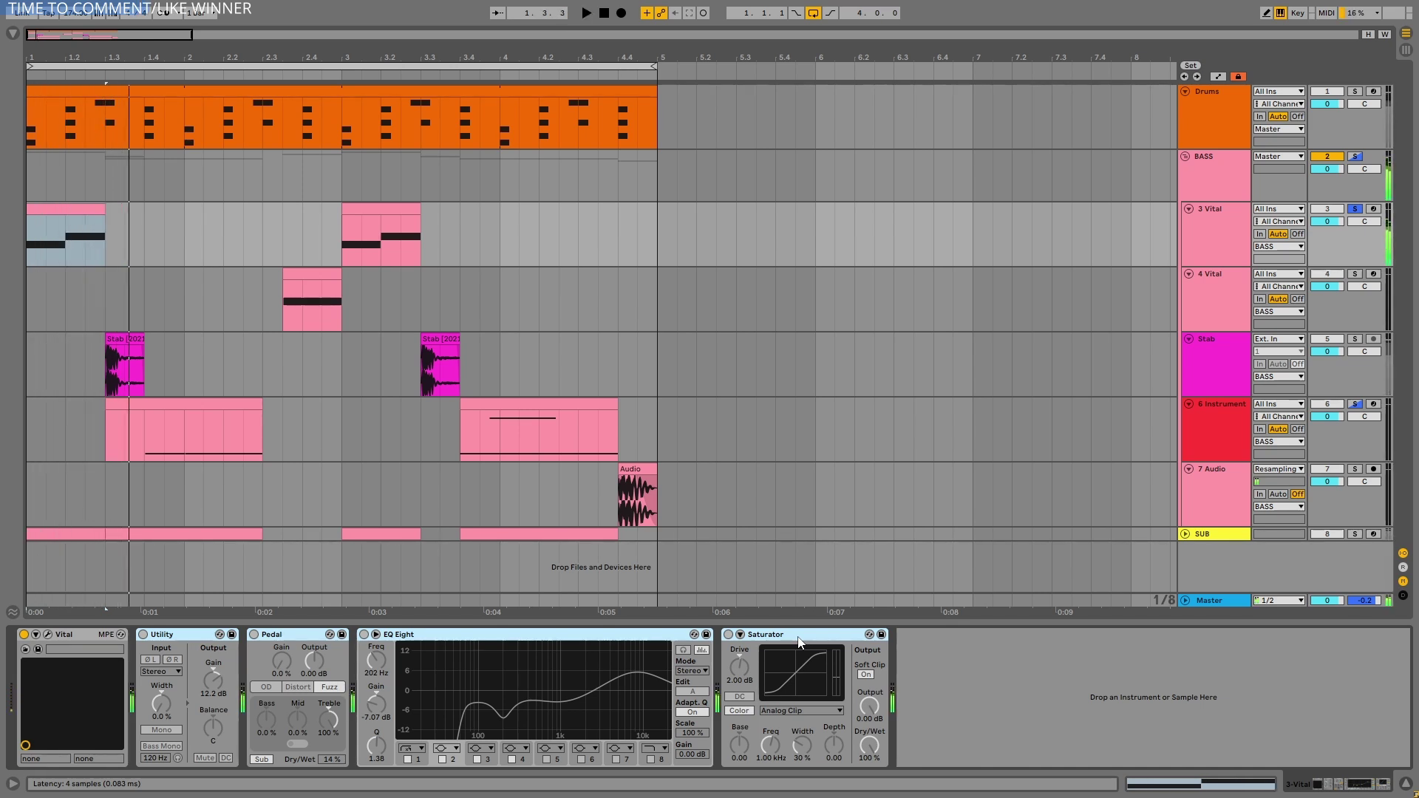
key(0)
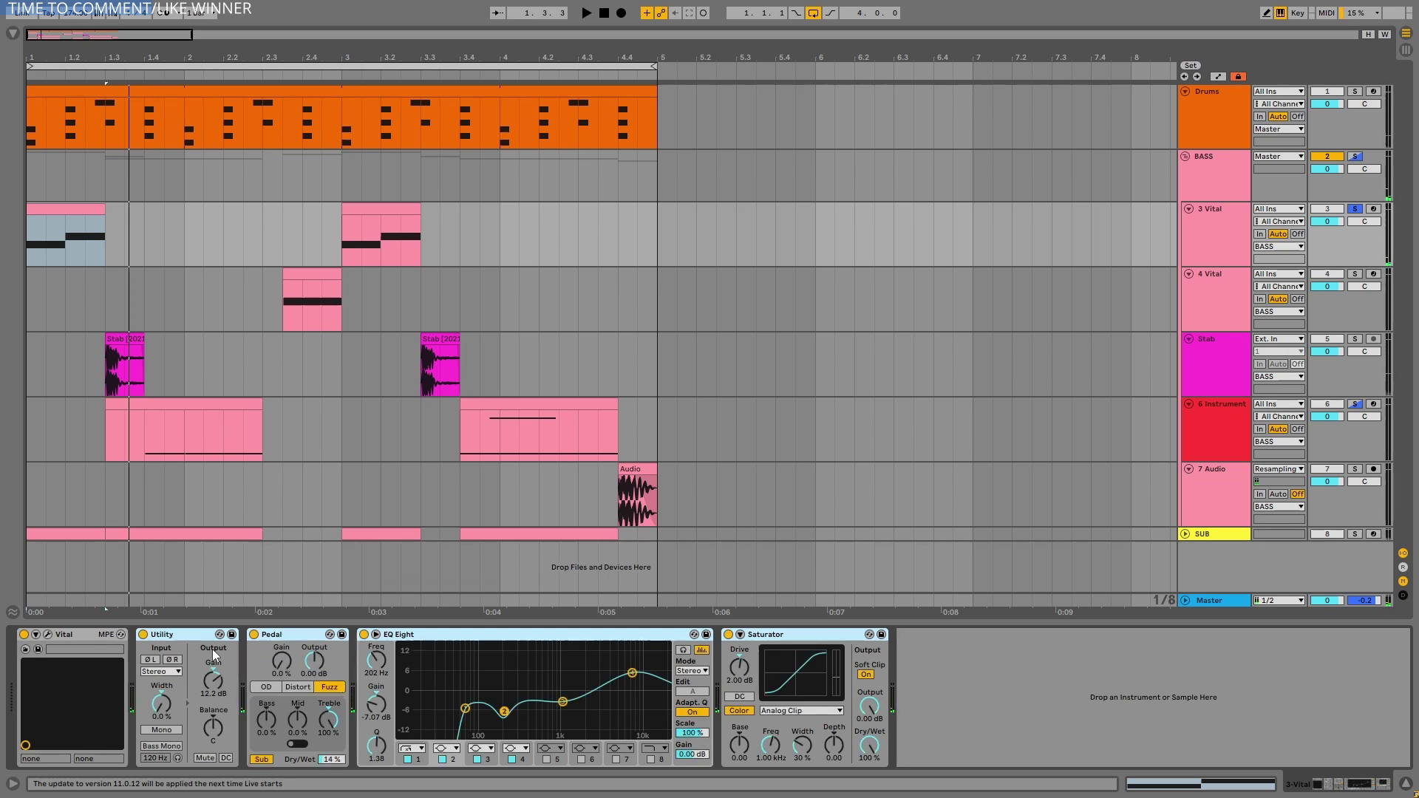
- Inspect the EQ Eight and Saturator devices and play the processed bass
click(299, 632)
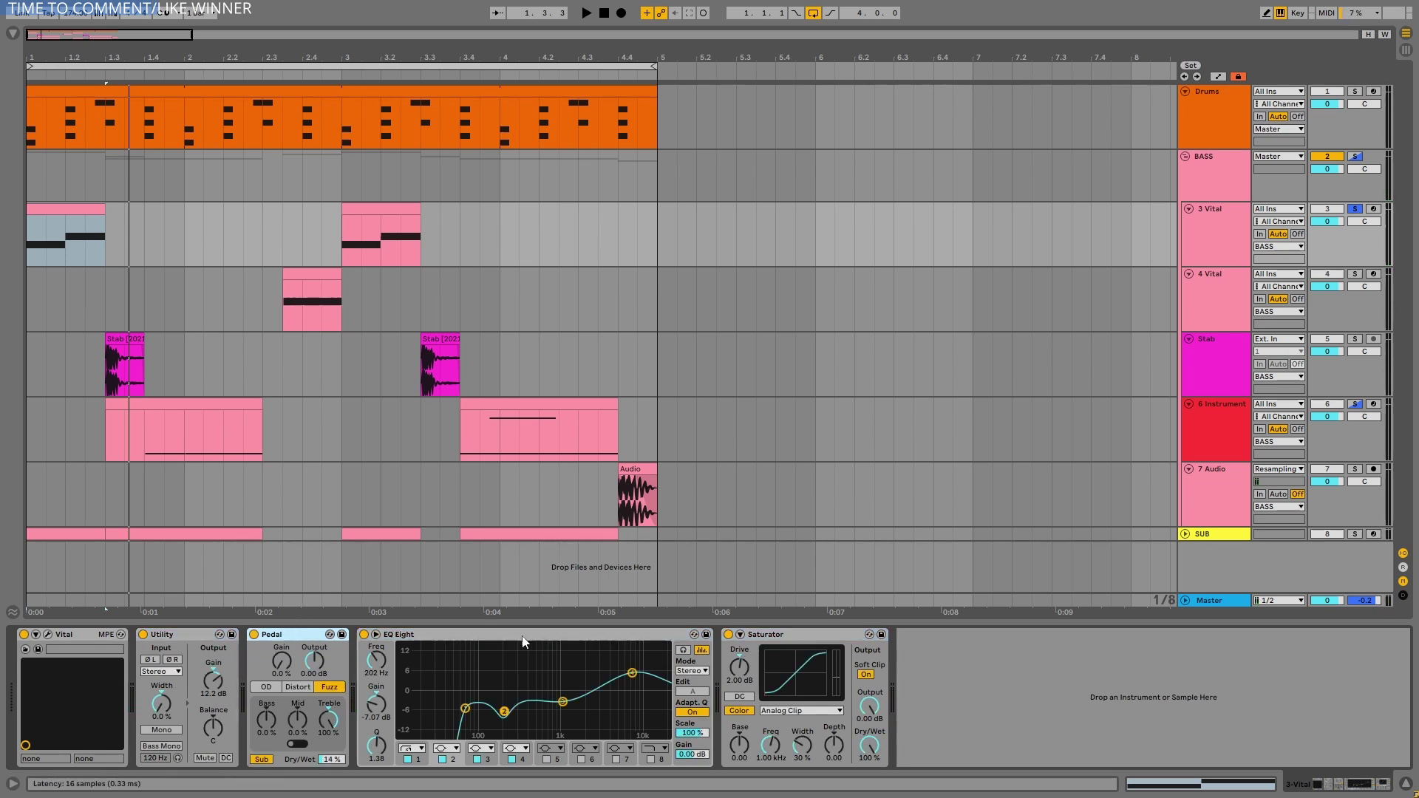
click(527, 641)
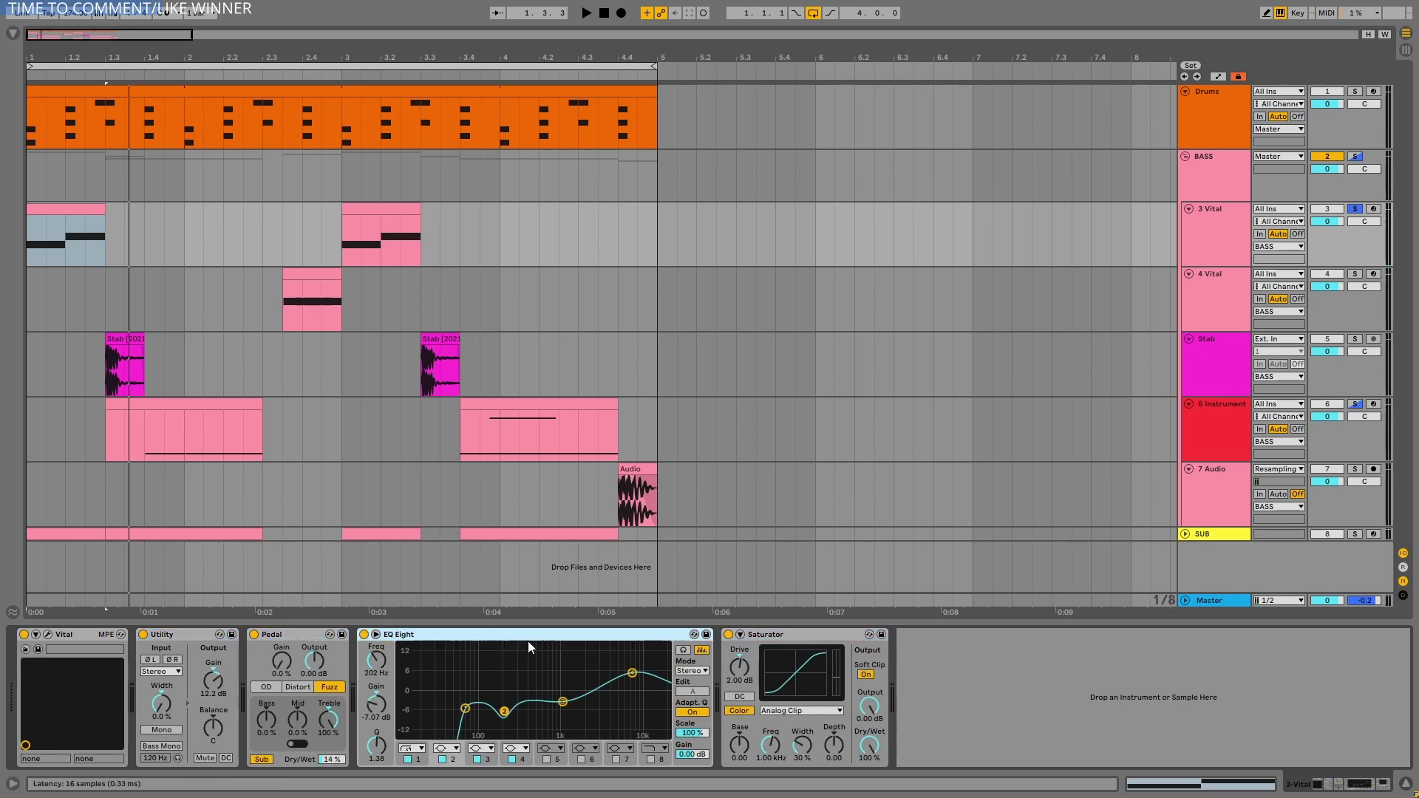
click(819, 634)
key(space)
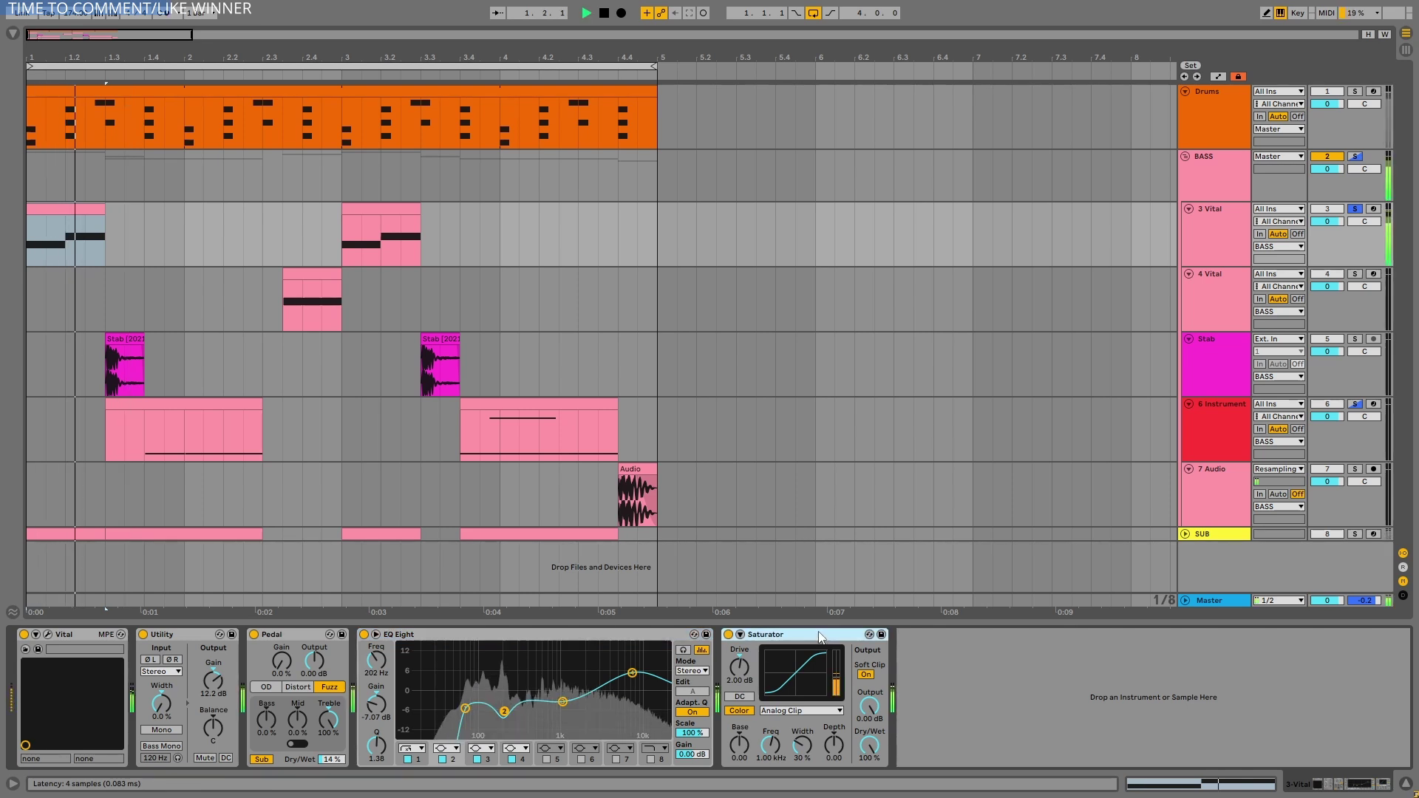
key(space)
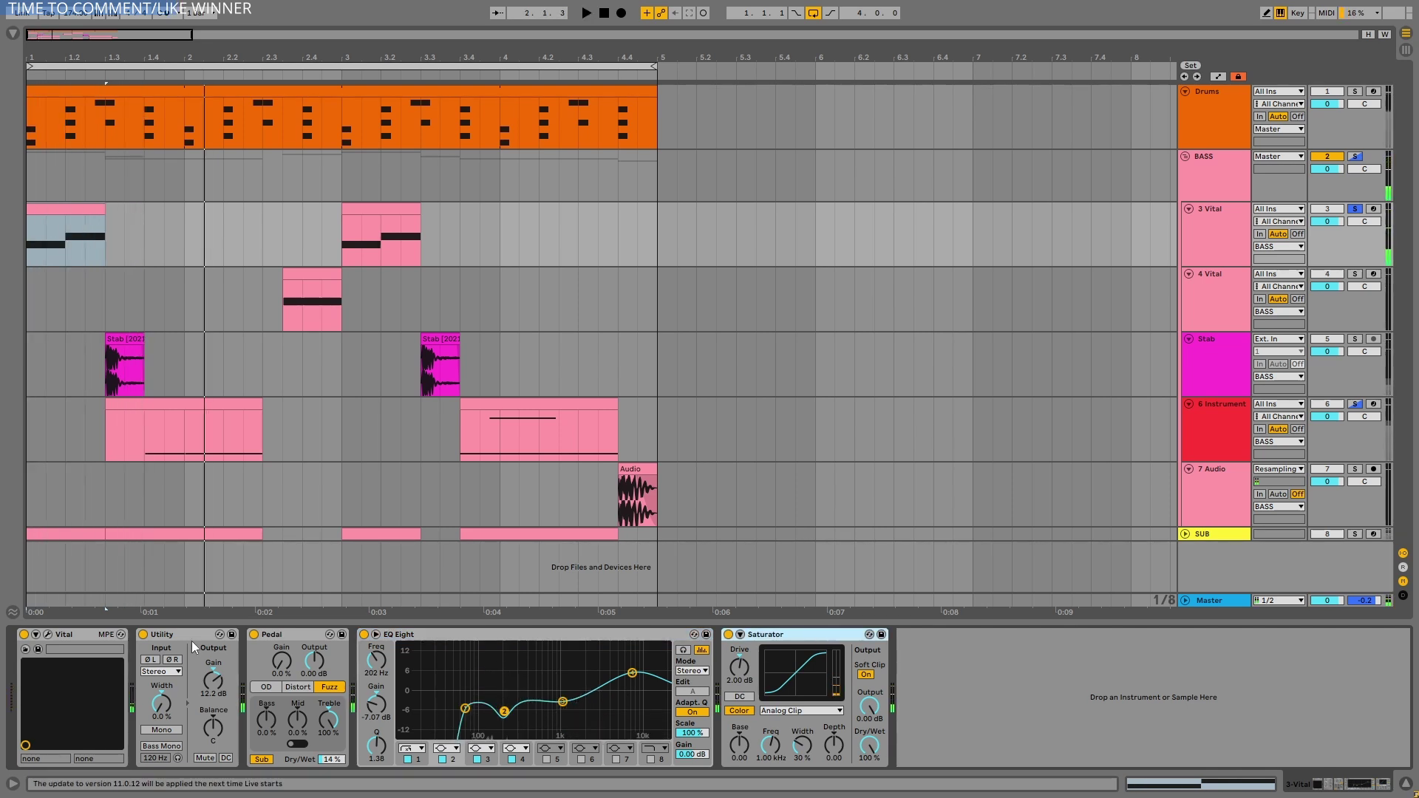
click(180, 635)
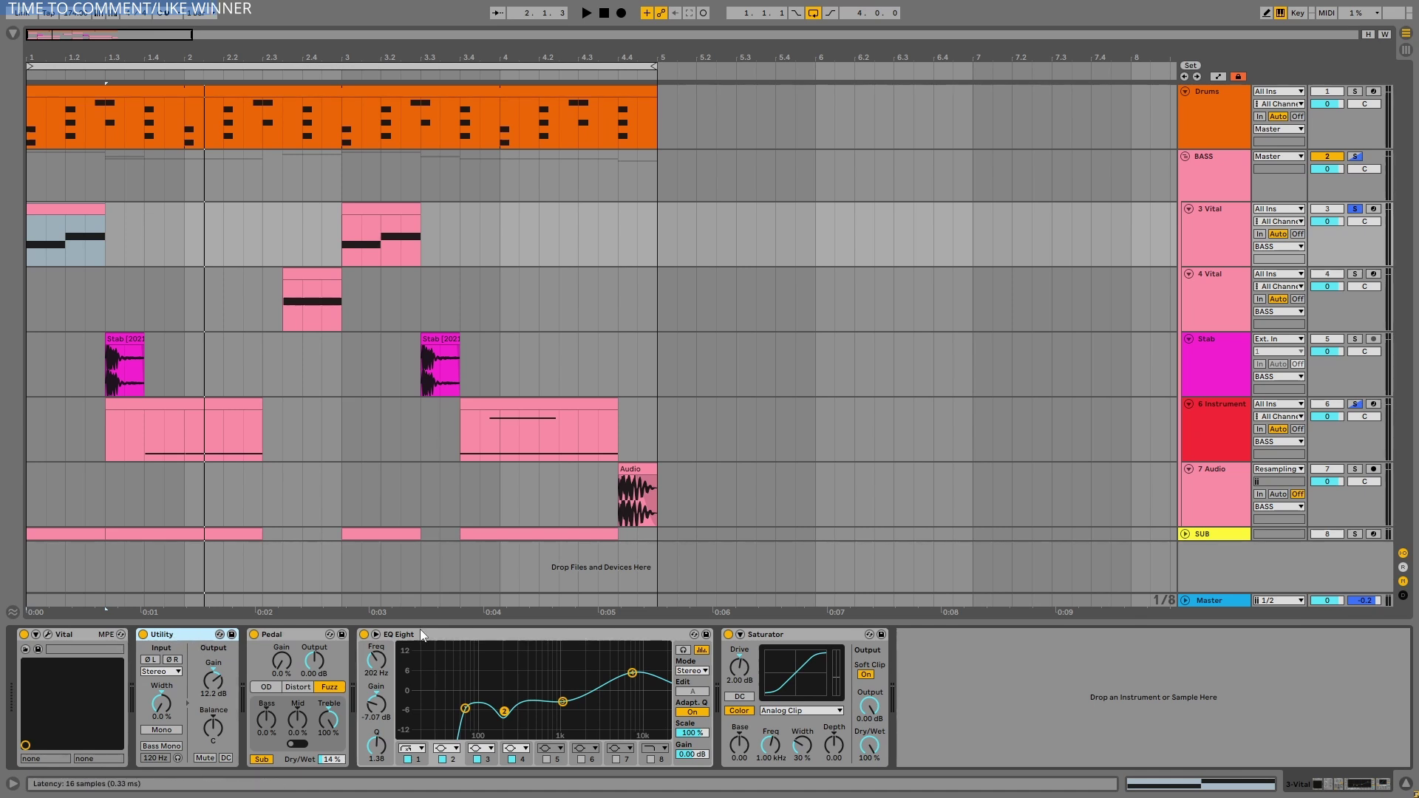
click(439, 634)
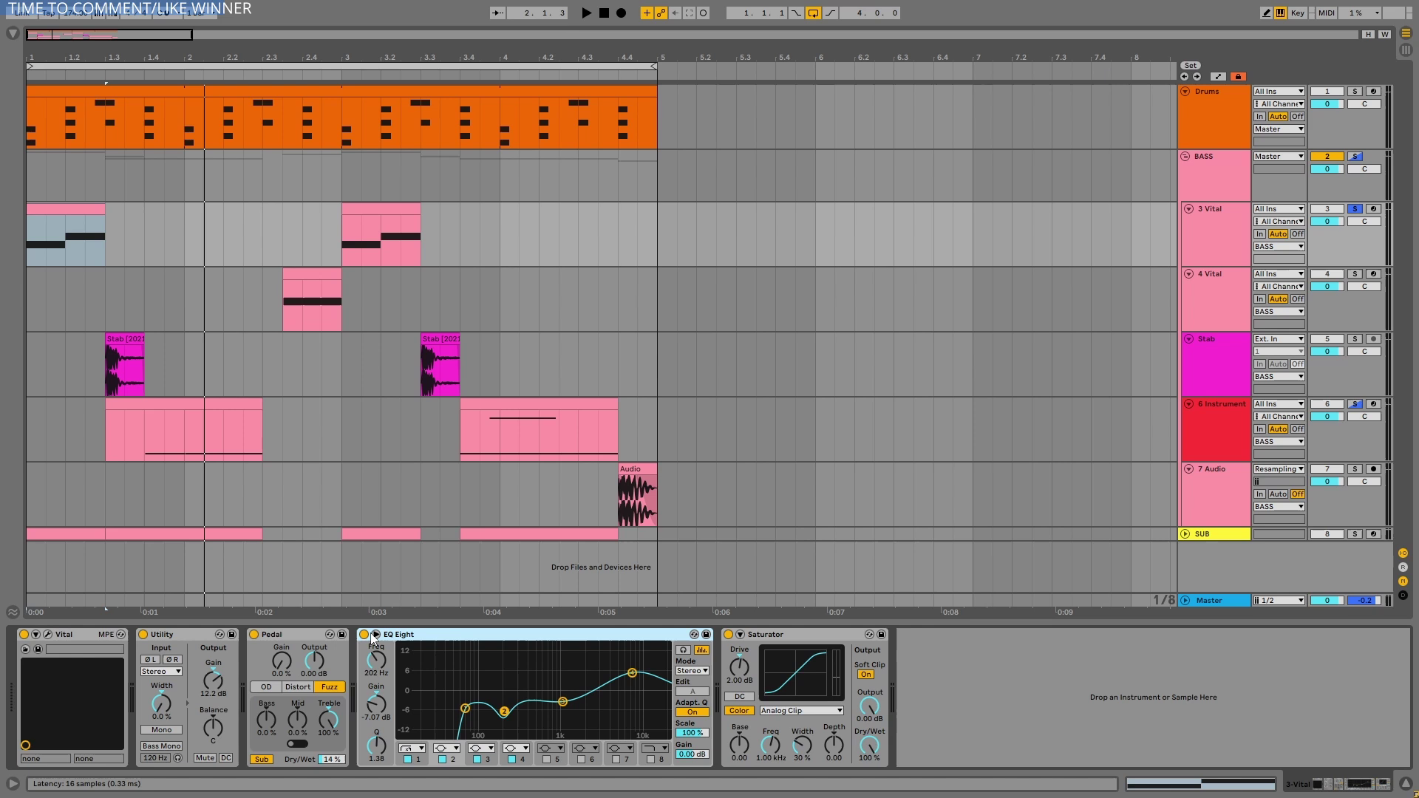
click(465, 709)
click(504, 713)
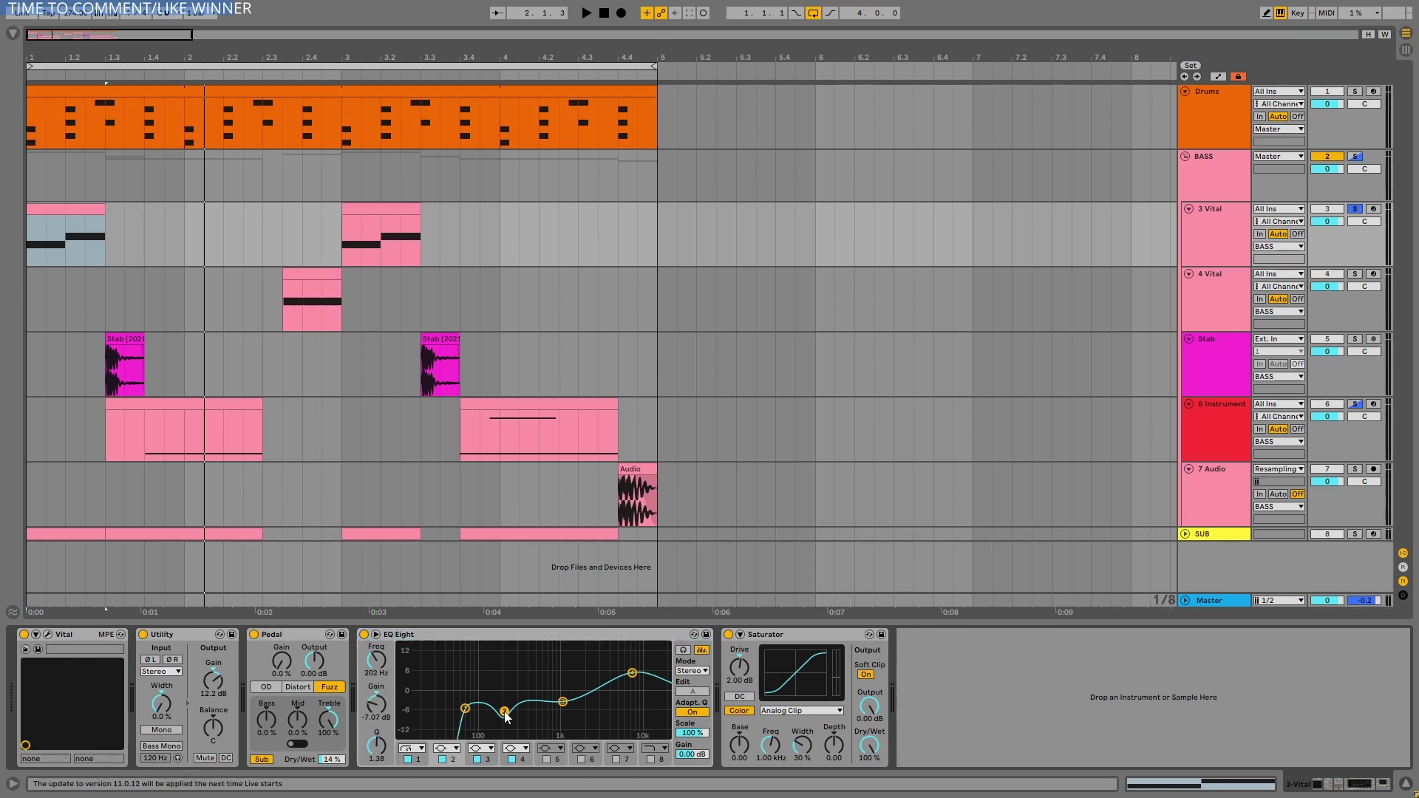
key(space)
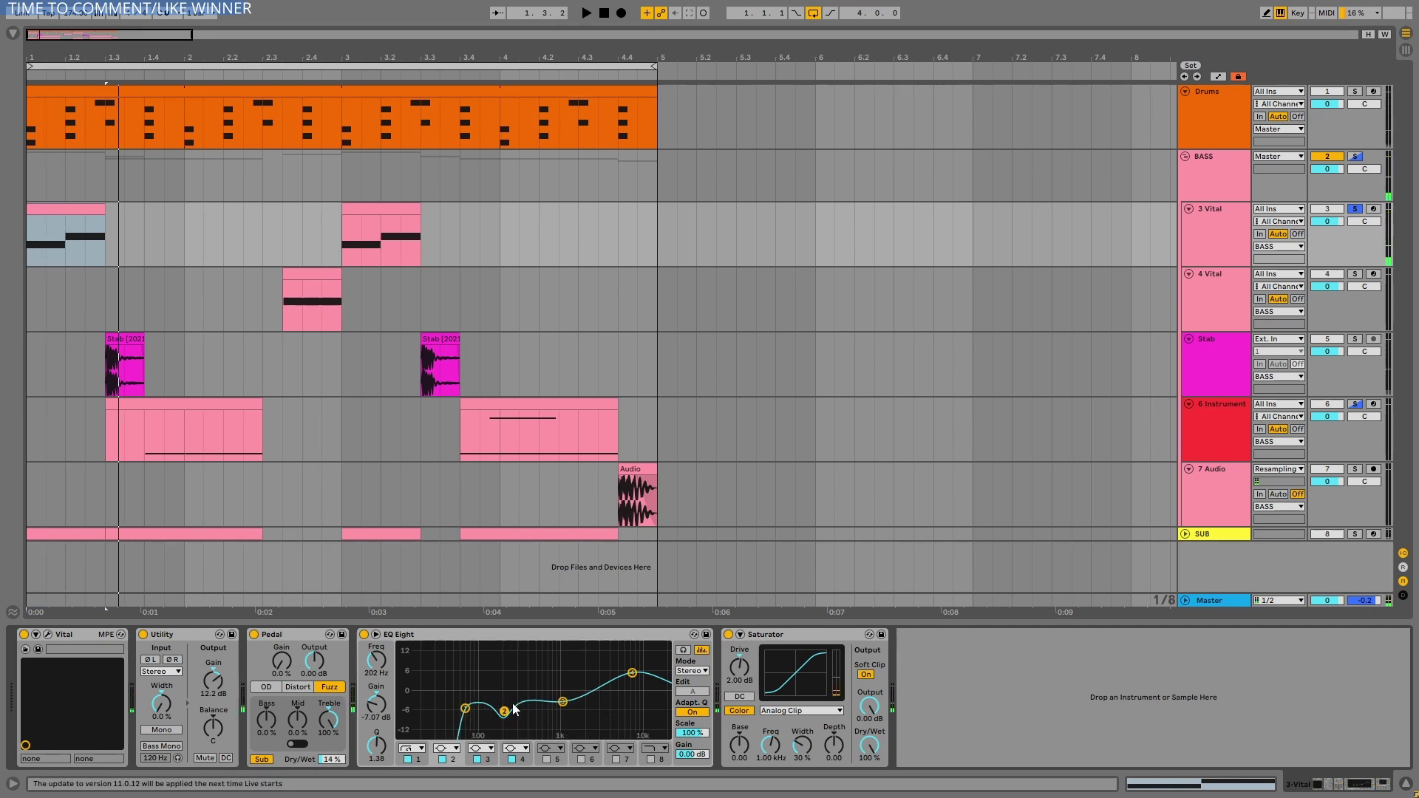
key(space)
drag(504, 712, 502, 670)
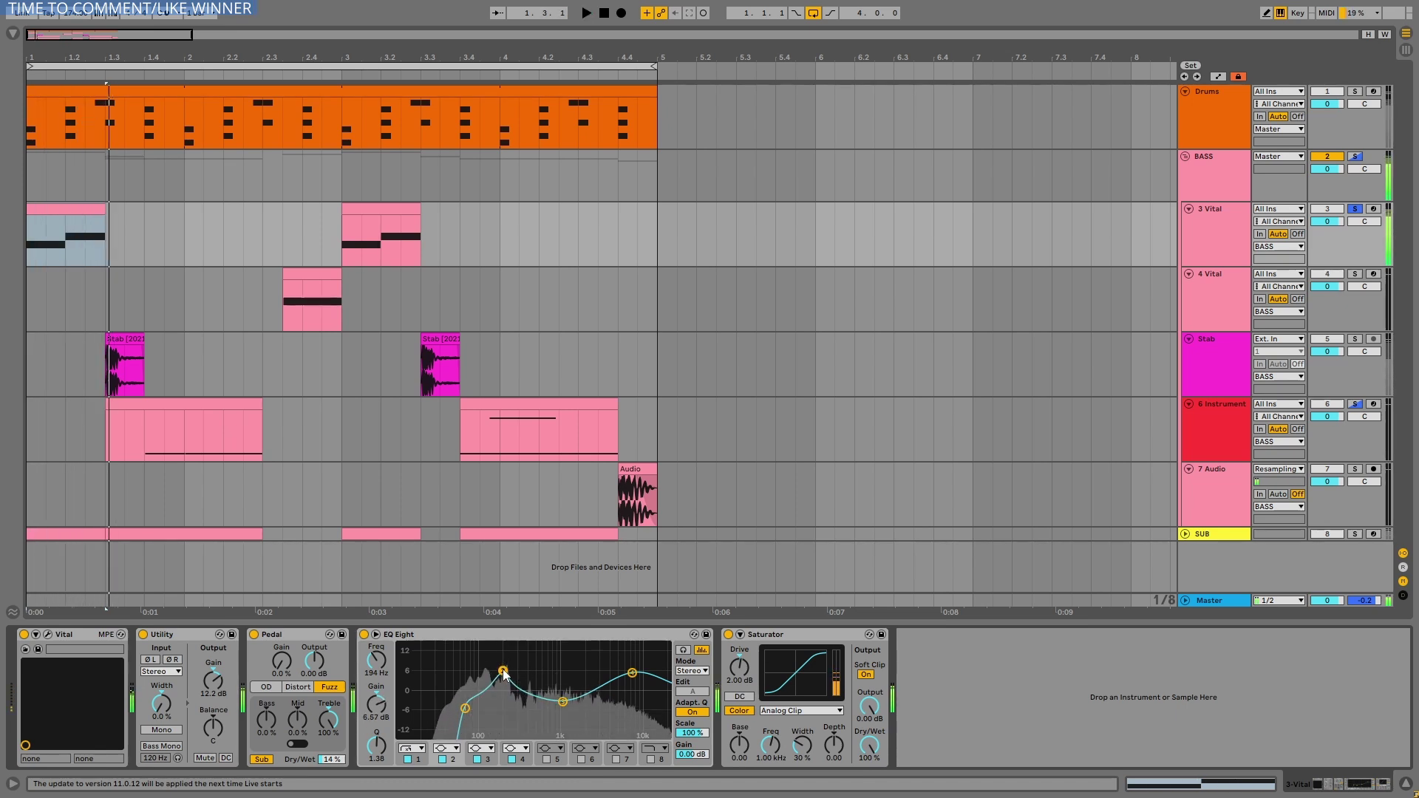
key(space)
key(ctrl+z)
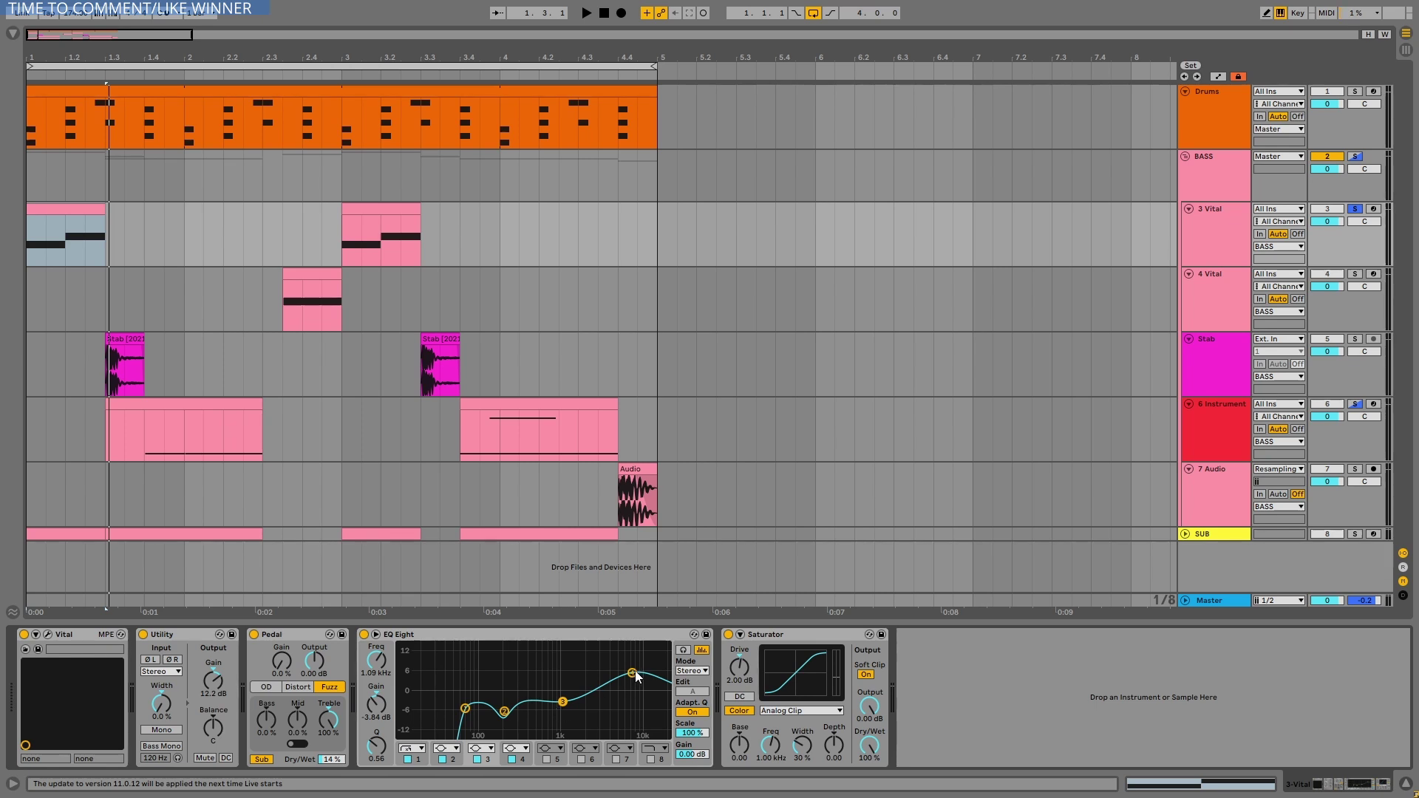
click(619, 637)
key(space)
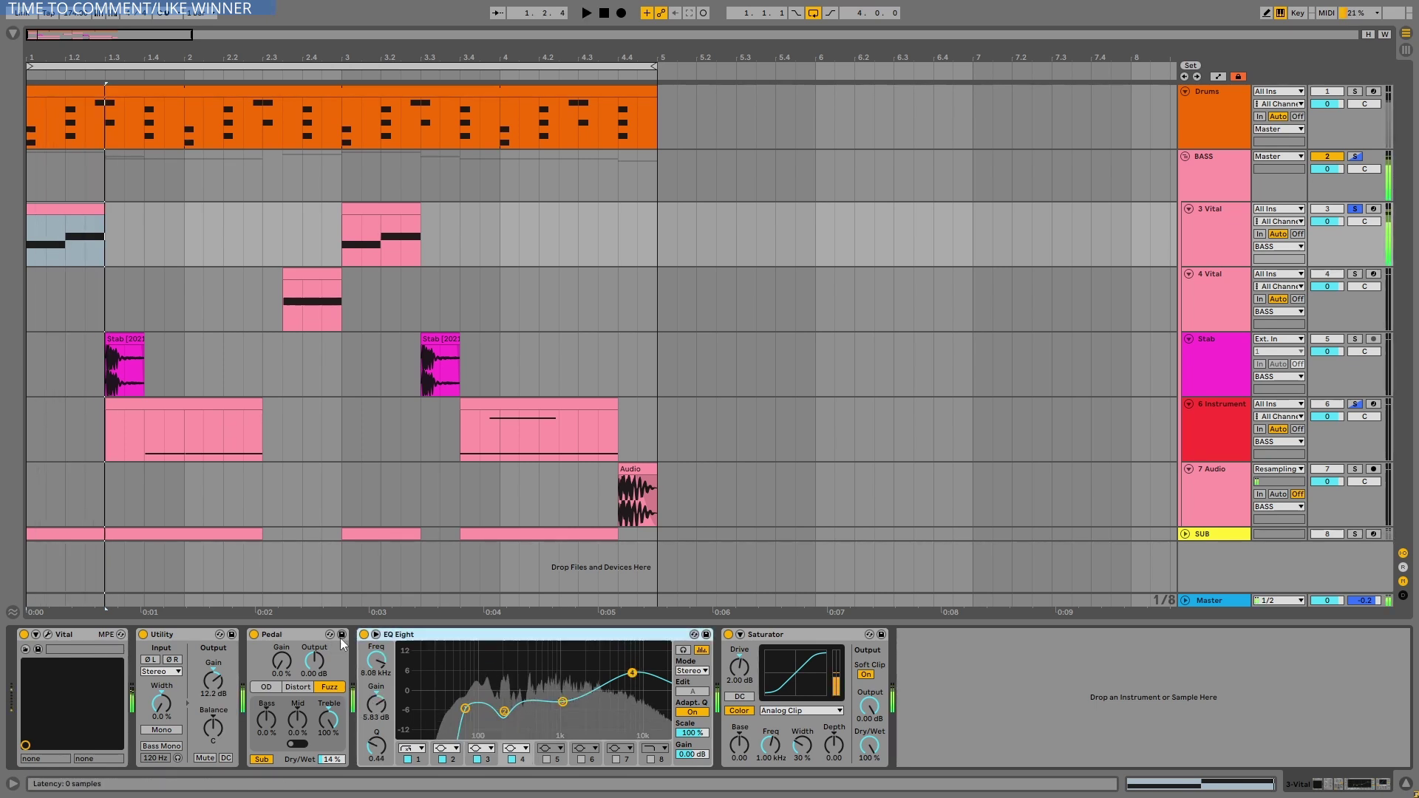
click(364, 634)
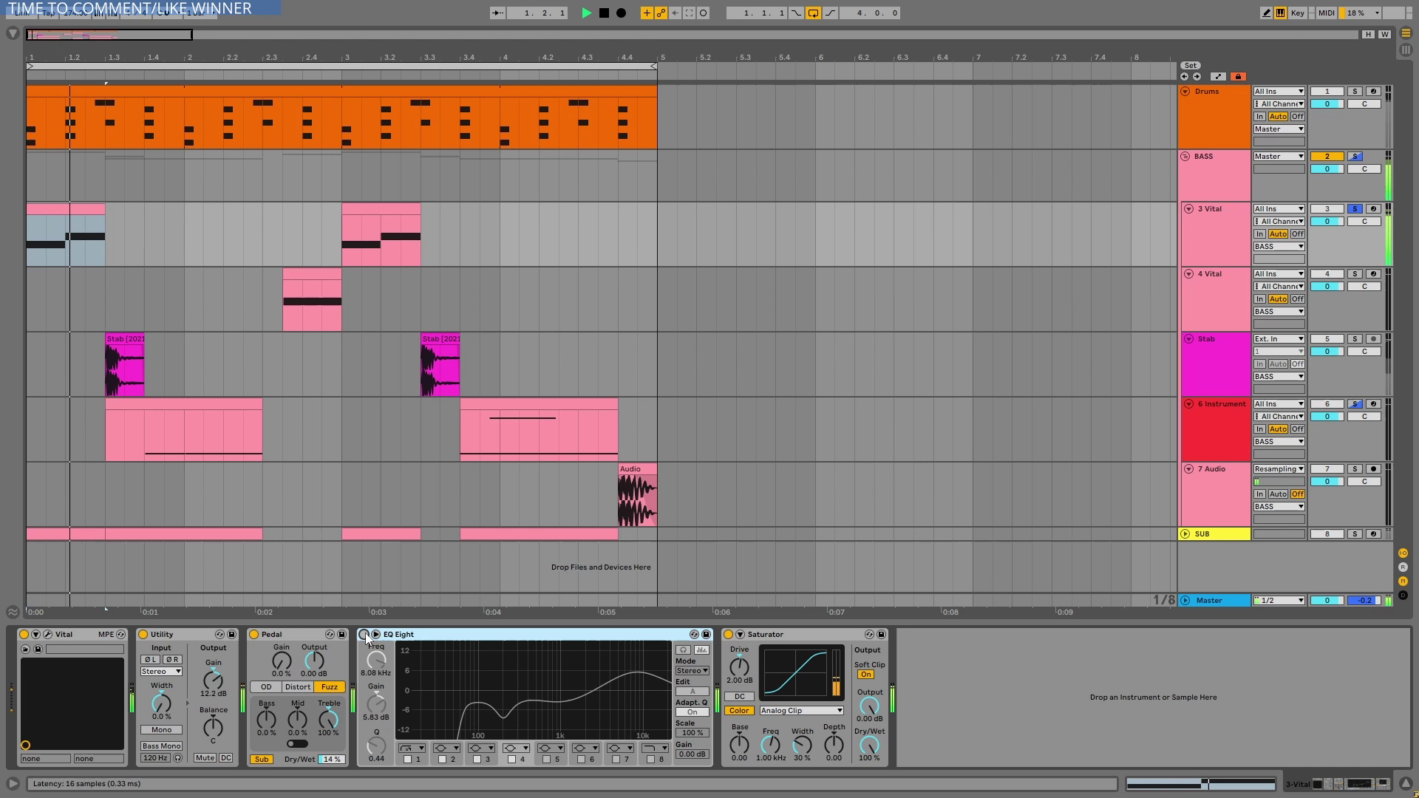
click(365, 634)
key(space)
click(746, 635)
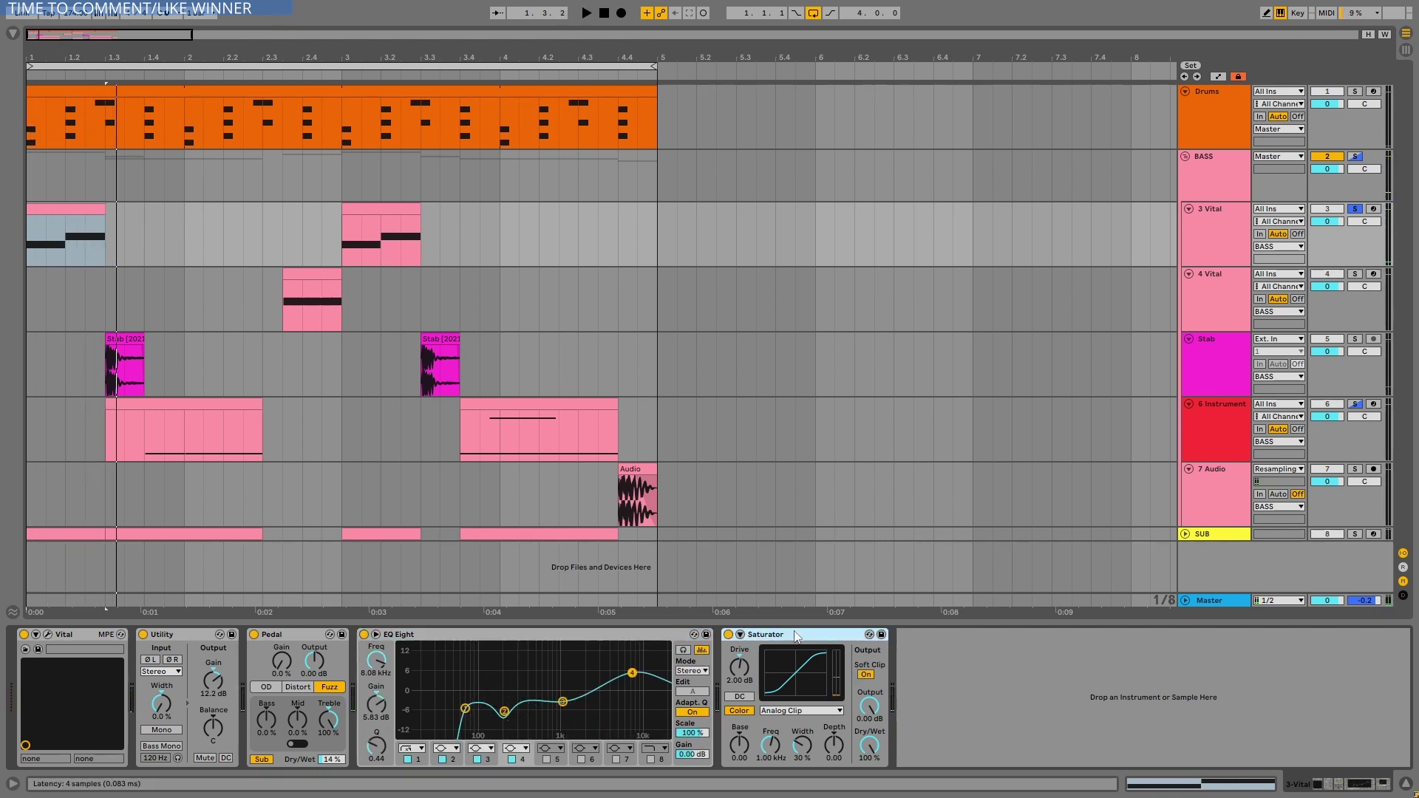
click(741, 669)
- Open the 3 Vital synth editor and check oscillator 1's Saws for Days wavetable
click(788, 637)
key(ctrl+alt+p)
click(499, 141)
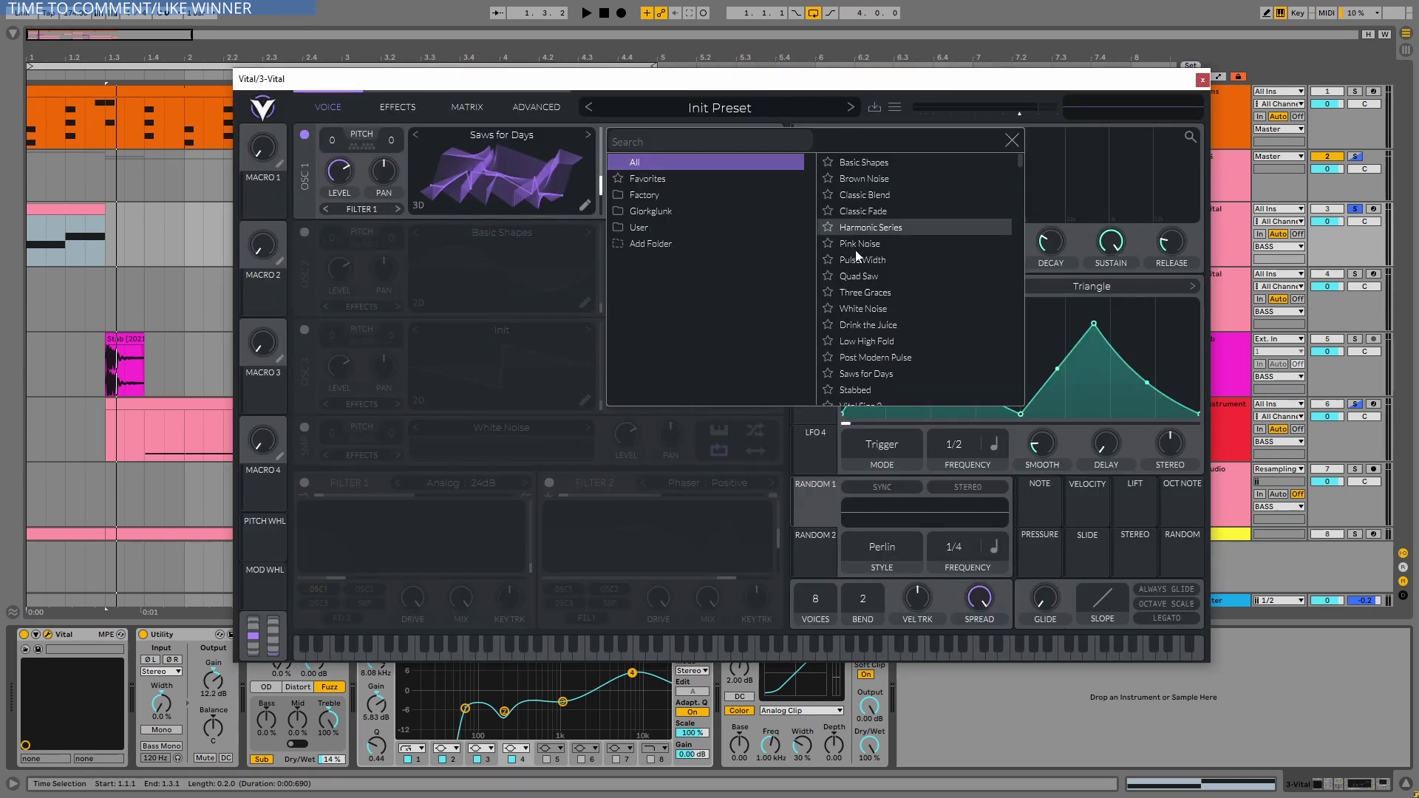
scroll(854, 250, down, 3)
click(1017, 135)
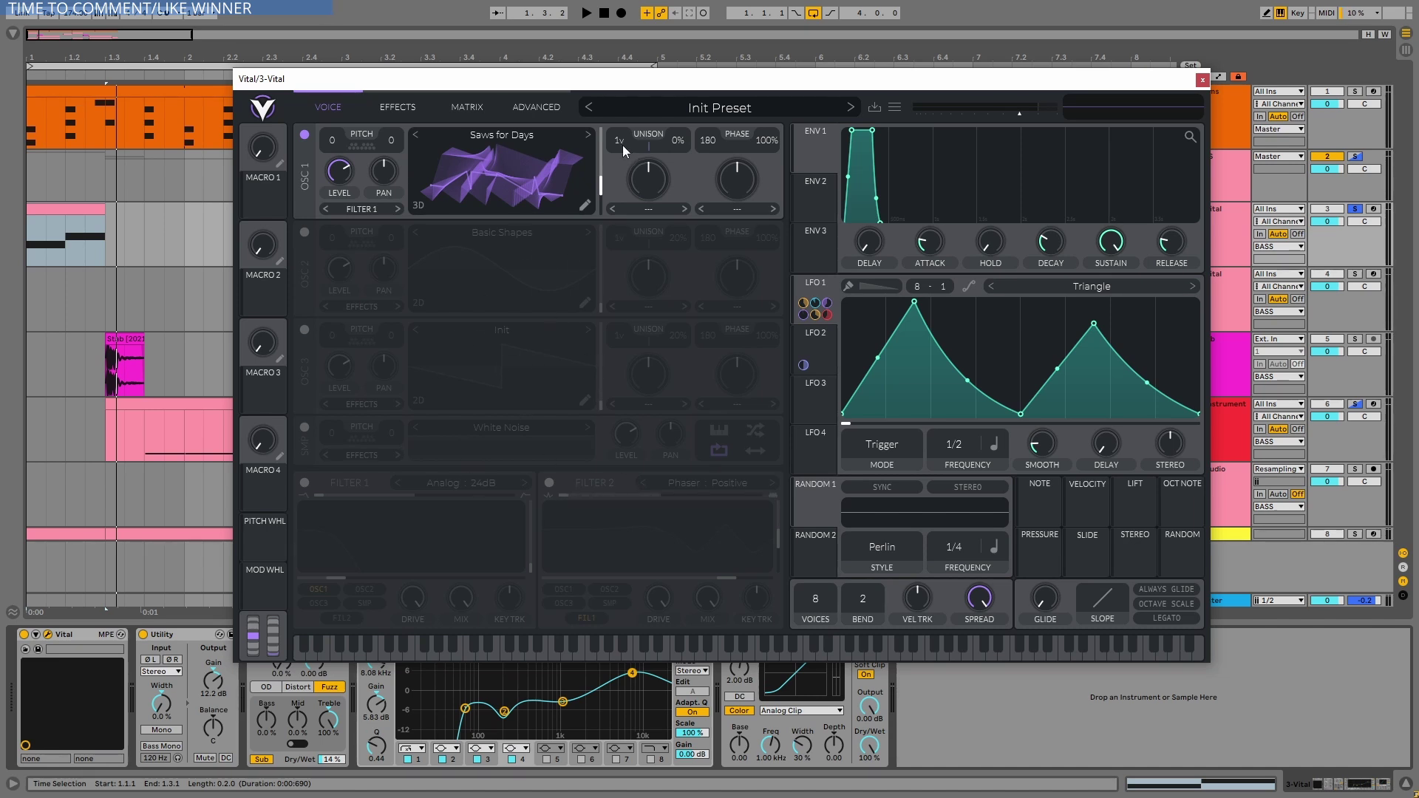
- Show Vital's effects chain and compare the EQ switched off and on
click(402, 108)
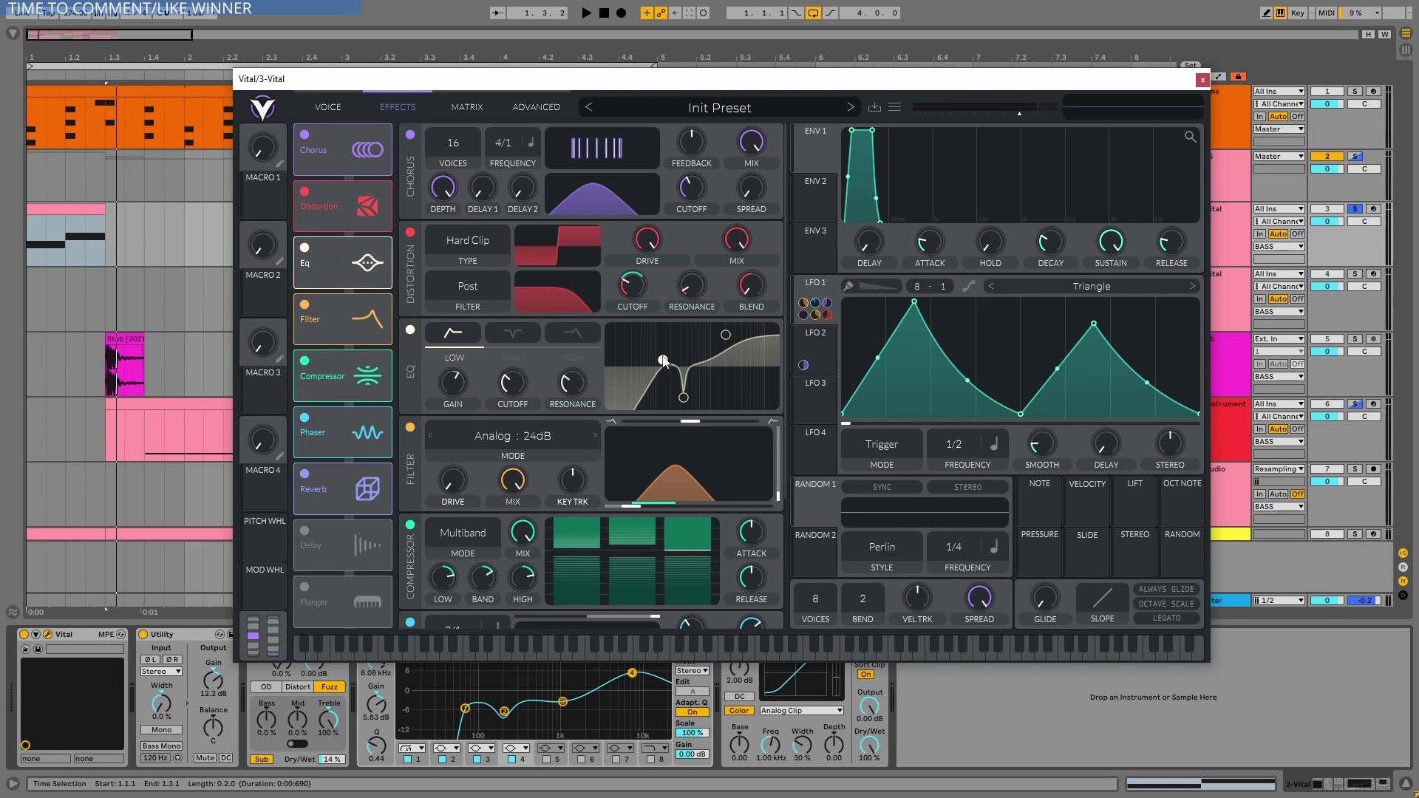
click(723, 341)
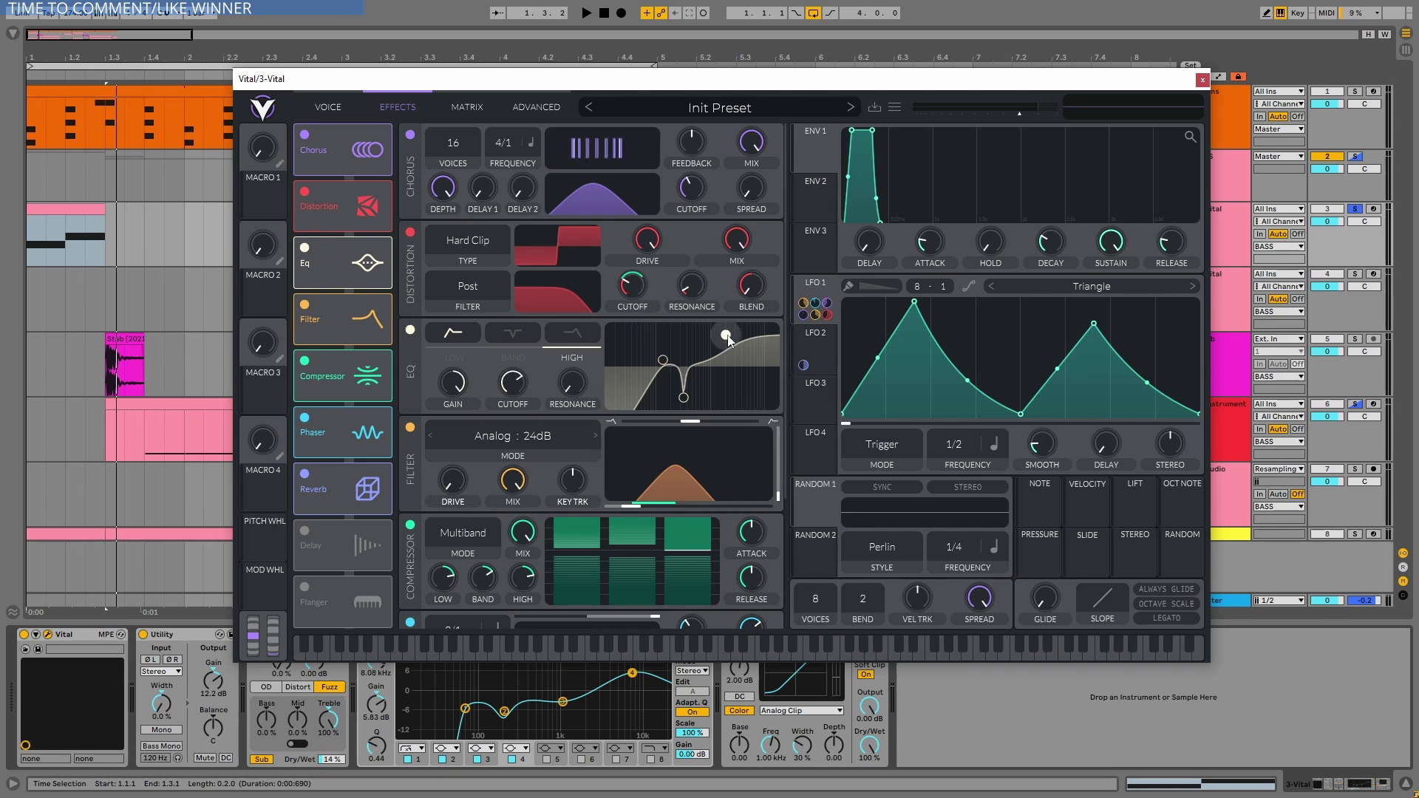
click(412, 329)
click(411, 330)
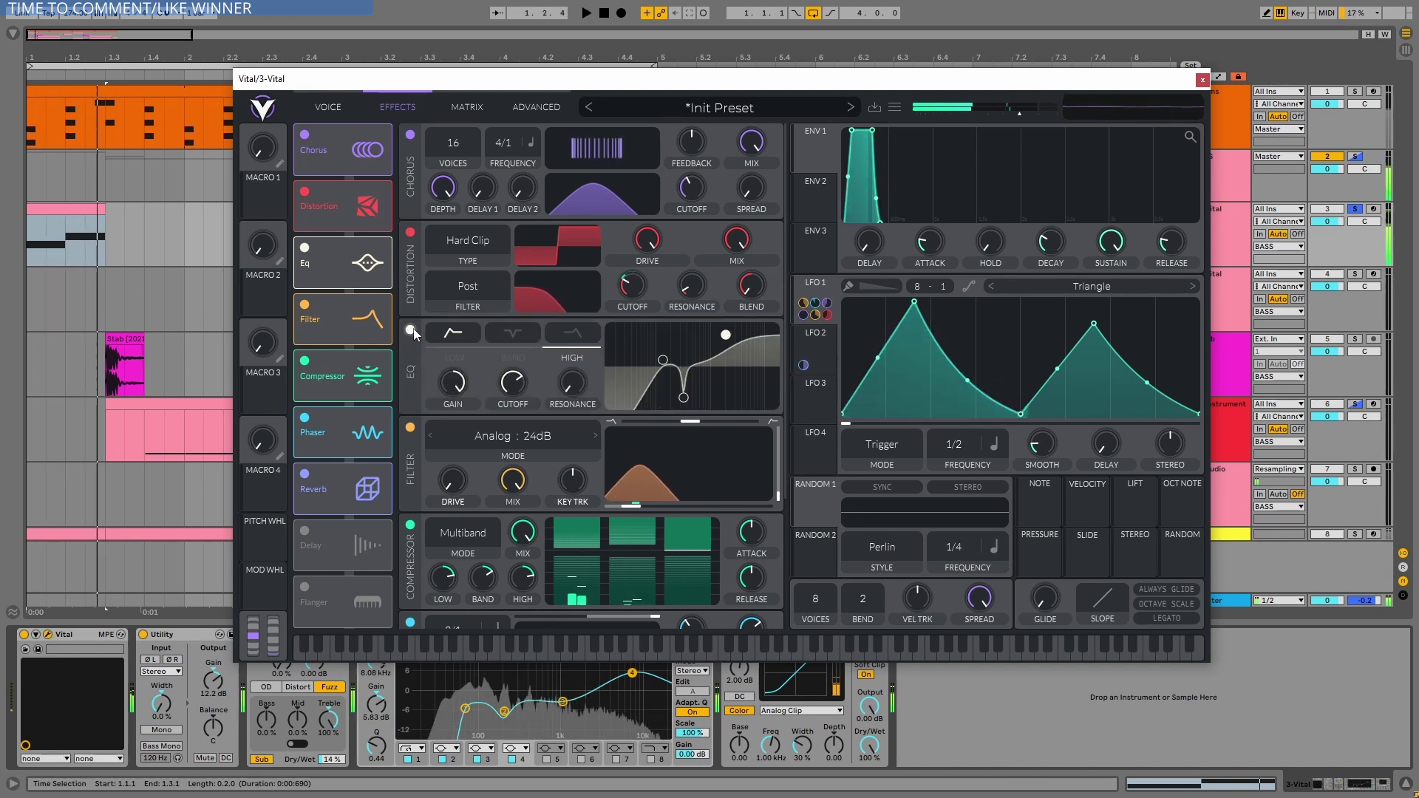
- Switch off all seven effects: Chorus, Distortion, EQ, Filter, Compressor, Phaser and Reverb
click(304, 134)
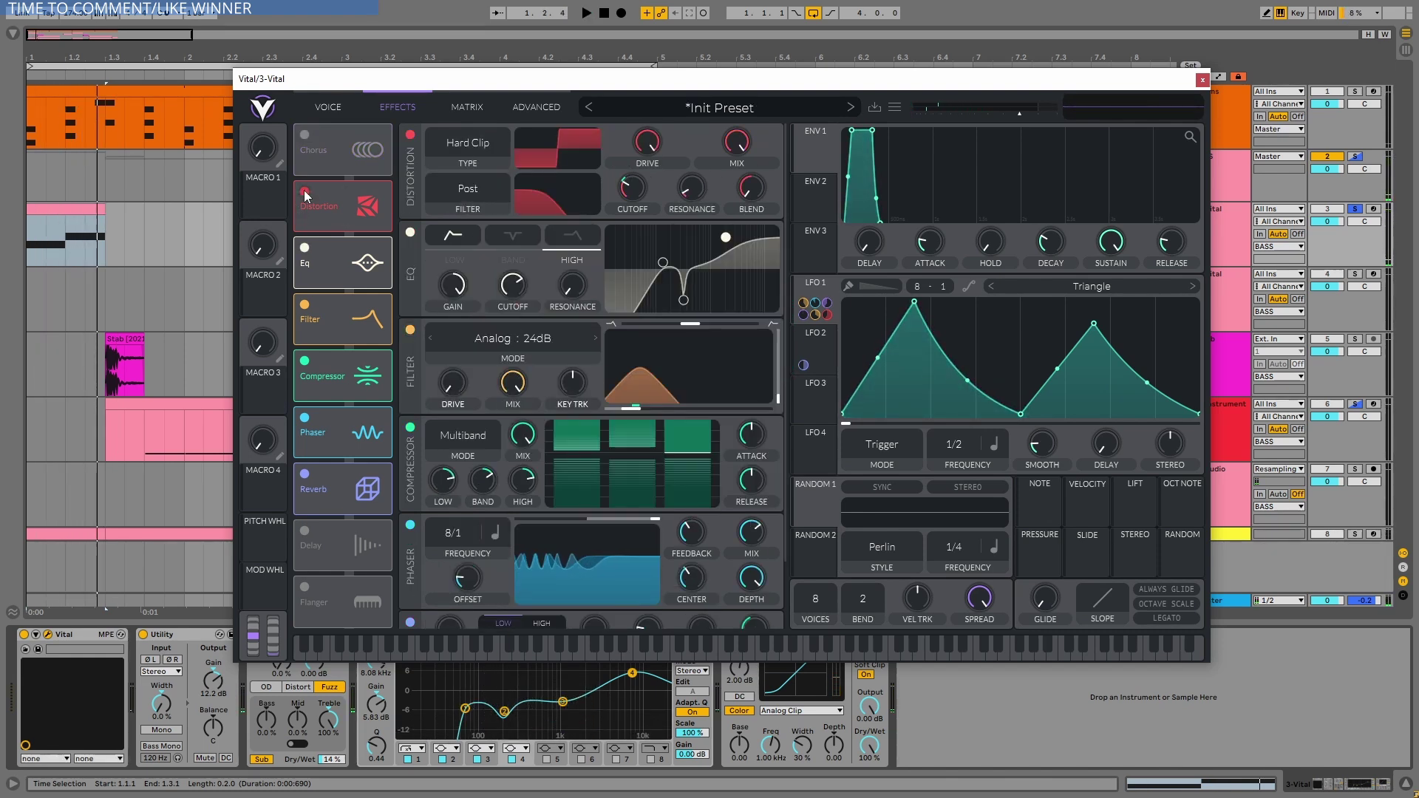
click(304, 194)
click(304, 247)
click(304, 303)
click(304, 361)
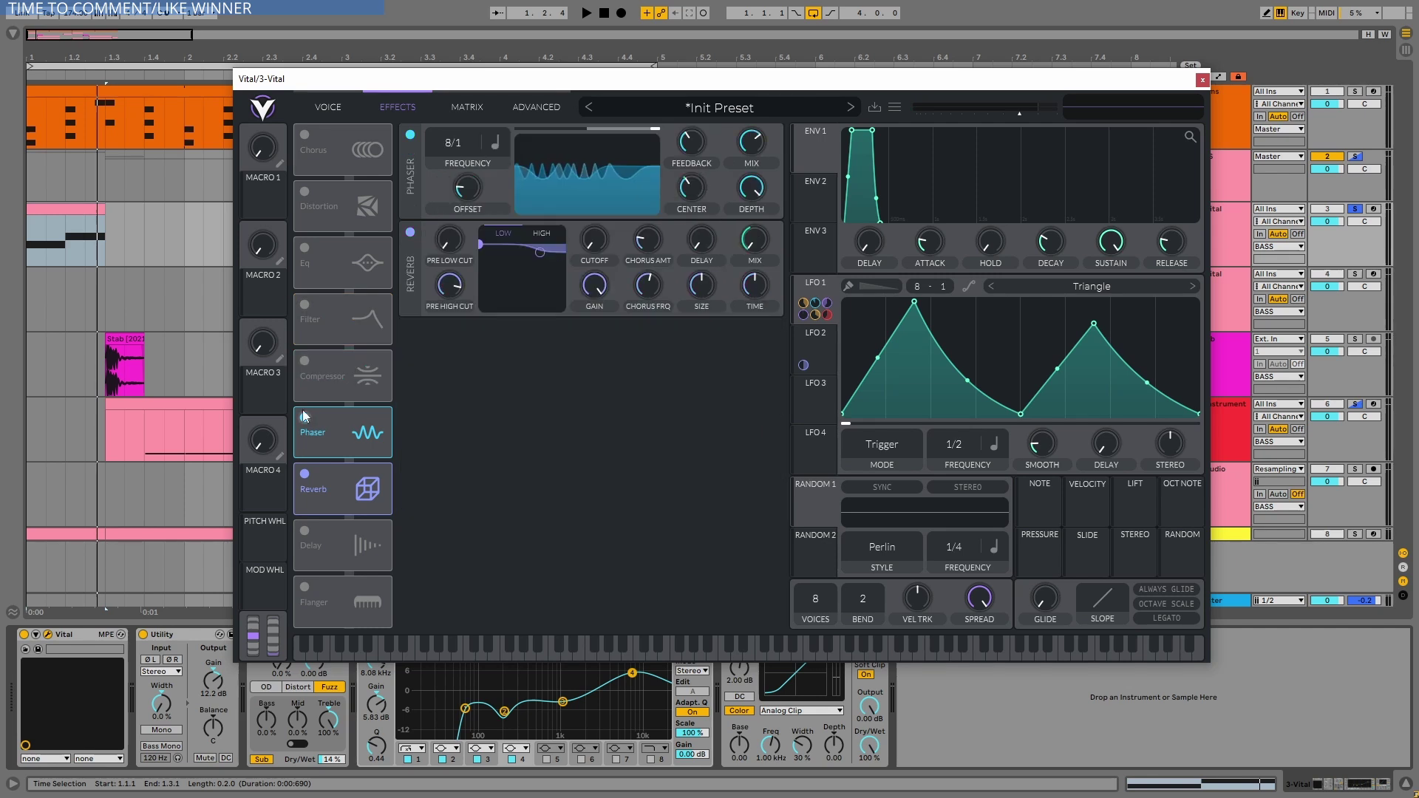
click(304, 417)
click(305, 474)
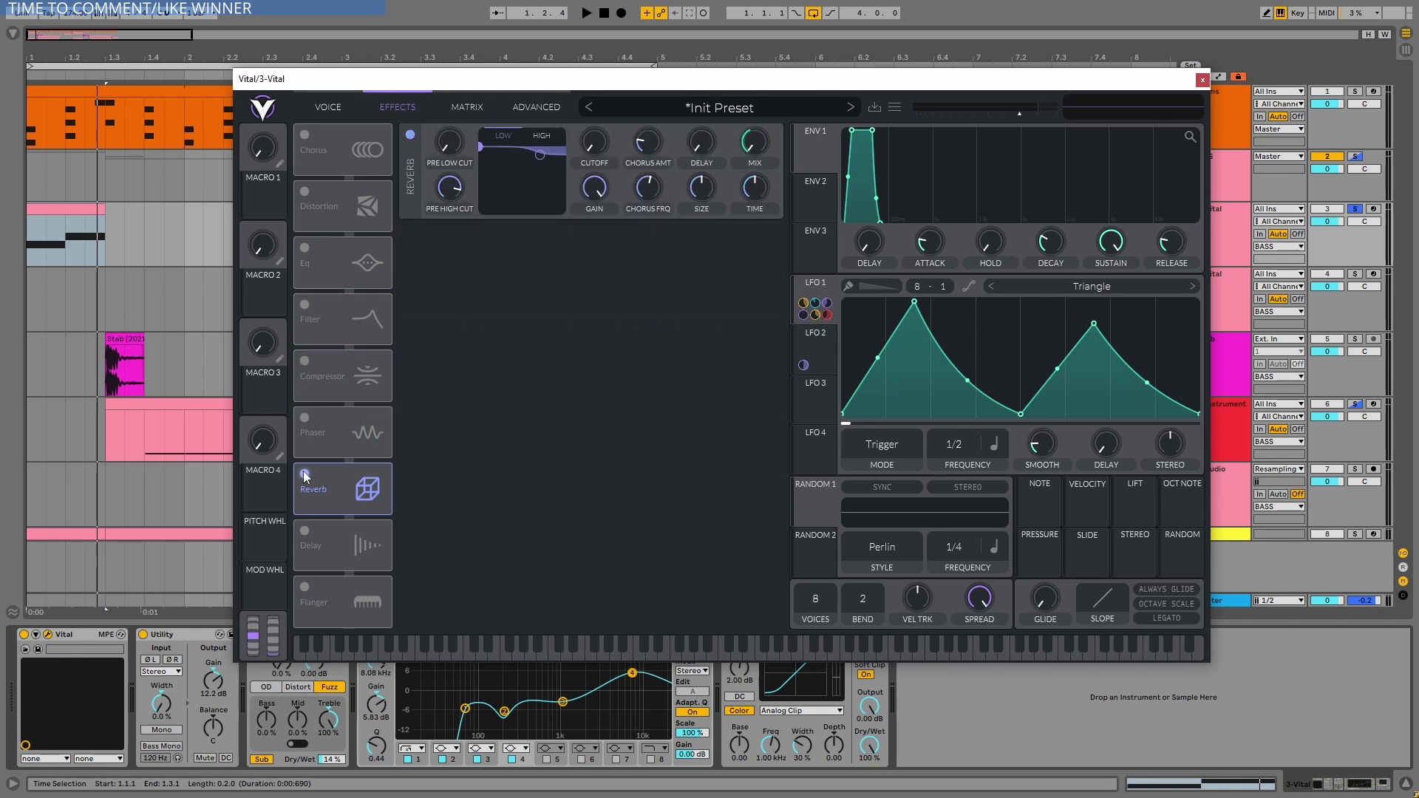
- Re-enable Chorus, Distortion, EQ, Filter and Compressor, then play the patch
click(304, 134)
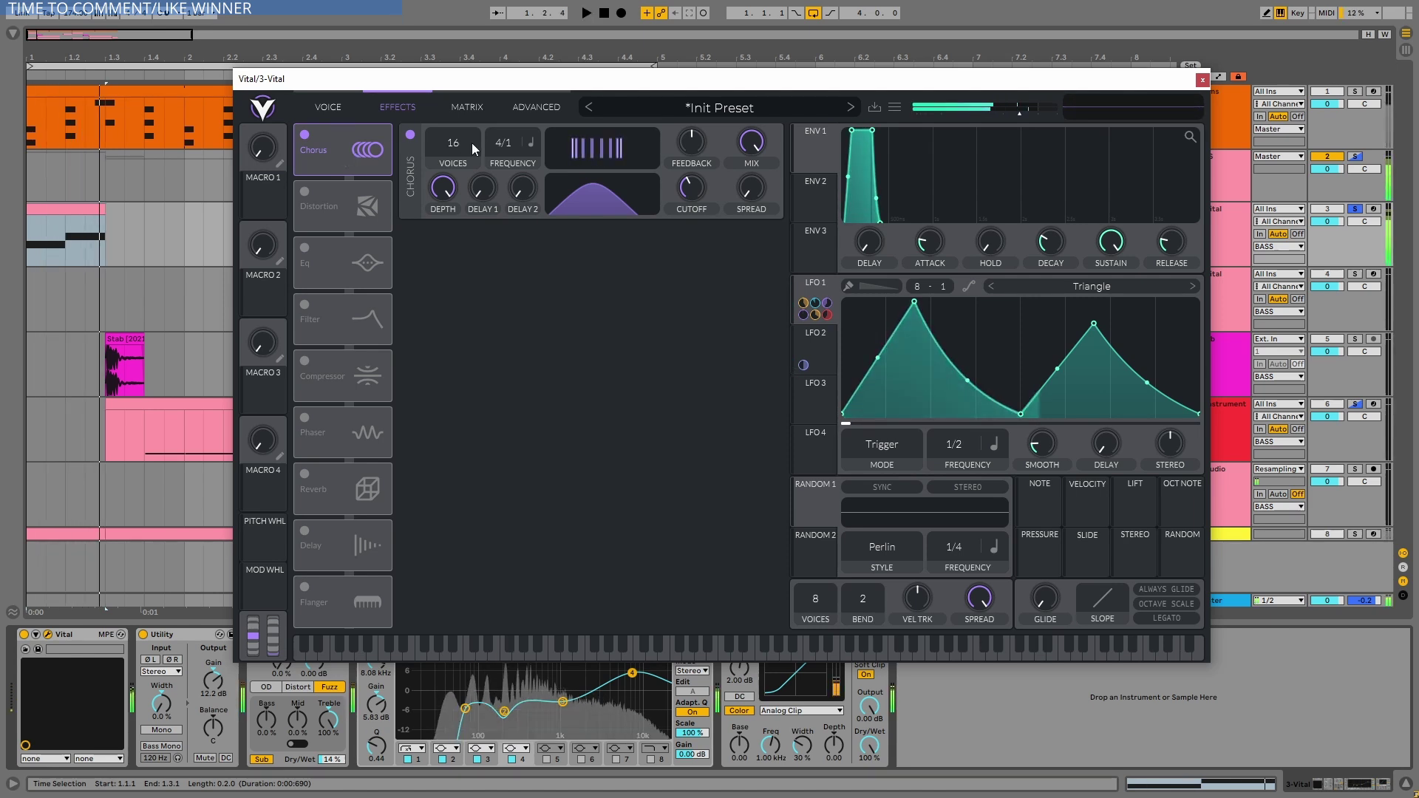
click(304, 193)
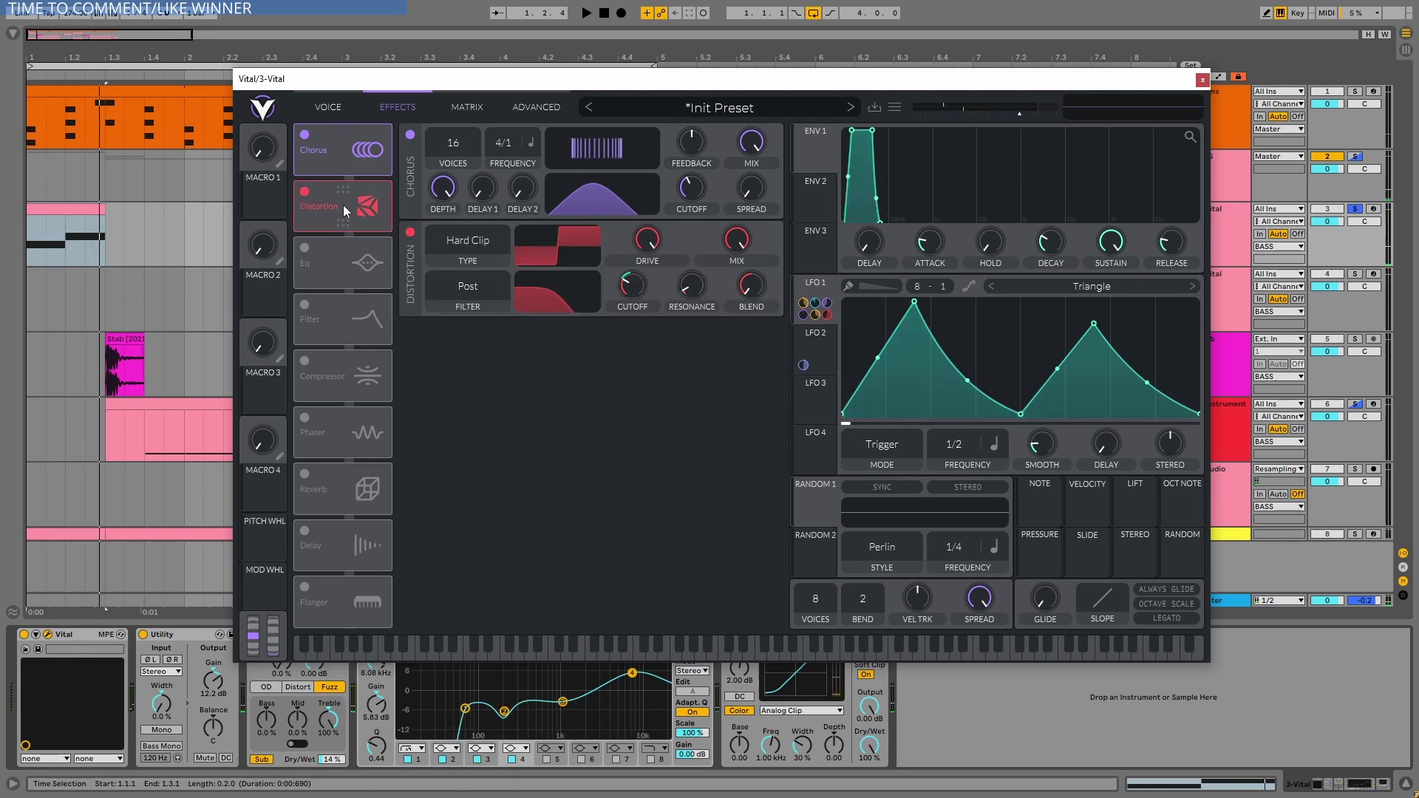
click(304, 247)
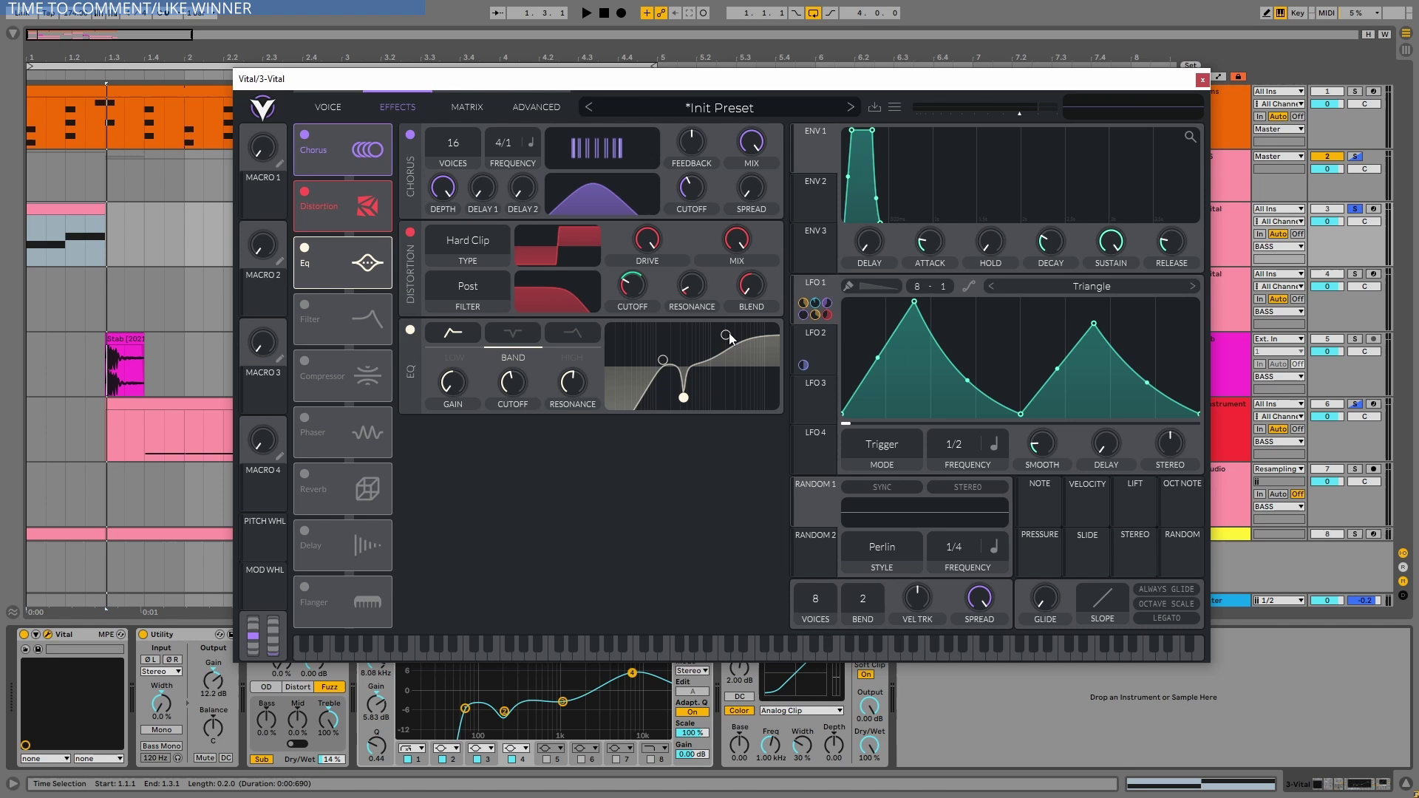
click(304, 304)
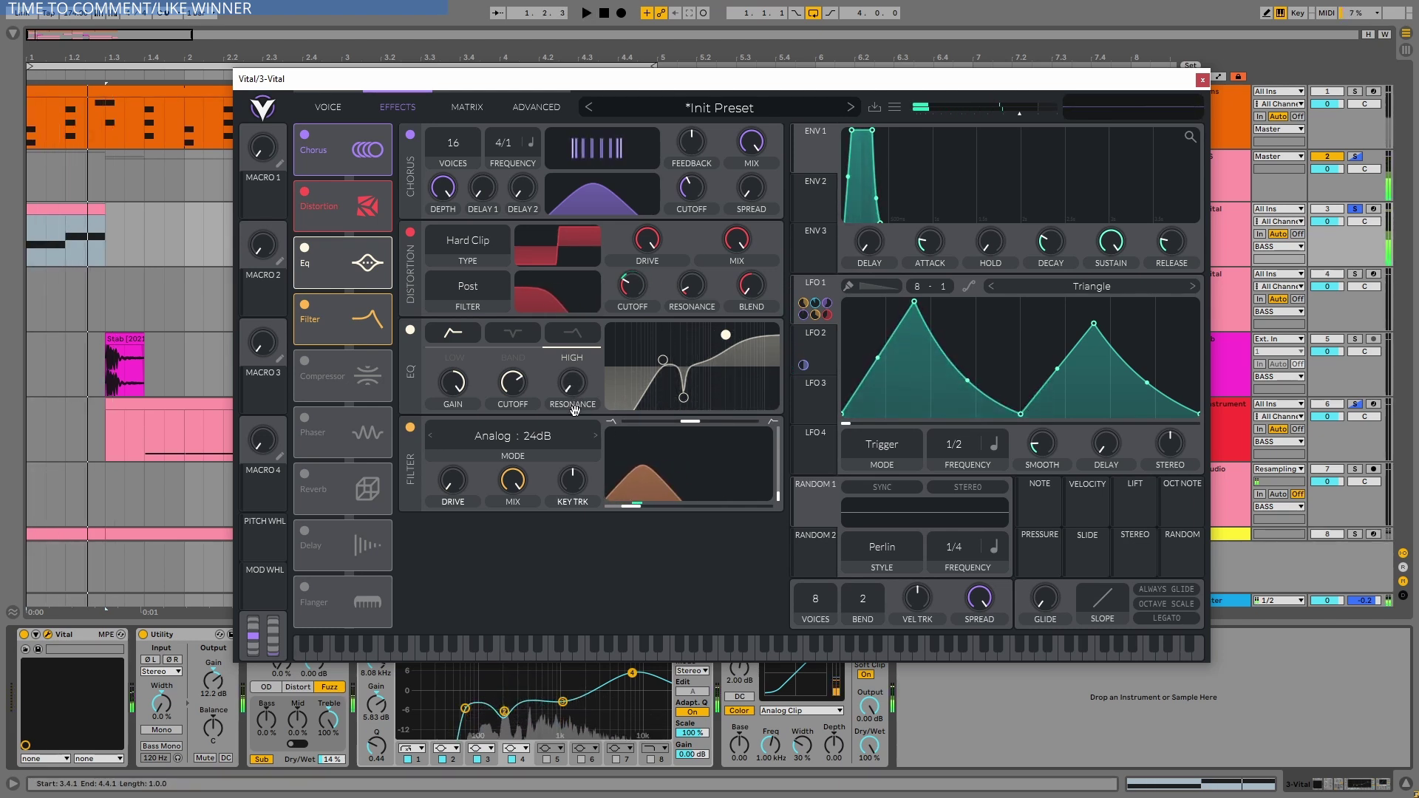
click(305, 361)
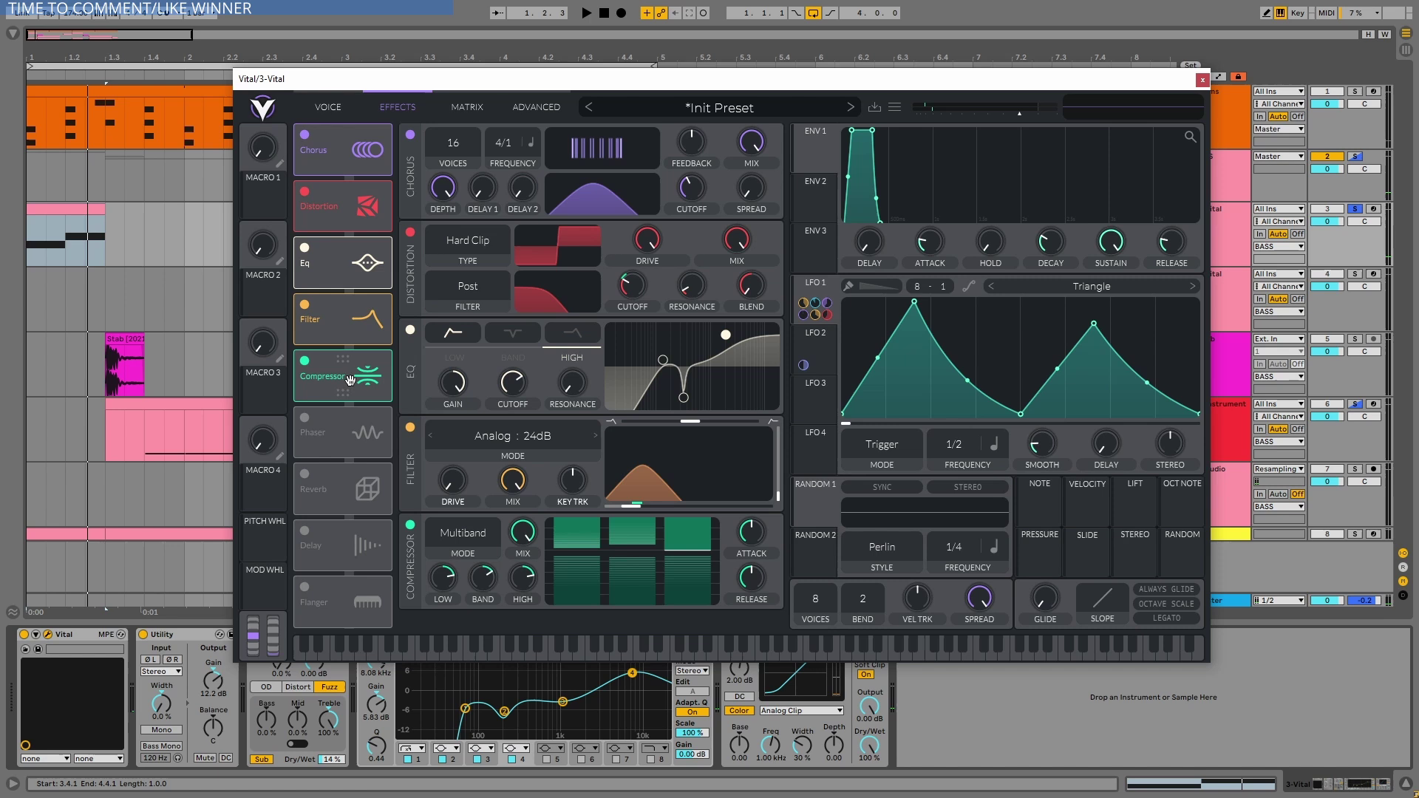
key(space)
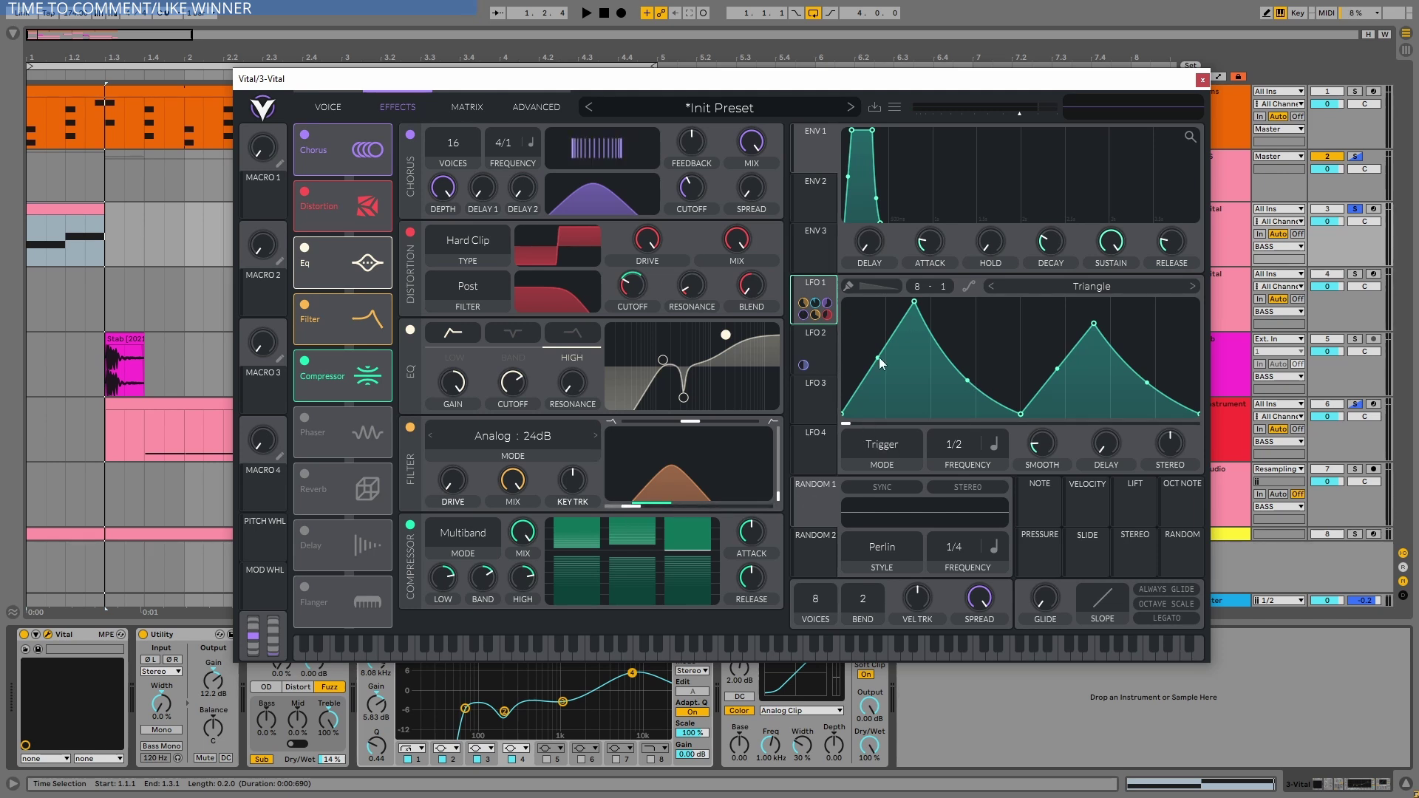
- Turn Phaser and Reverb back on, check the LFO 1 and LFO 2 shapes, and play
click(805, 362)
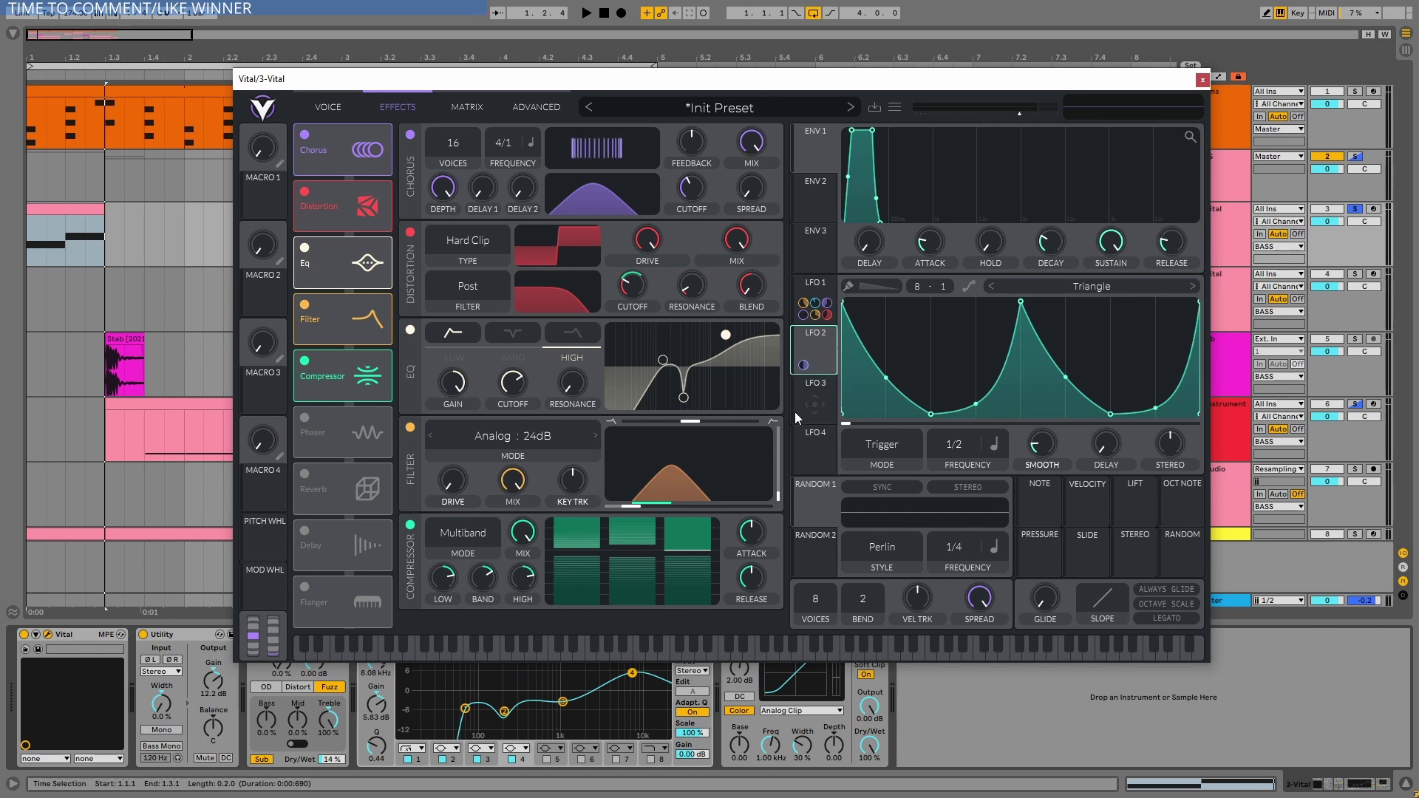
click(305, 473)
click(304, 418)
scroll(613, 392, down, 3)
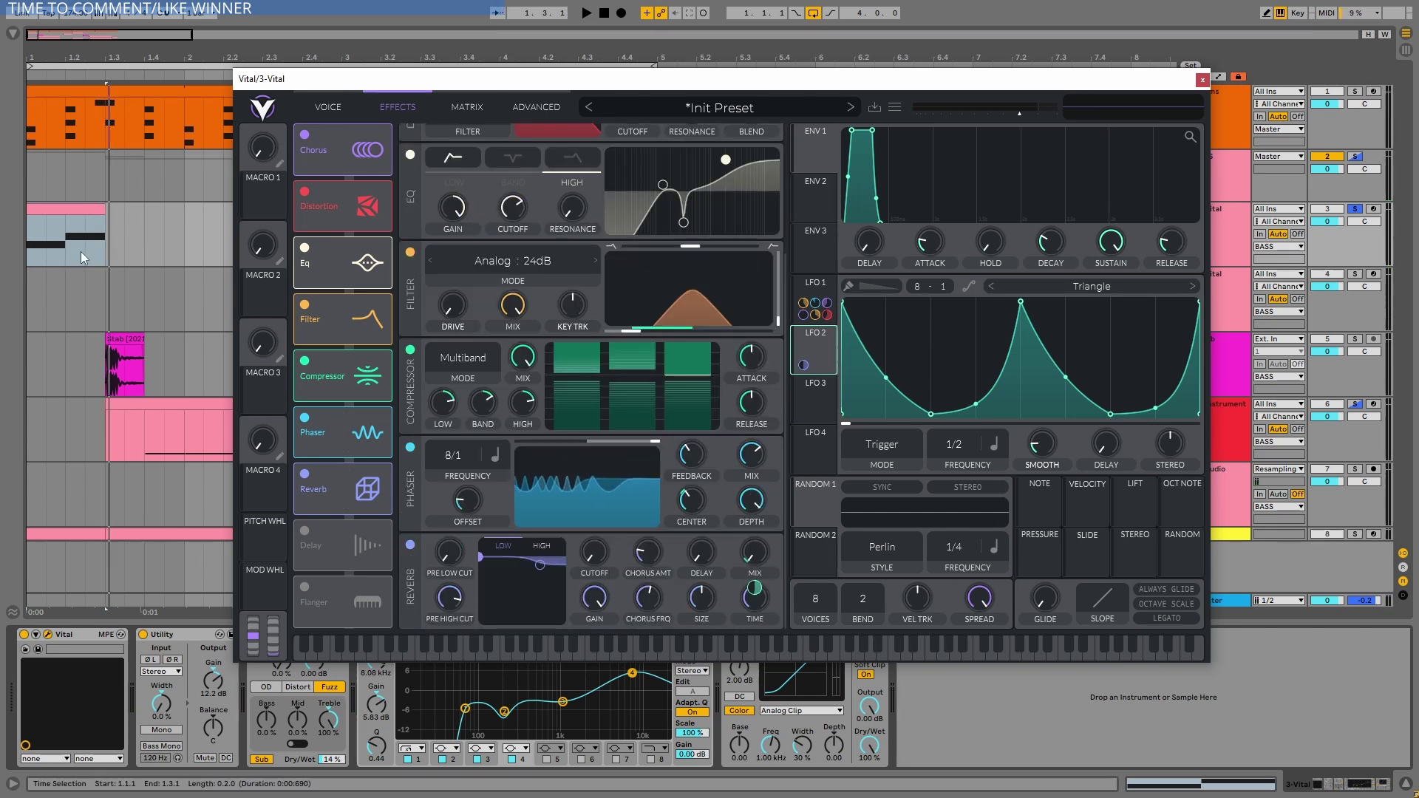
click(815, 283)
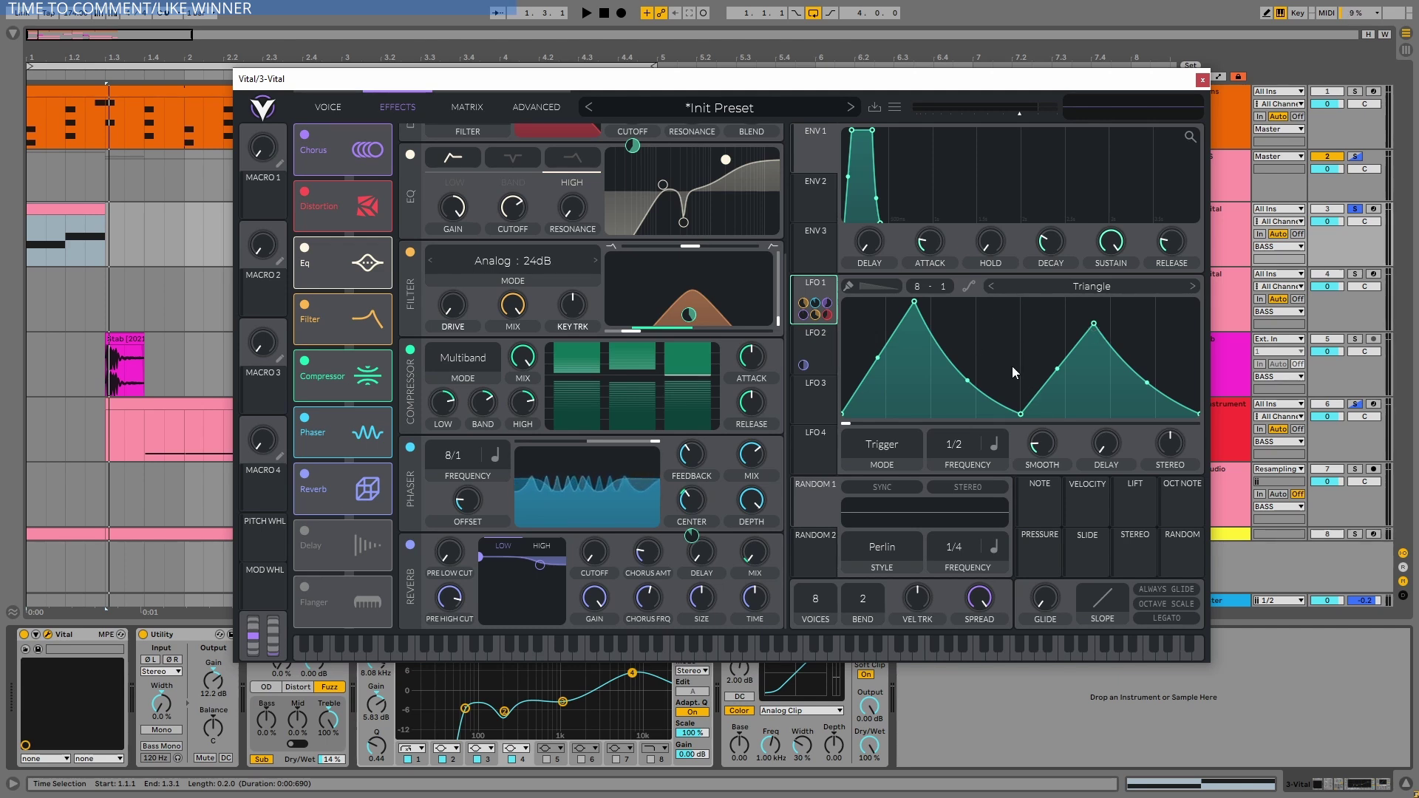
click(812, 341)
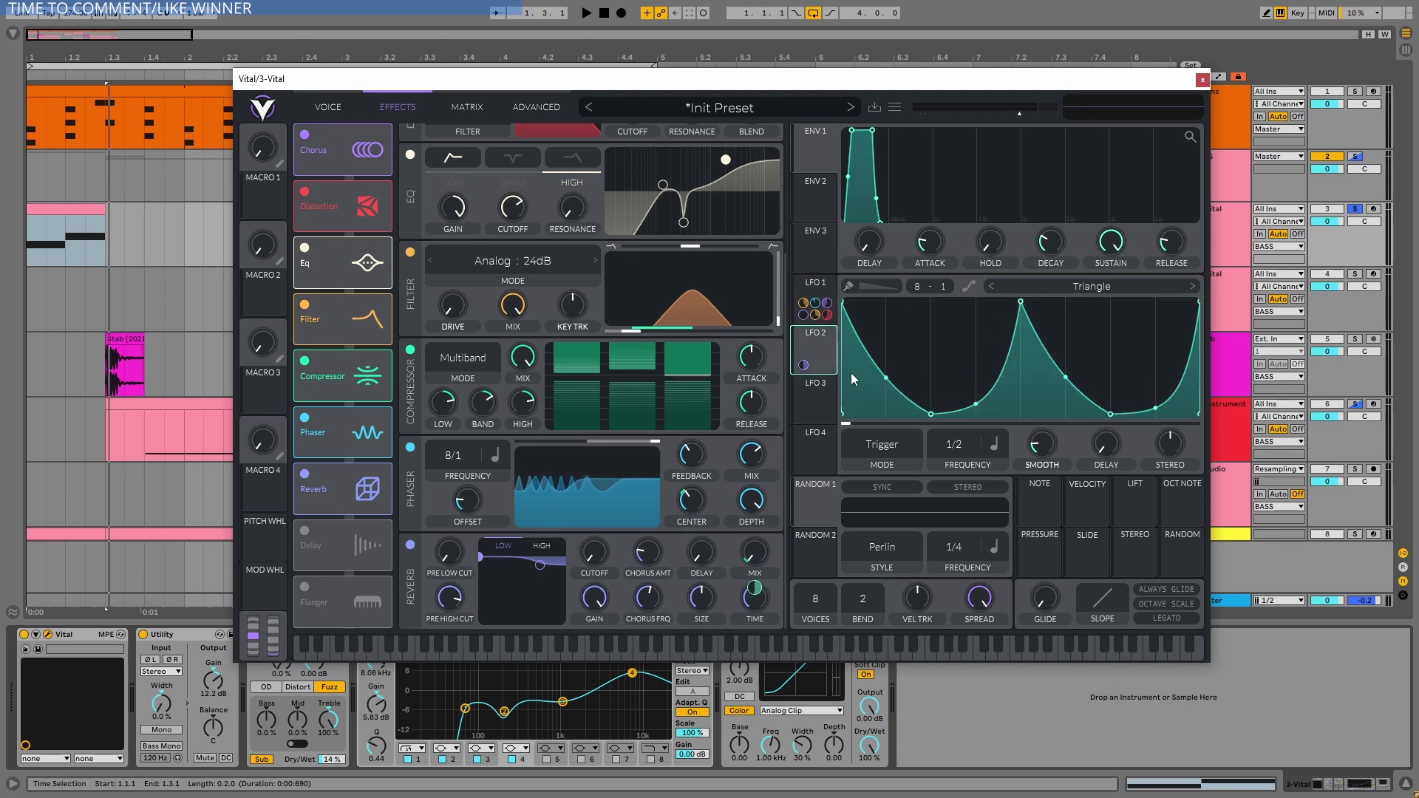
key(space)
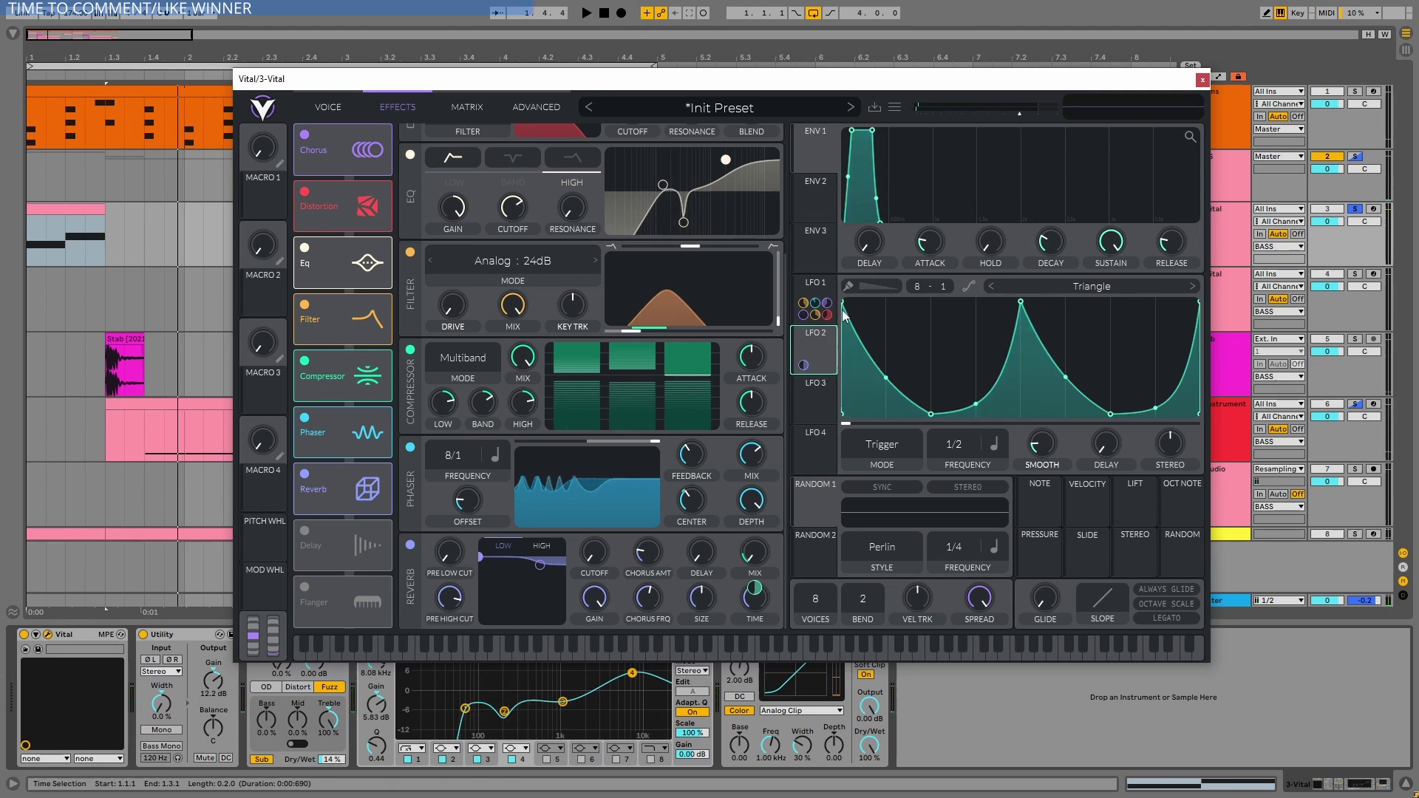
- Close the Vital window, move to the 4 Vital track and play its MIDI clip
click(1202, 79)
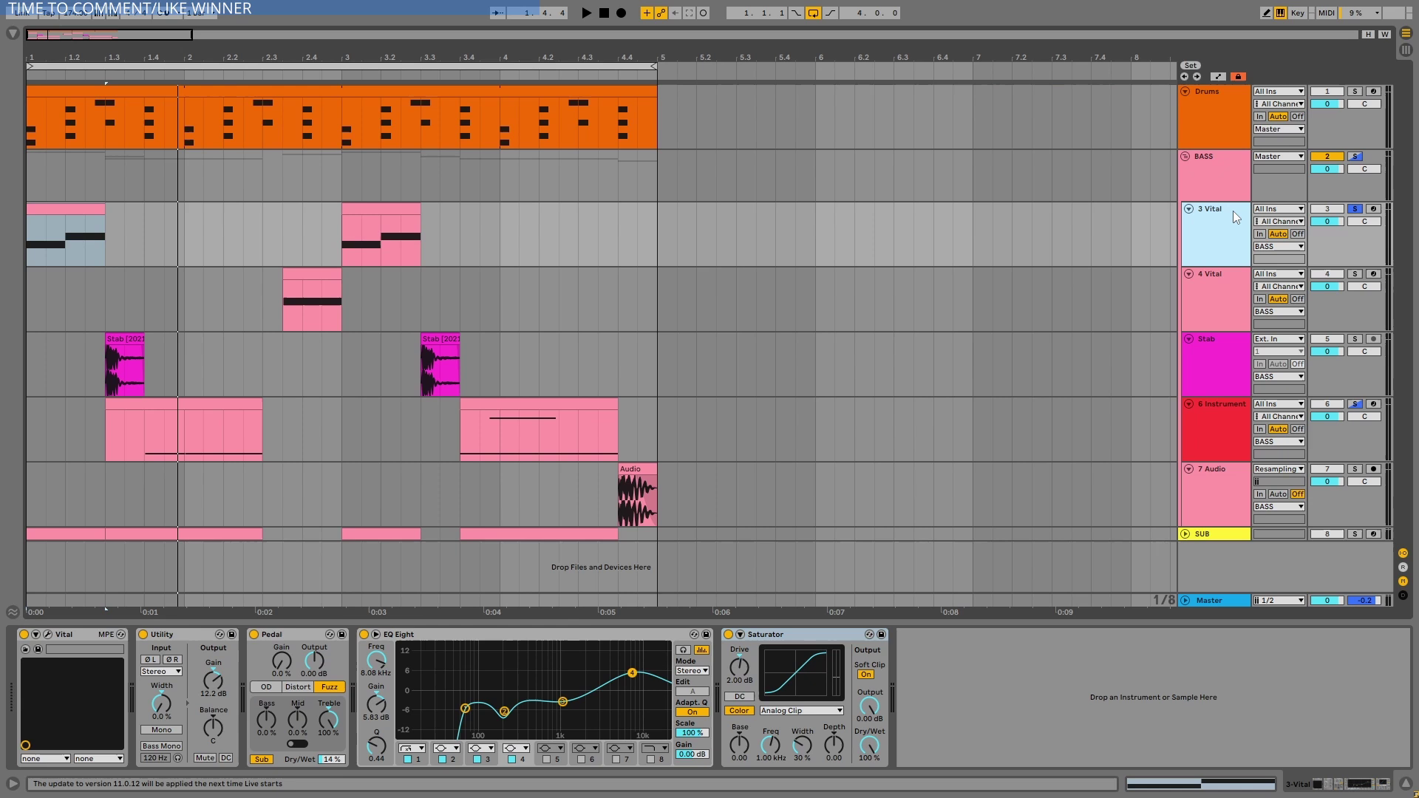
key(space)
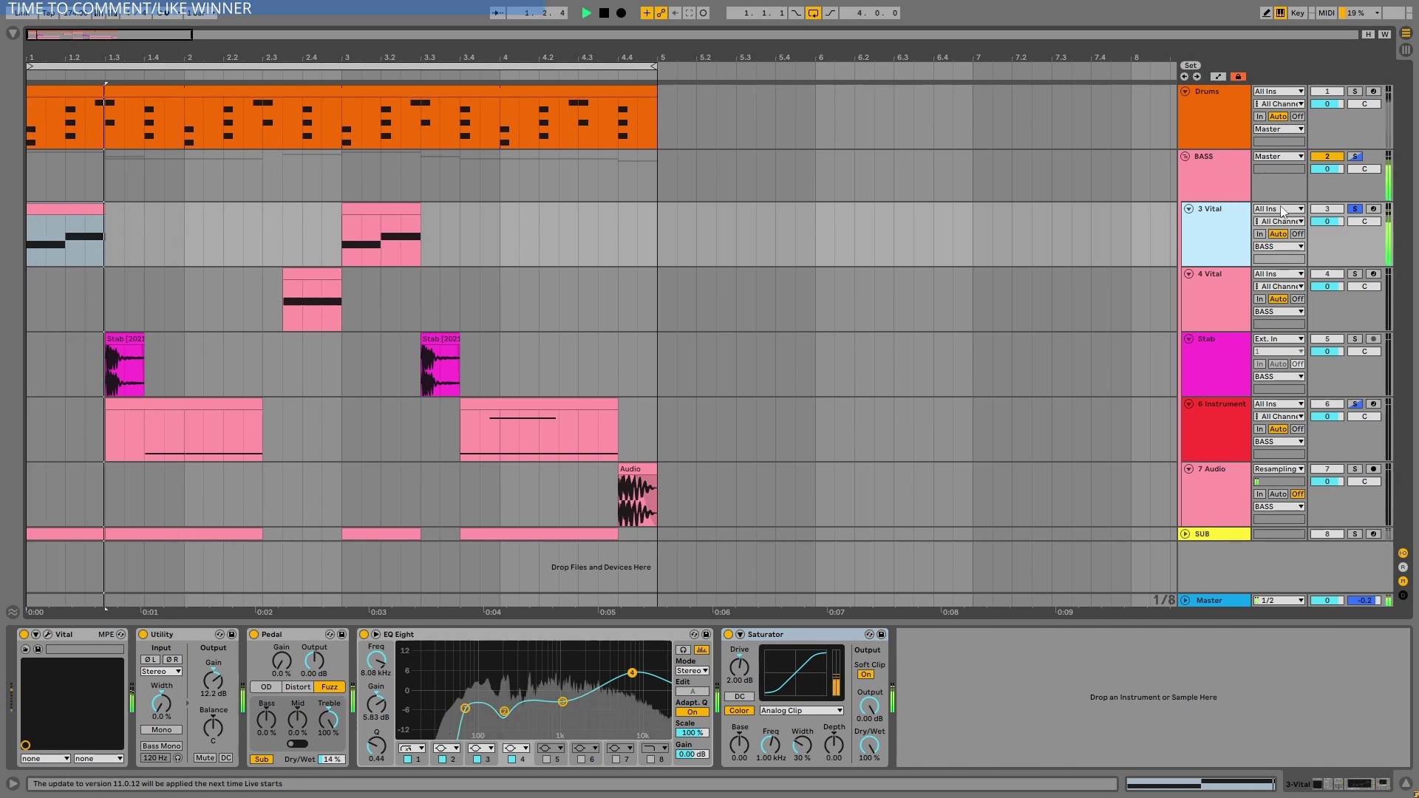
key(Down)
key(space)
click(309, 273)
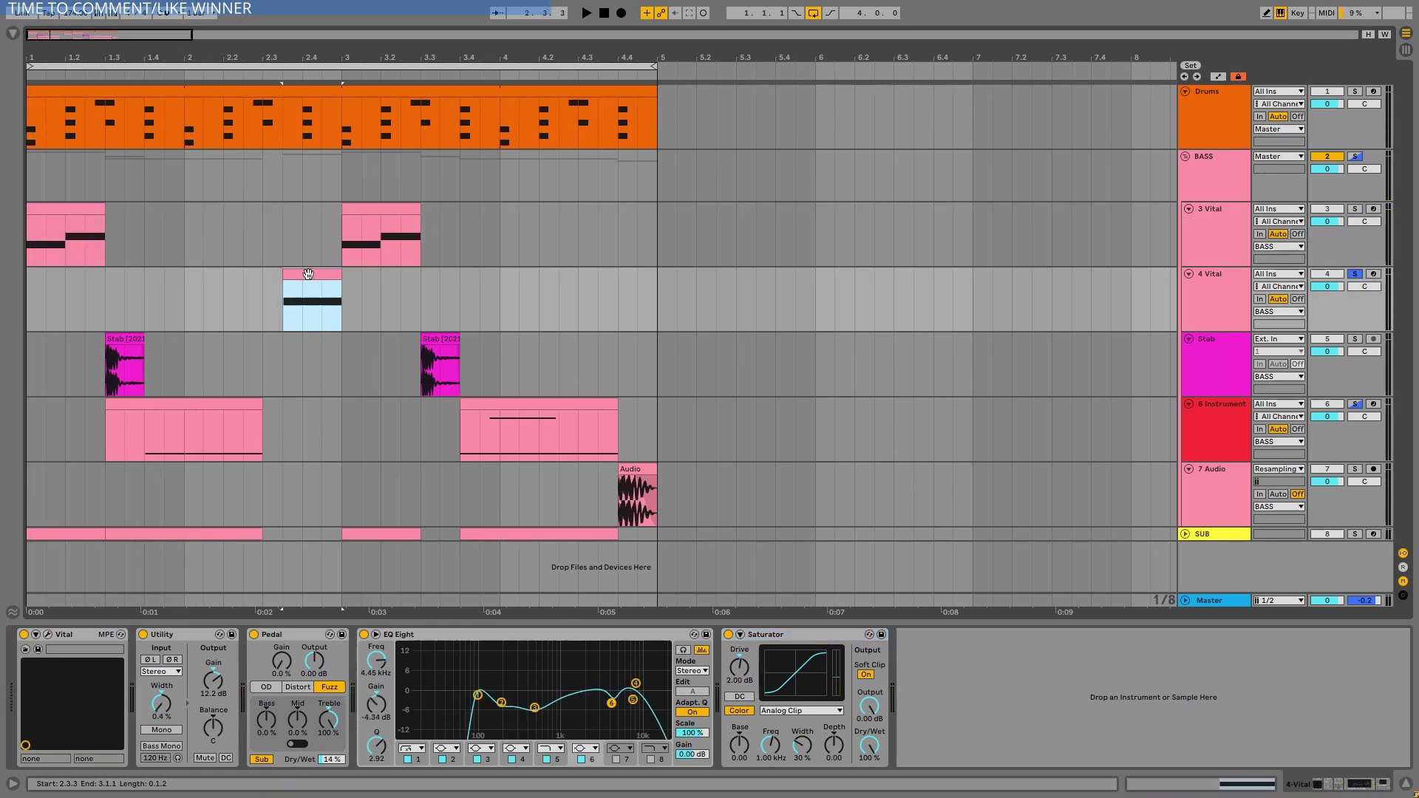
key(space)
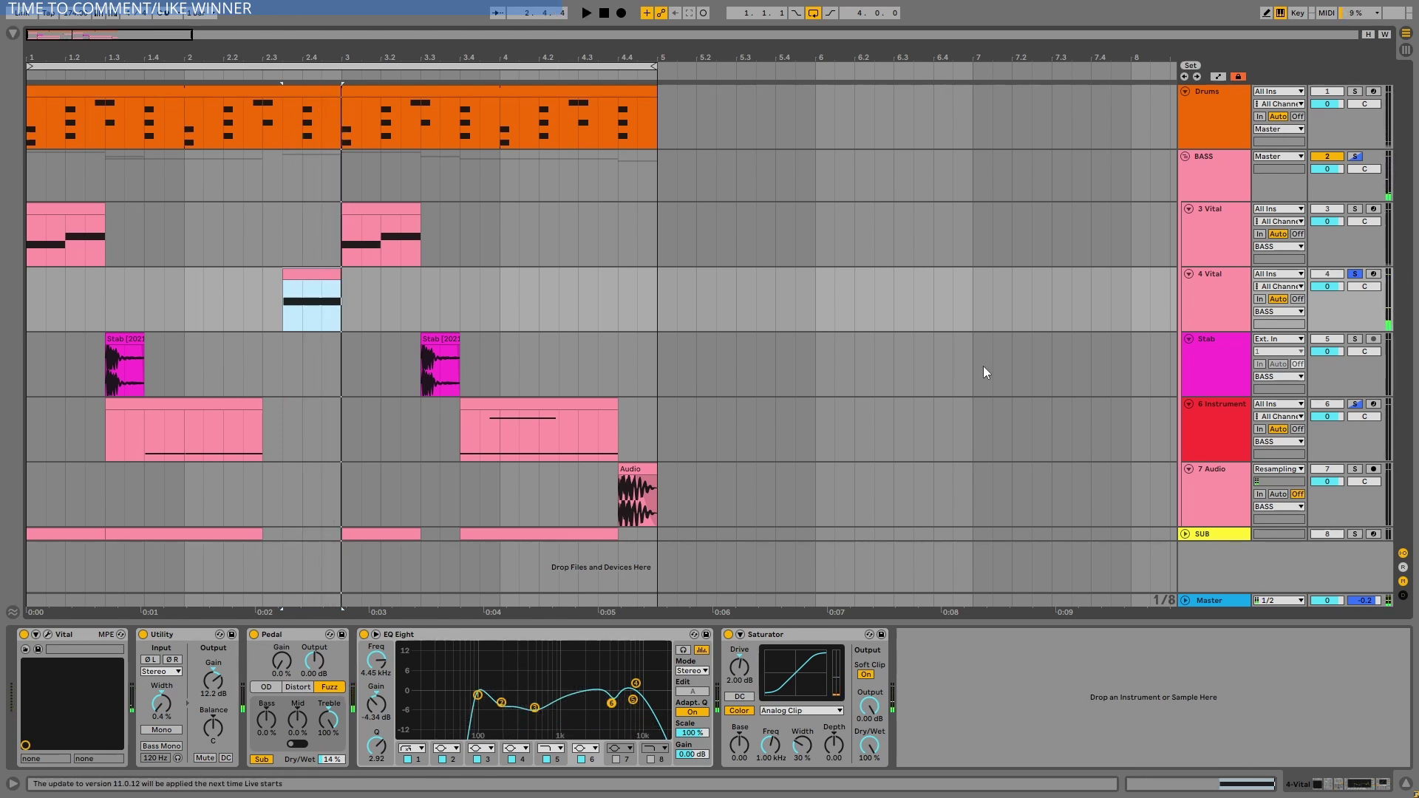
- Bypass the 4 Vital effect devices and play the dry sound from the lane
click(287, 633)
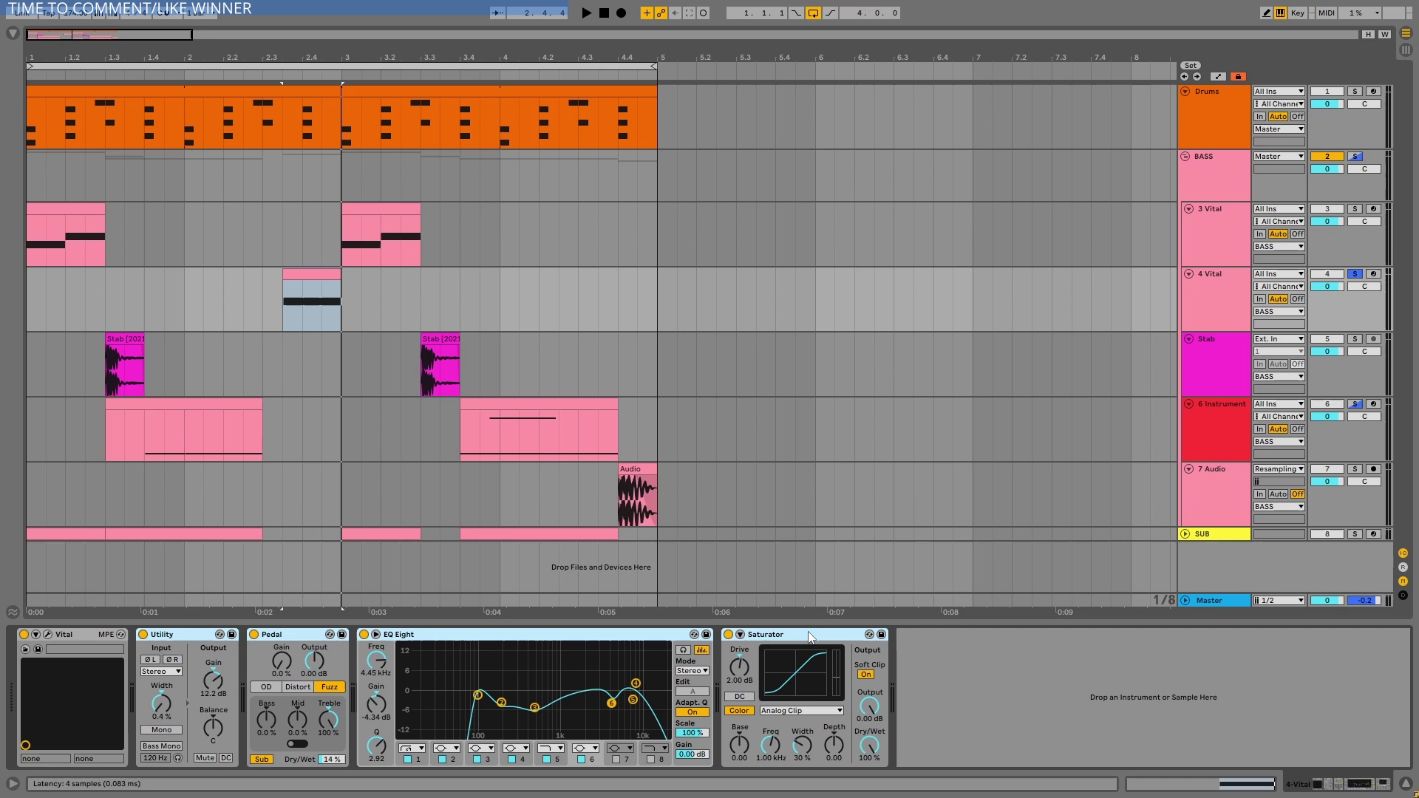
key(0)
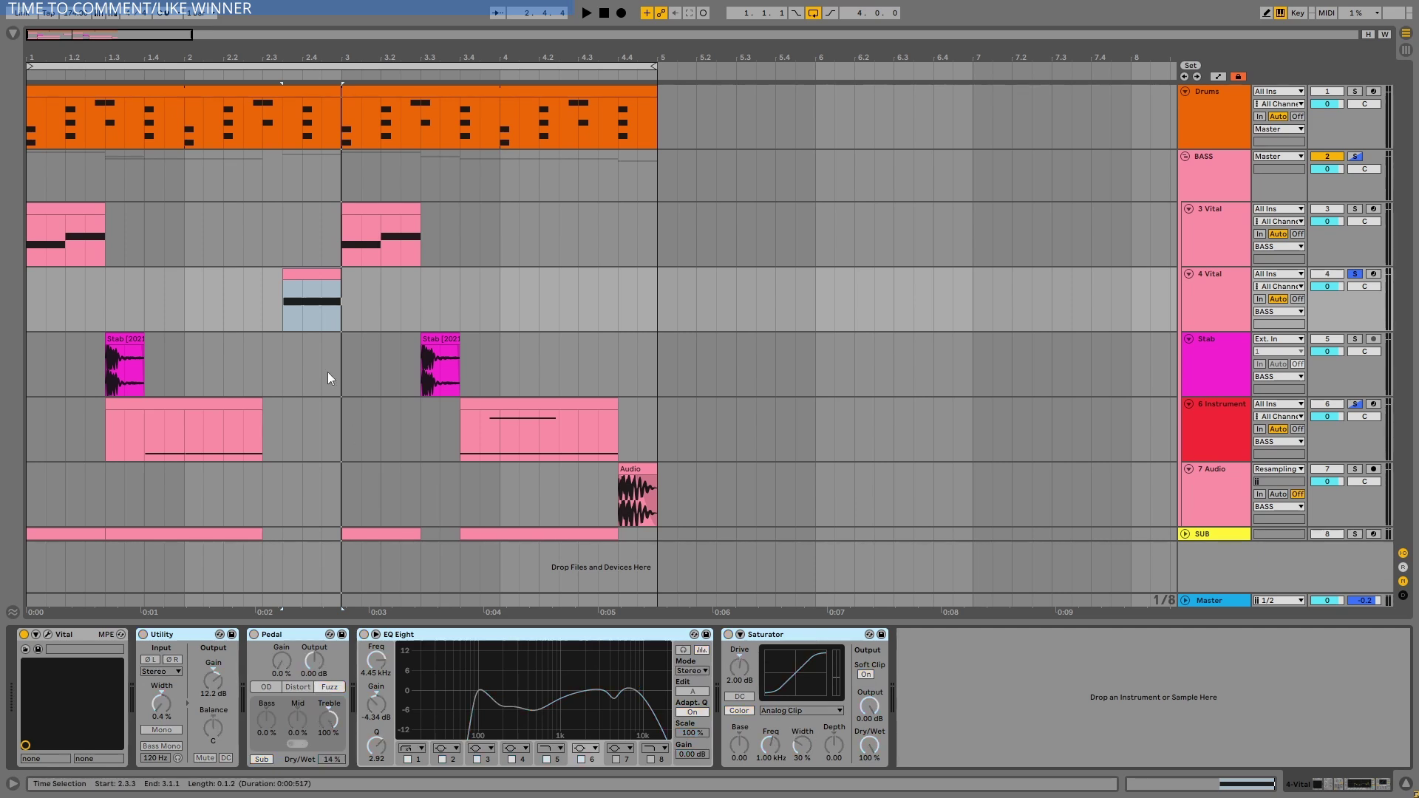
click(262, 296)
key(space)
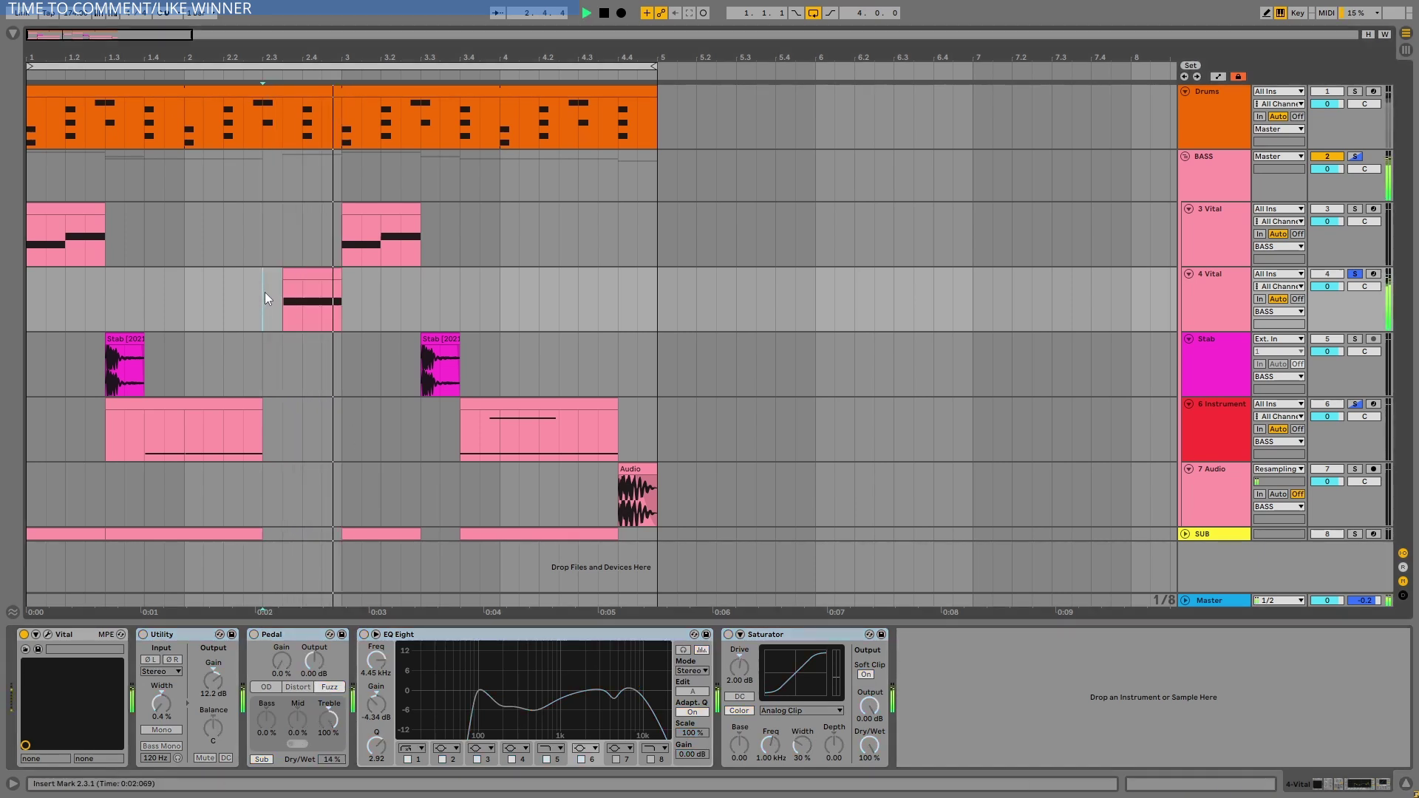
key(space)
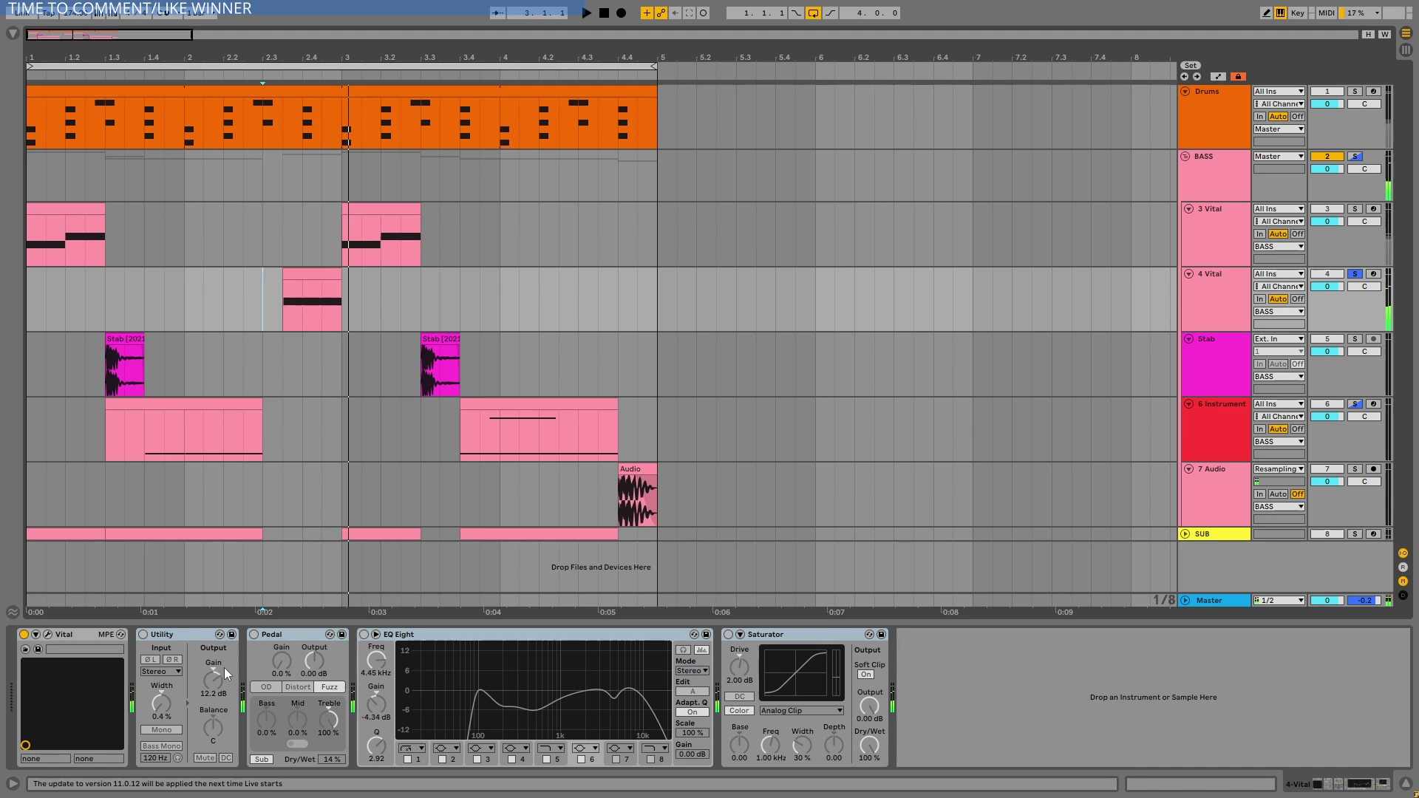
- Reselect Utility through Saturator, reactivate them and play with effects restored
click(186, 632)
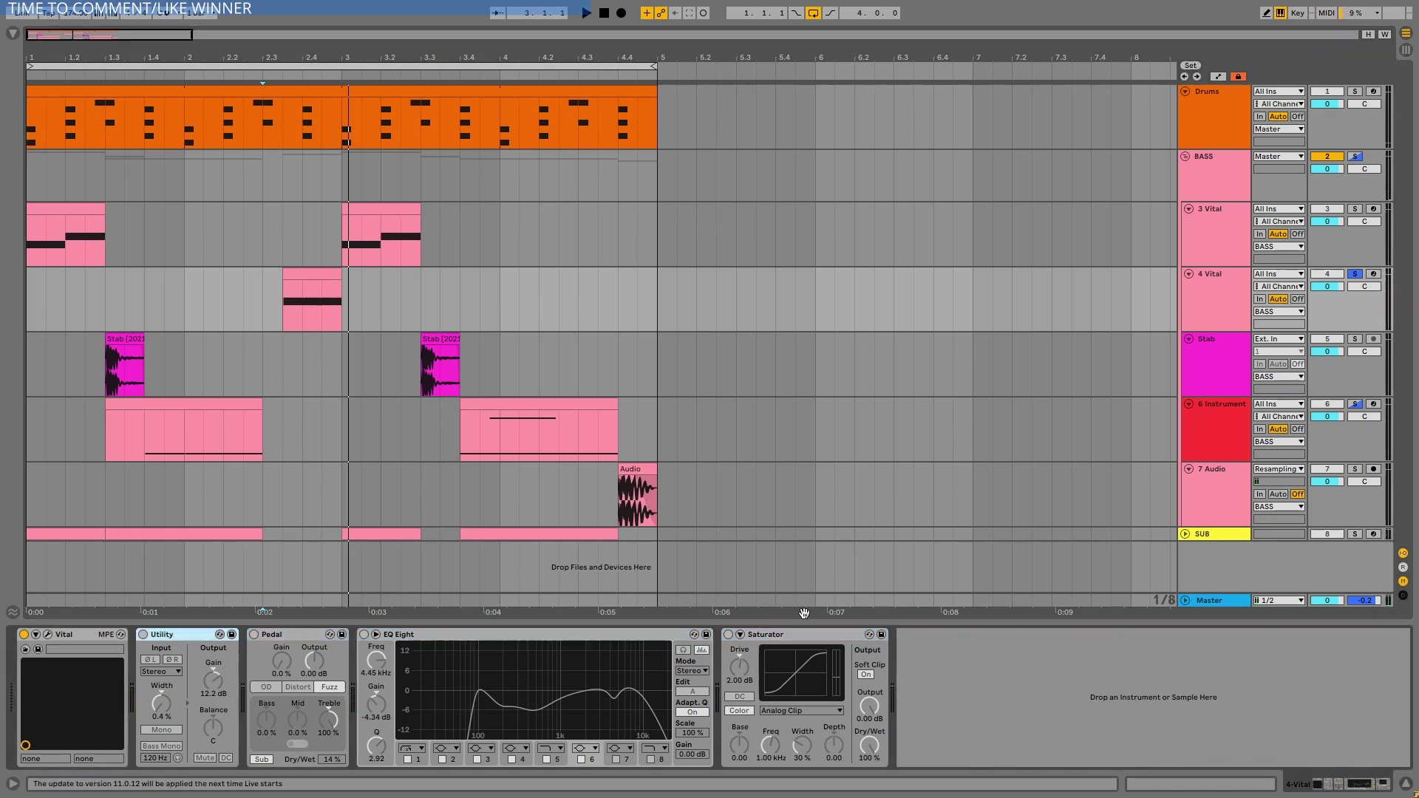
shift+click(807, 637)
key(ctrl+0)
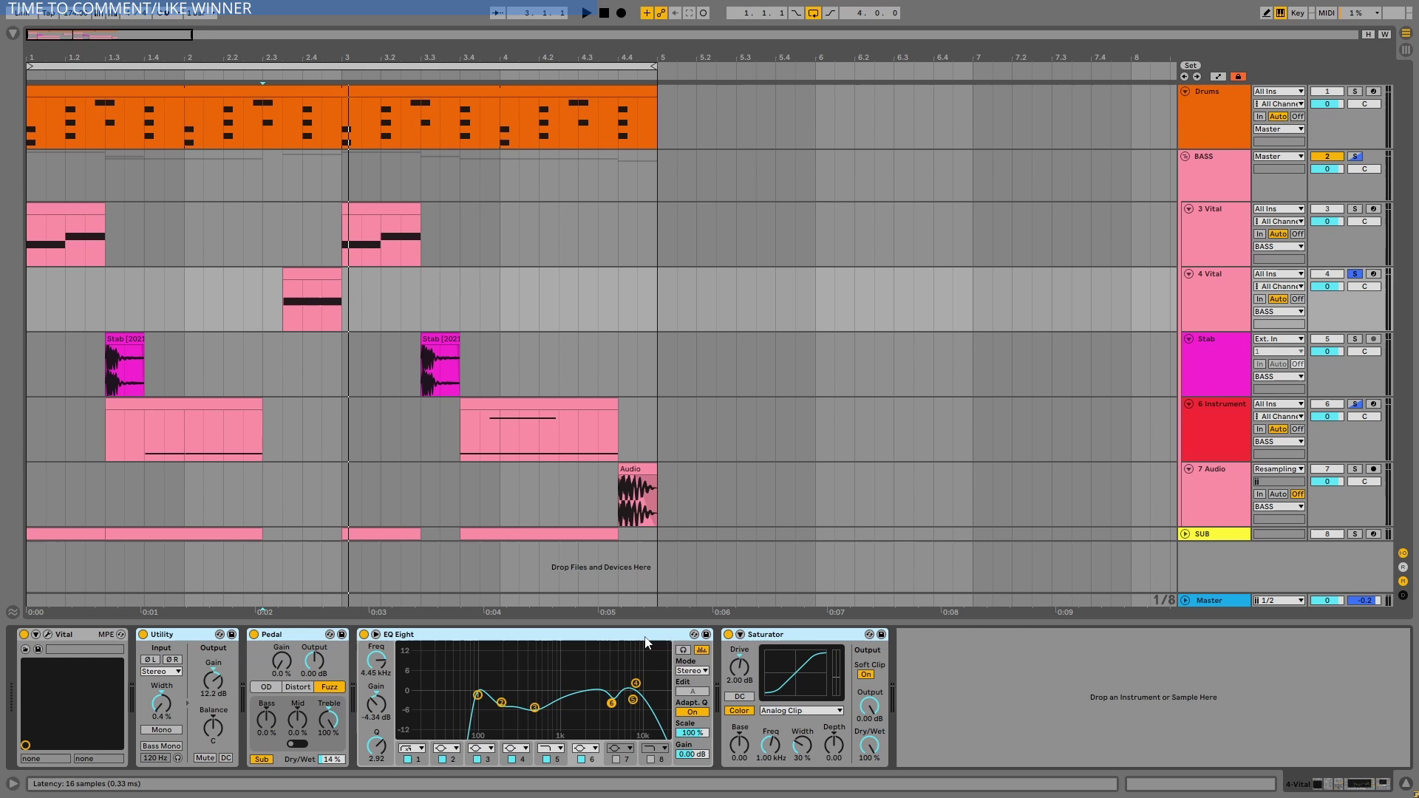
key(space)
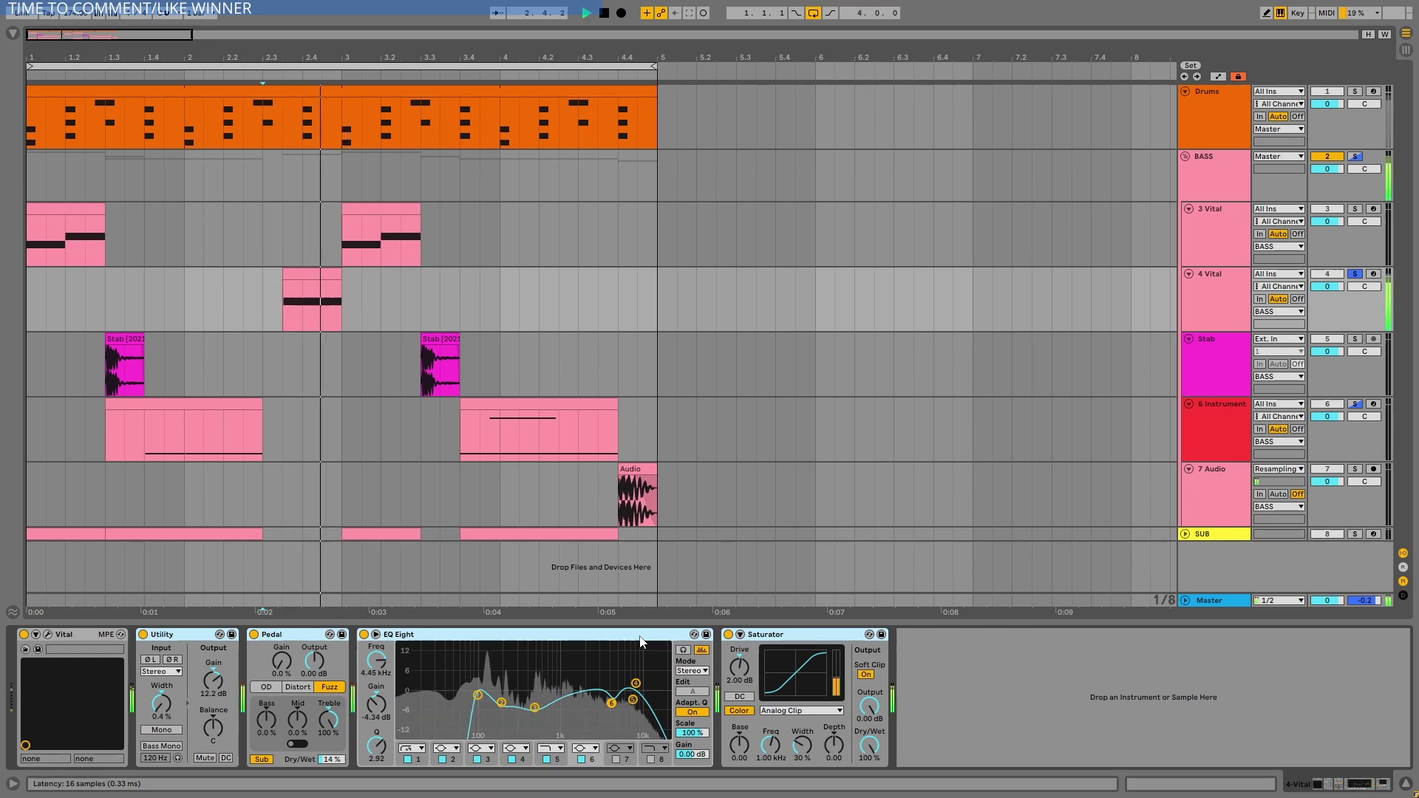
- Open the 4 Vital synth window and glance at oscillator 1's wavetable list
click(48, 634)
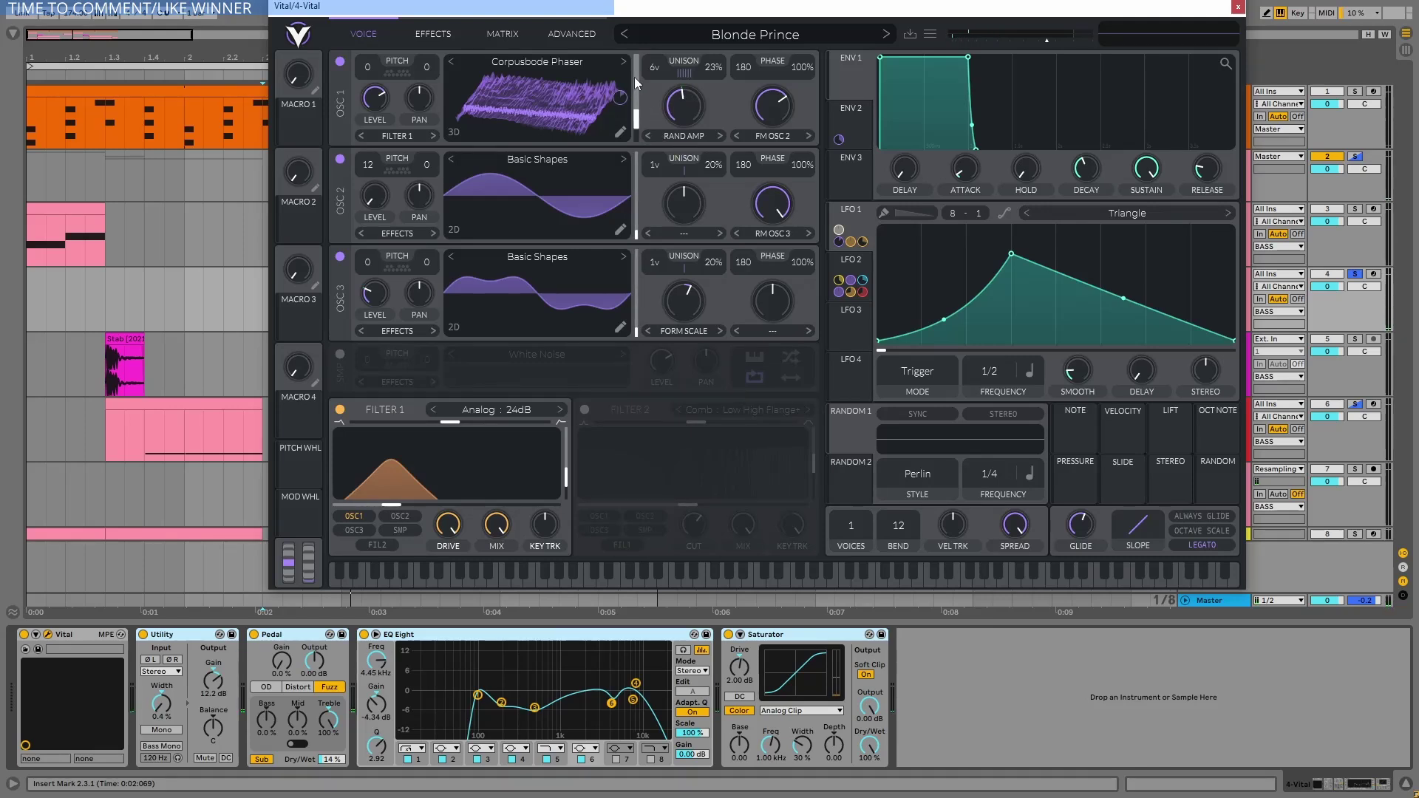
click(526, 63)
click(658, 19)
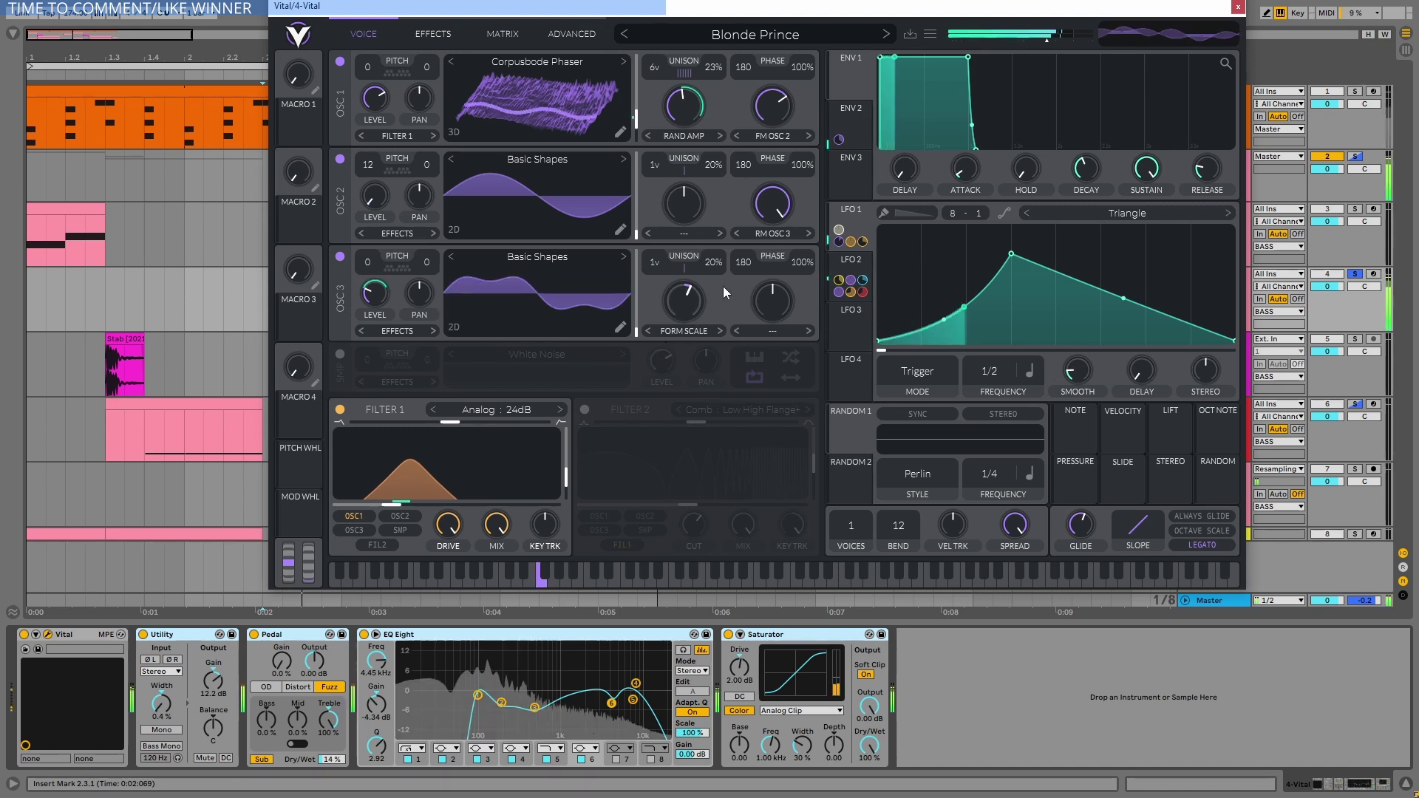
- Toggle oscillators 2 and 3 off and back on, then compare Filter 1 bypassed and active
click(340, 256)
click(339, 160)
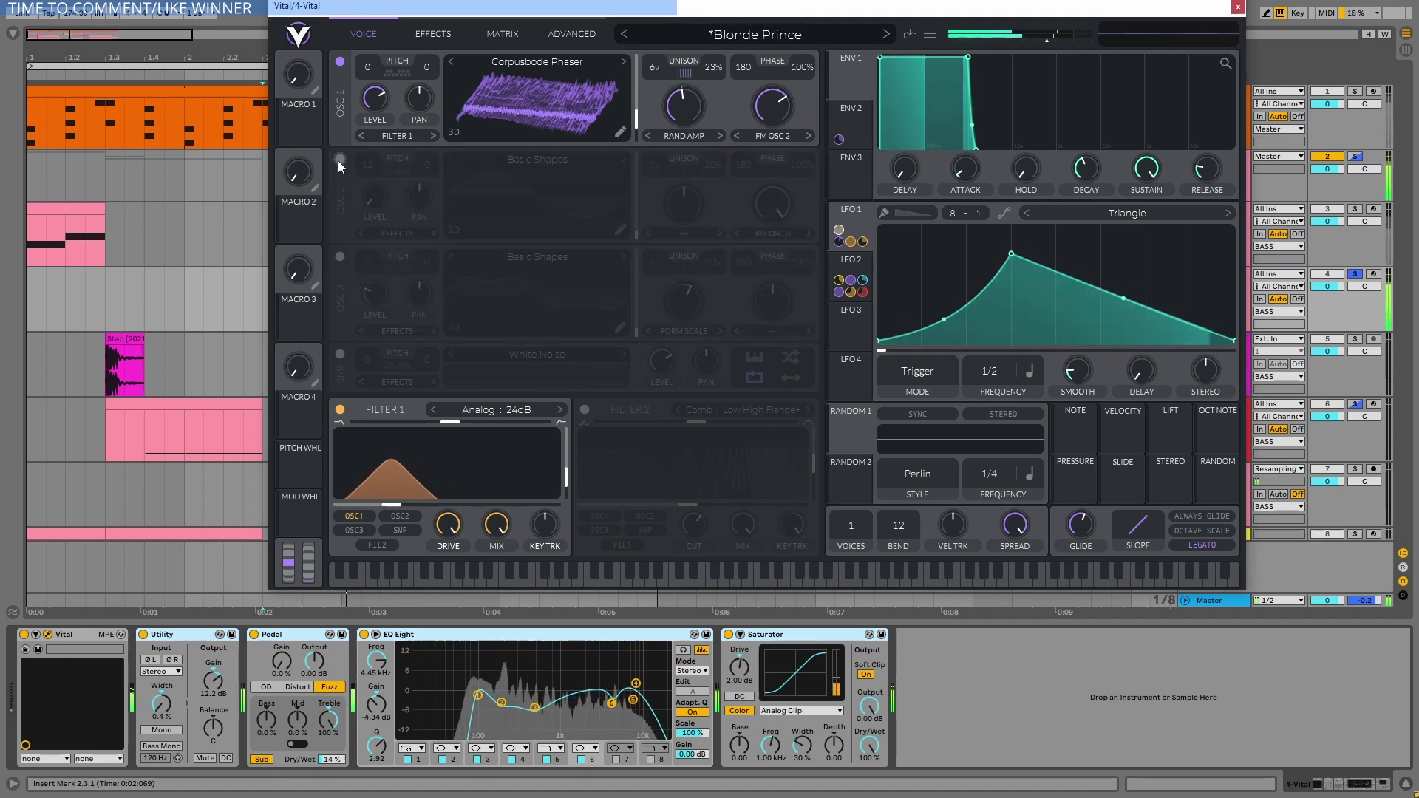
click(339, 159)
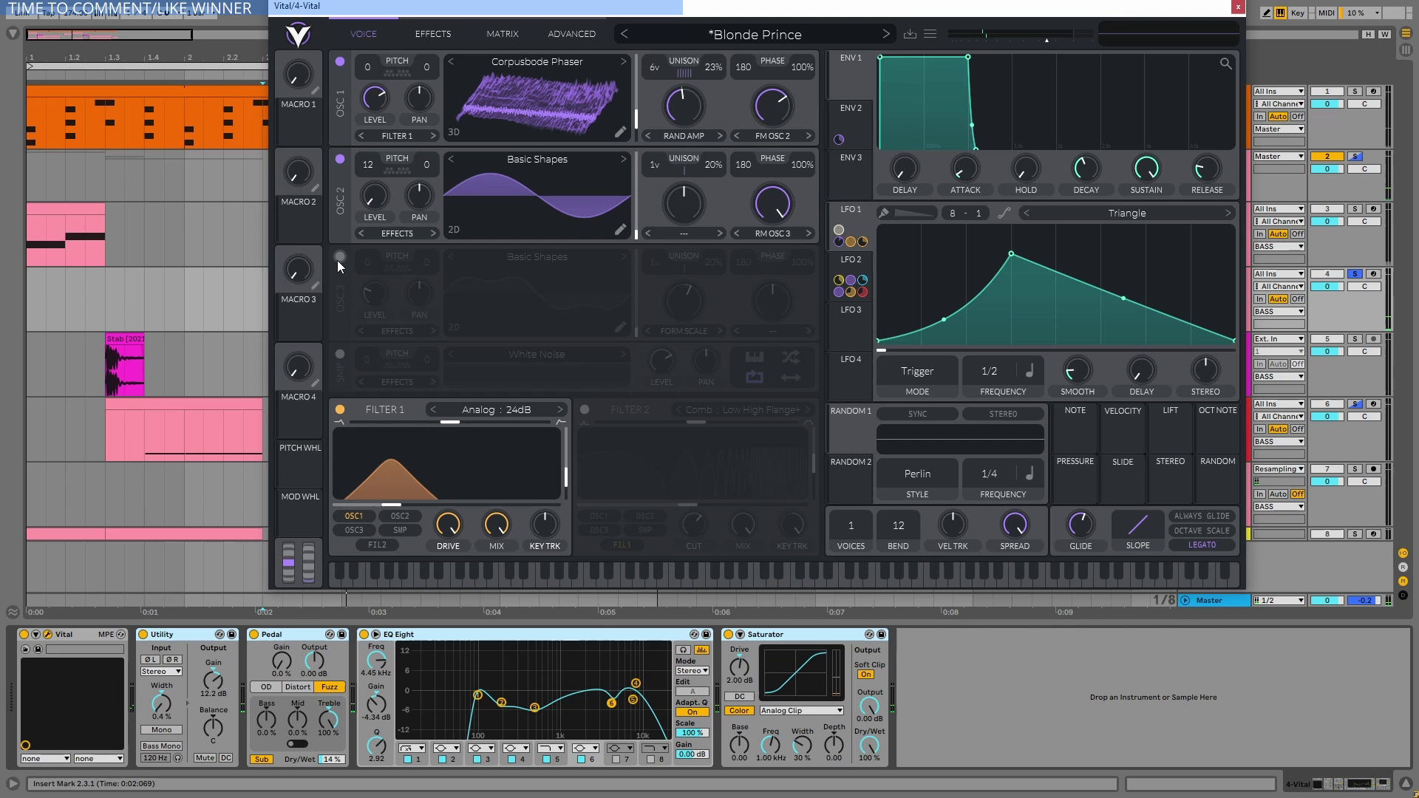
click(339, 258)
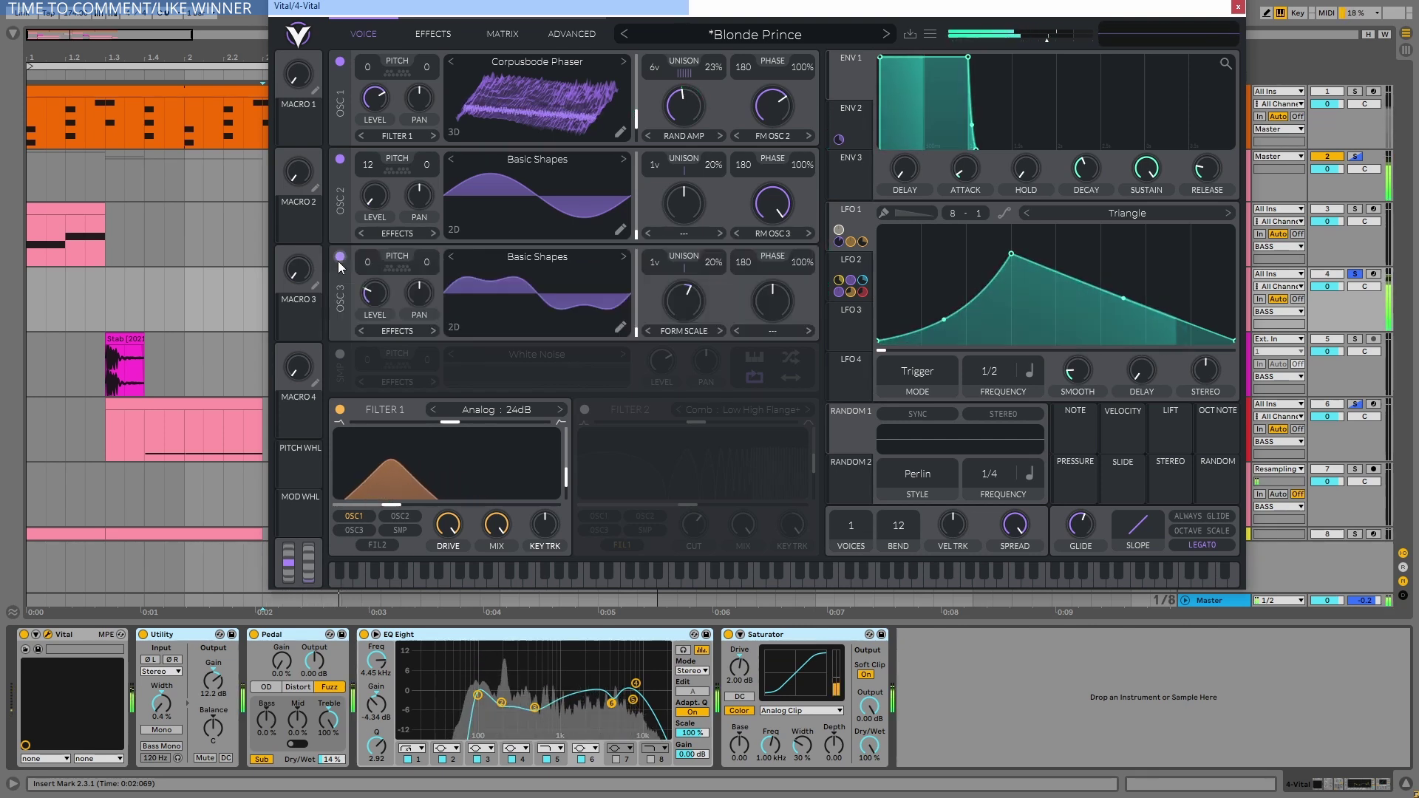
click(341, 410)
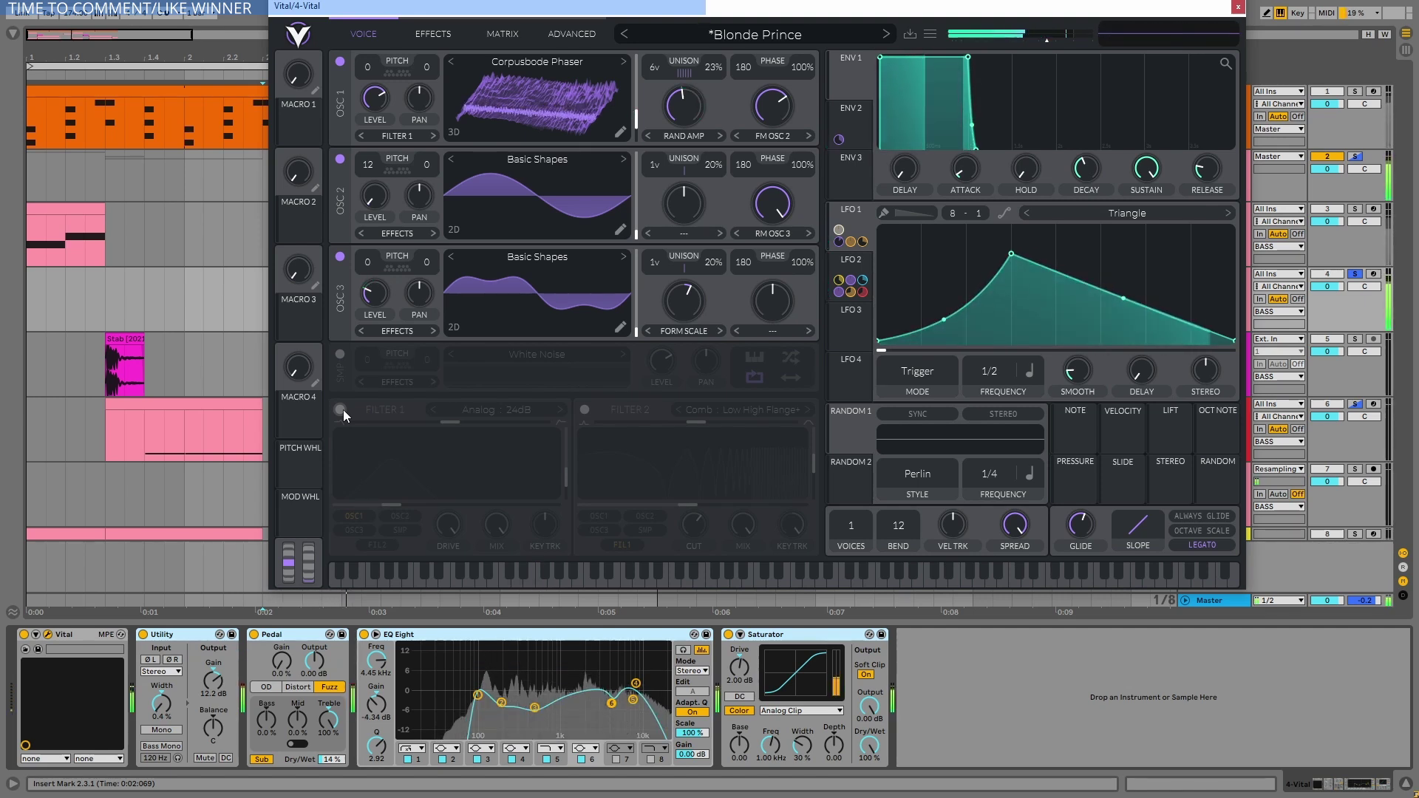
click(341, 410)
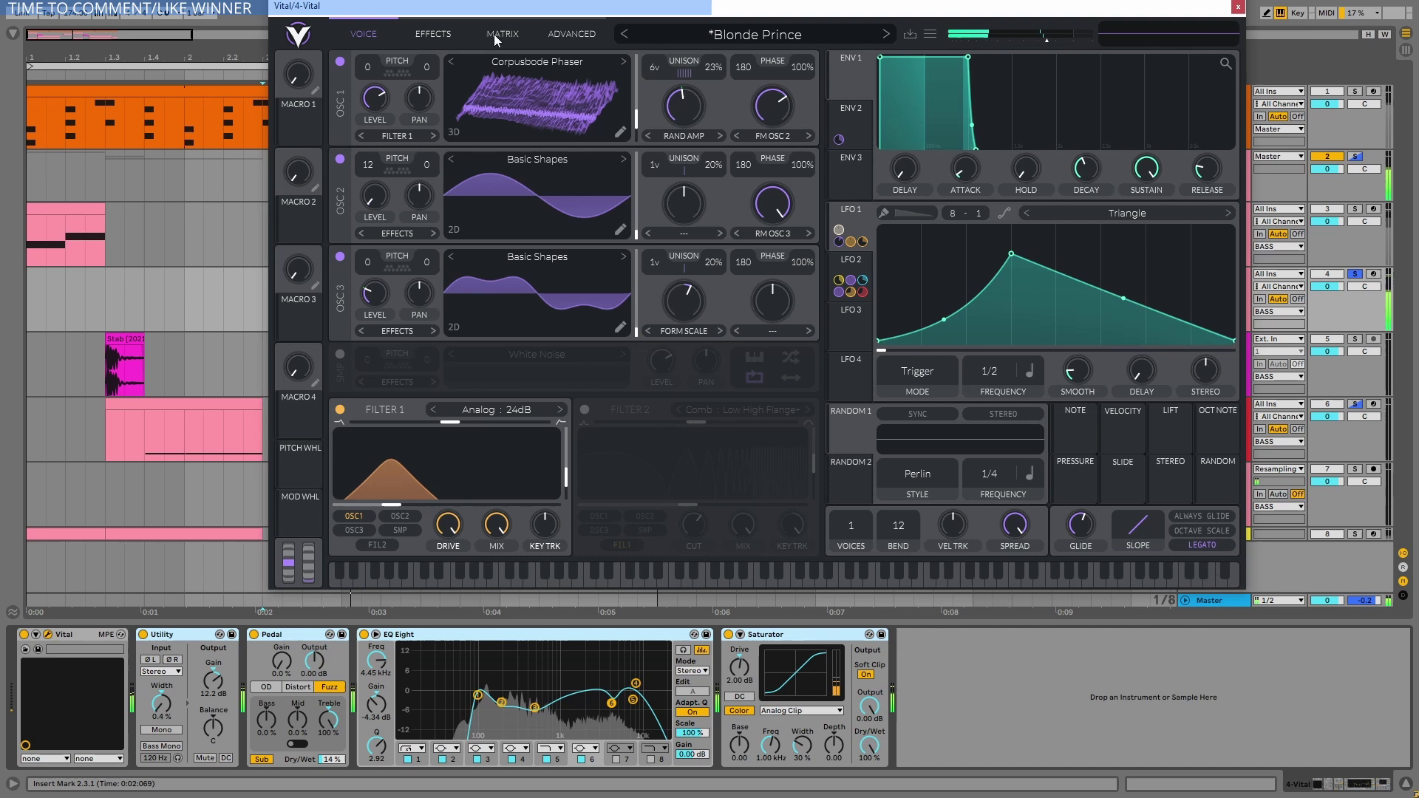
- Switch off Chorus, Phaser, Distortion, Filter, Flanger, EQ and Compressor on Vital's effects page
click(448, 33)
click(340, 62)
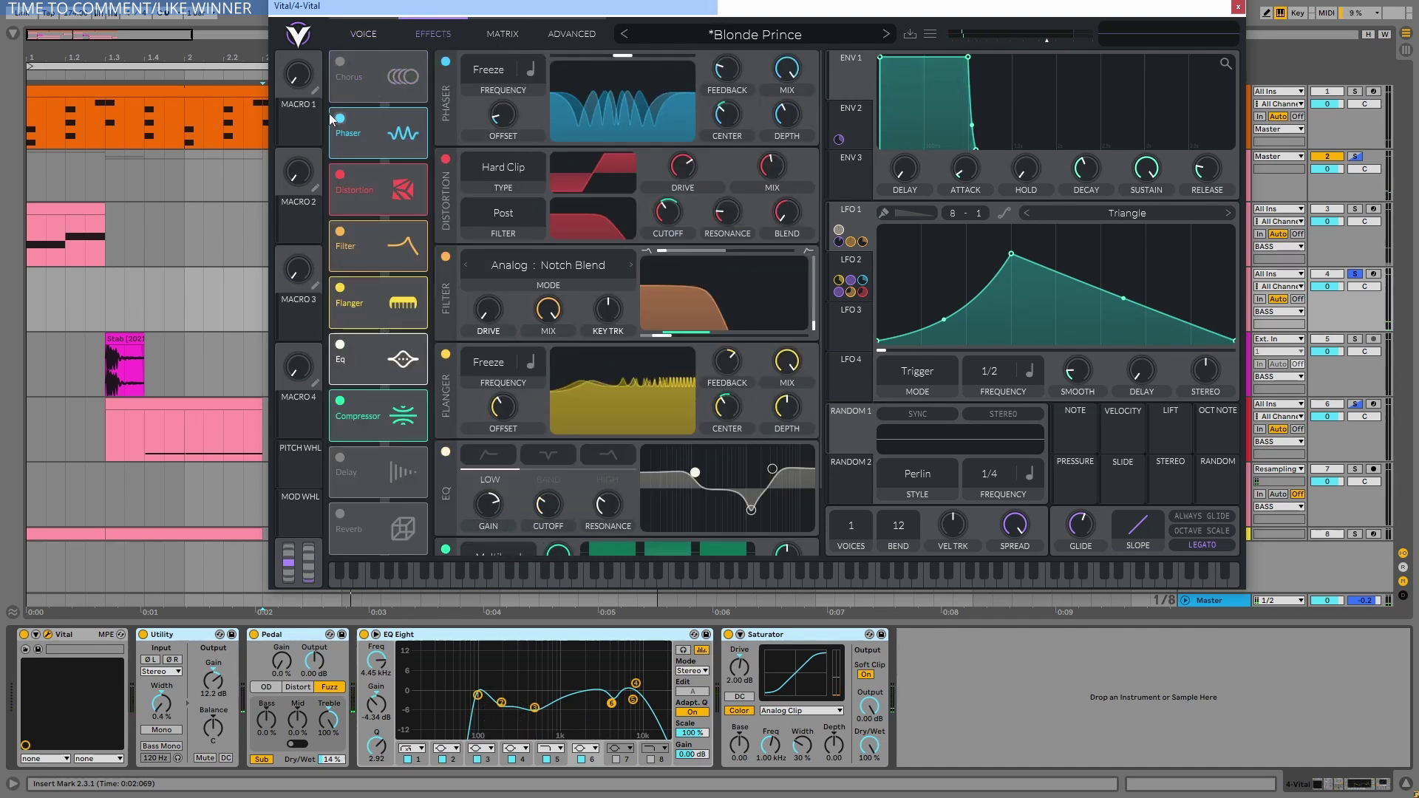
click(338, 118)
click(339, 175)
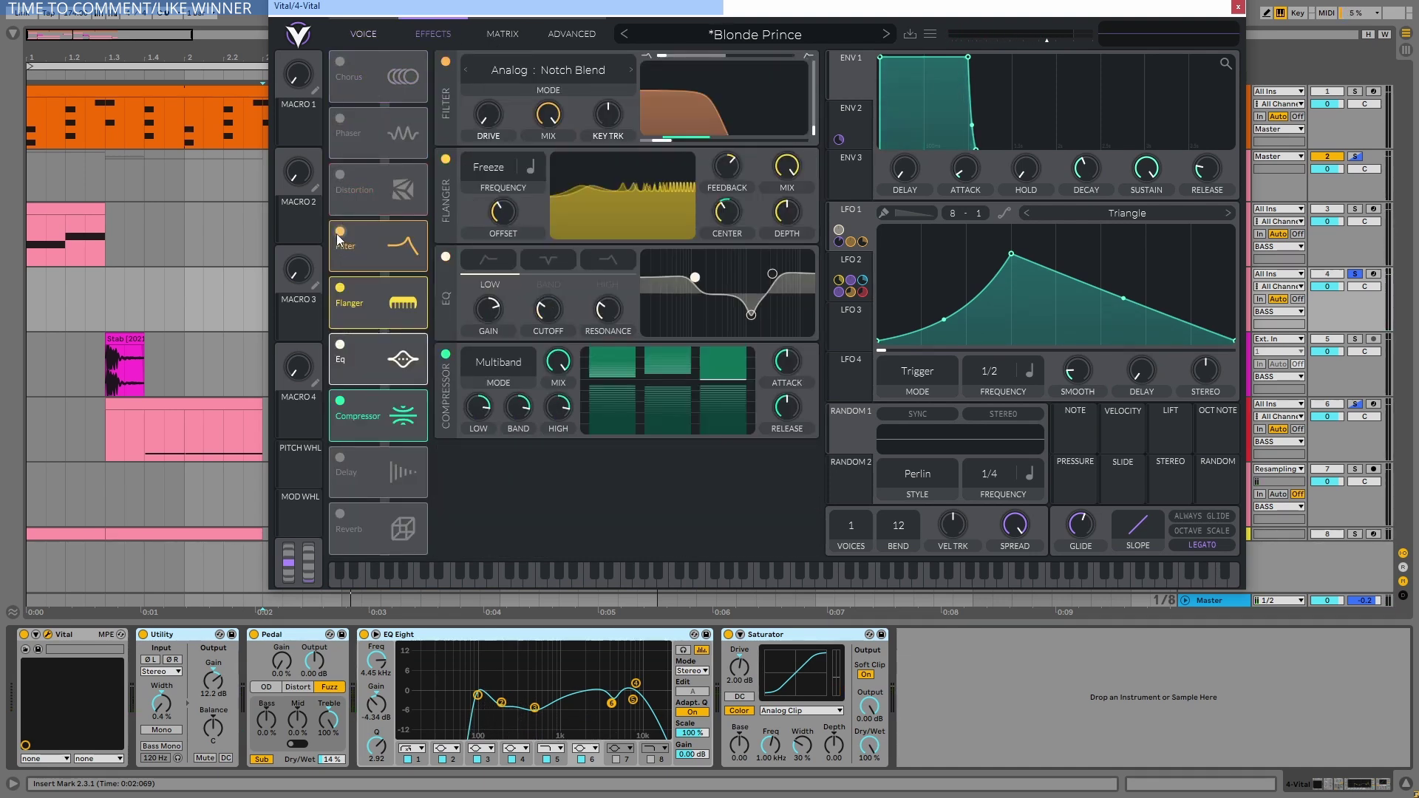
click(340, 232)
click(340, 288)
click(340, 344)
click(340, 401)
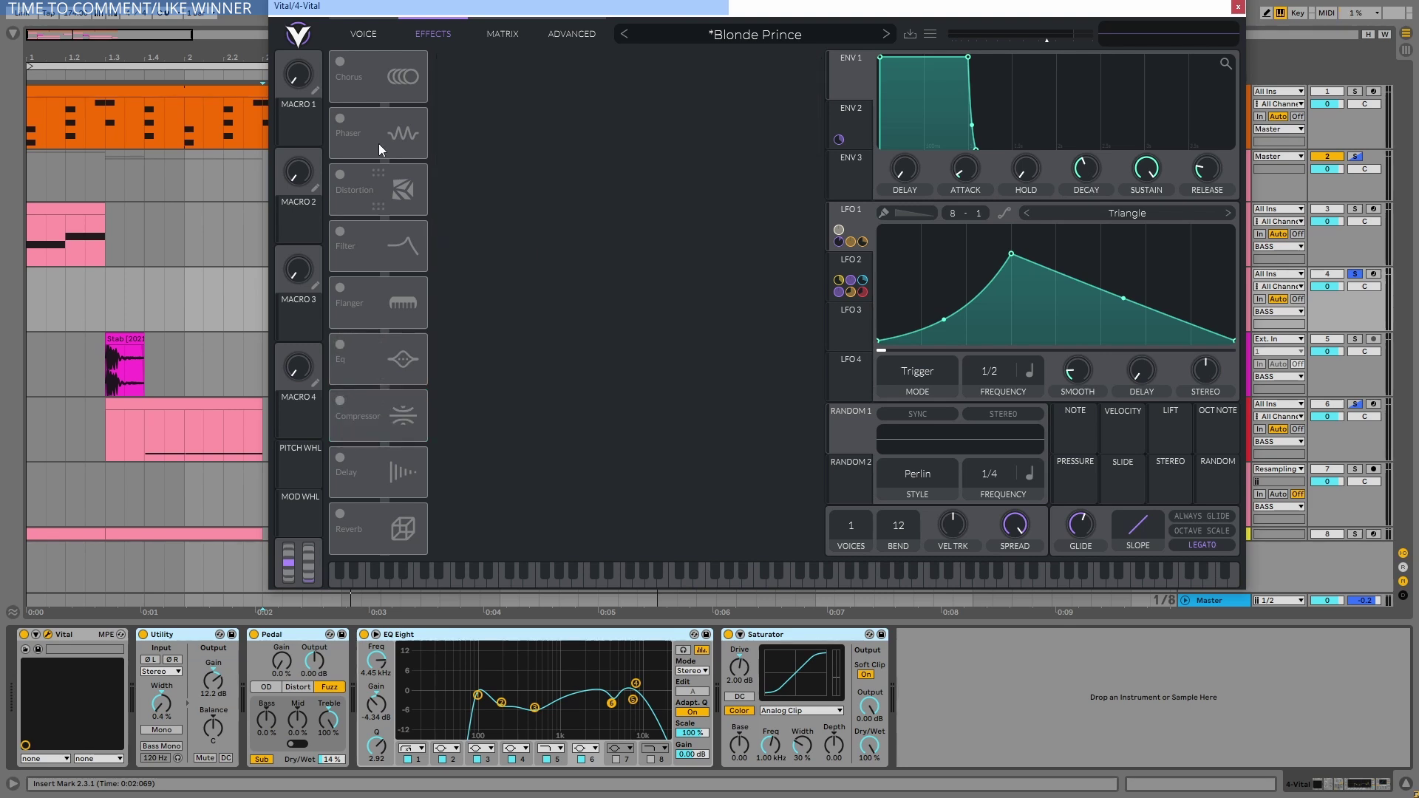
- Re-enable Chorus, Phaser, Distortion, Filter, Flanger, EQ and Compressor one by one
click(341, 62)
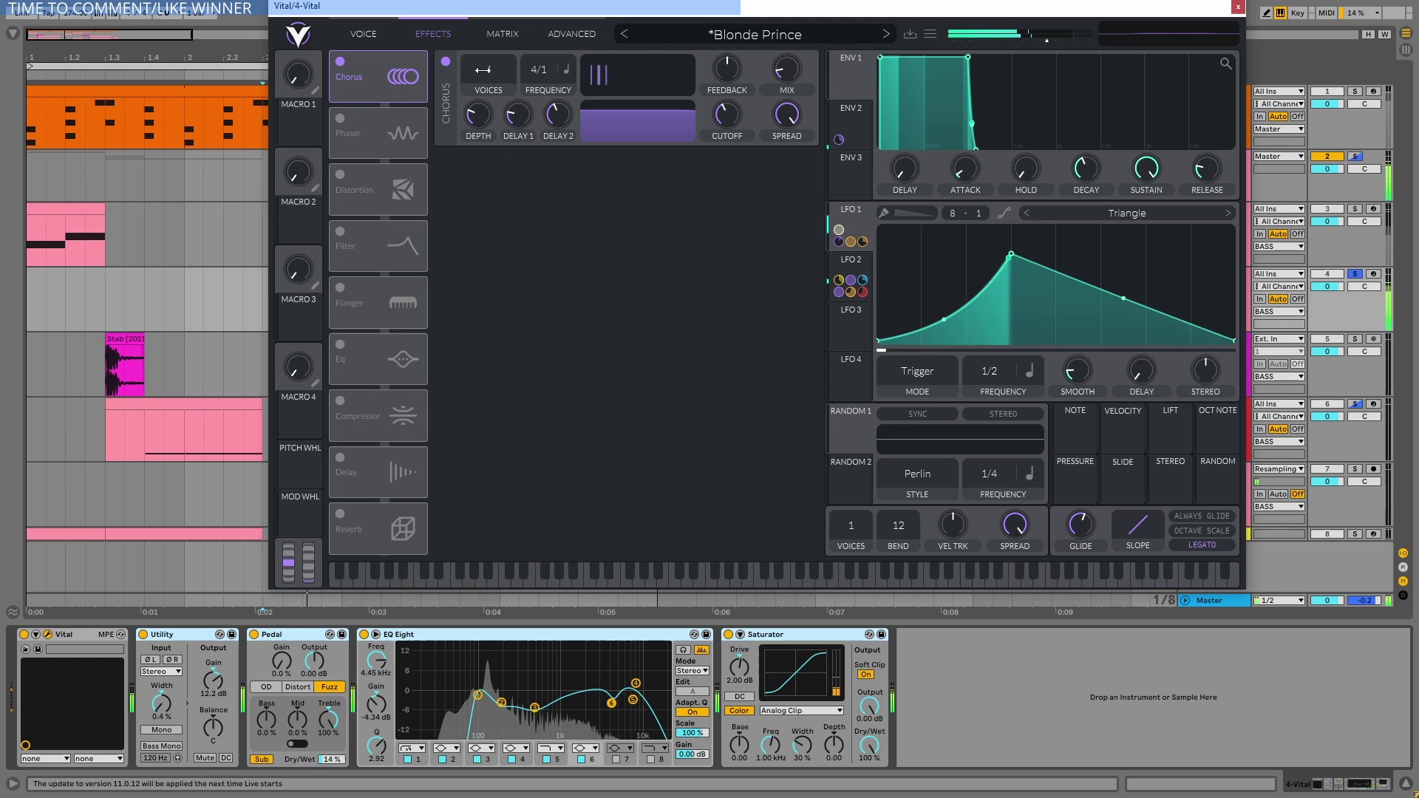
click(340, 119)
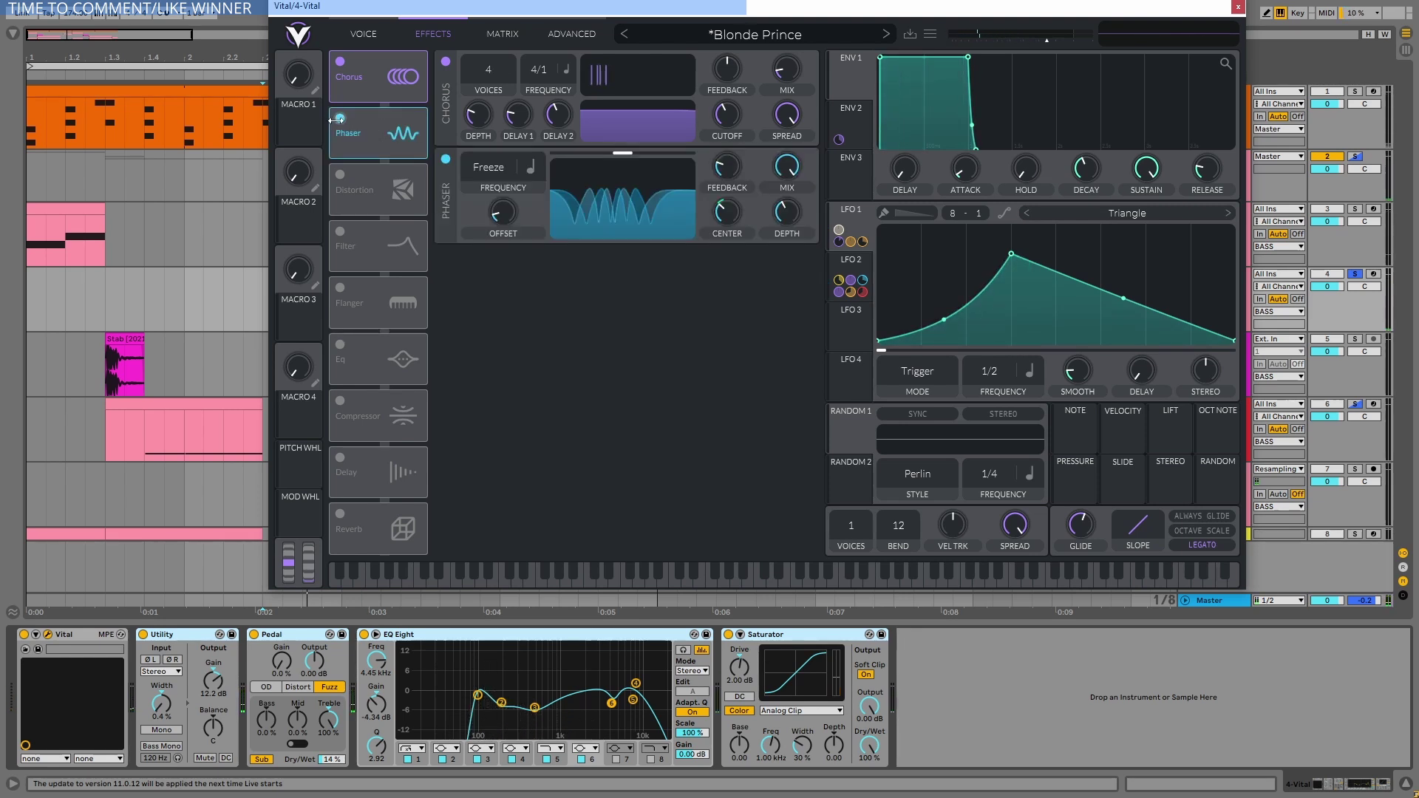
click(341, 174)
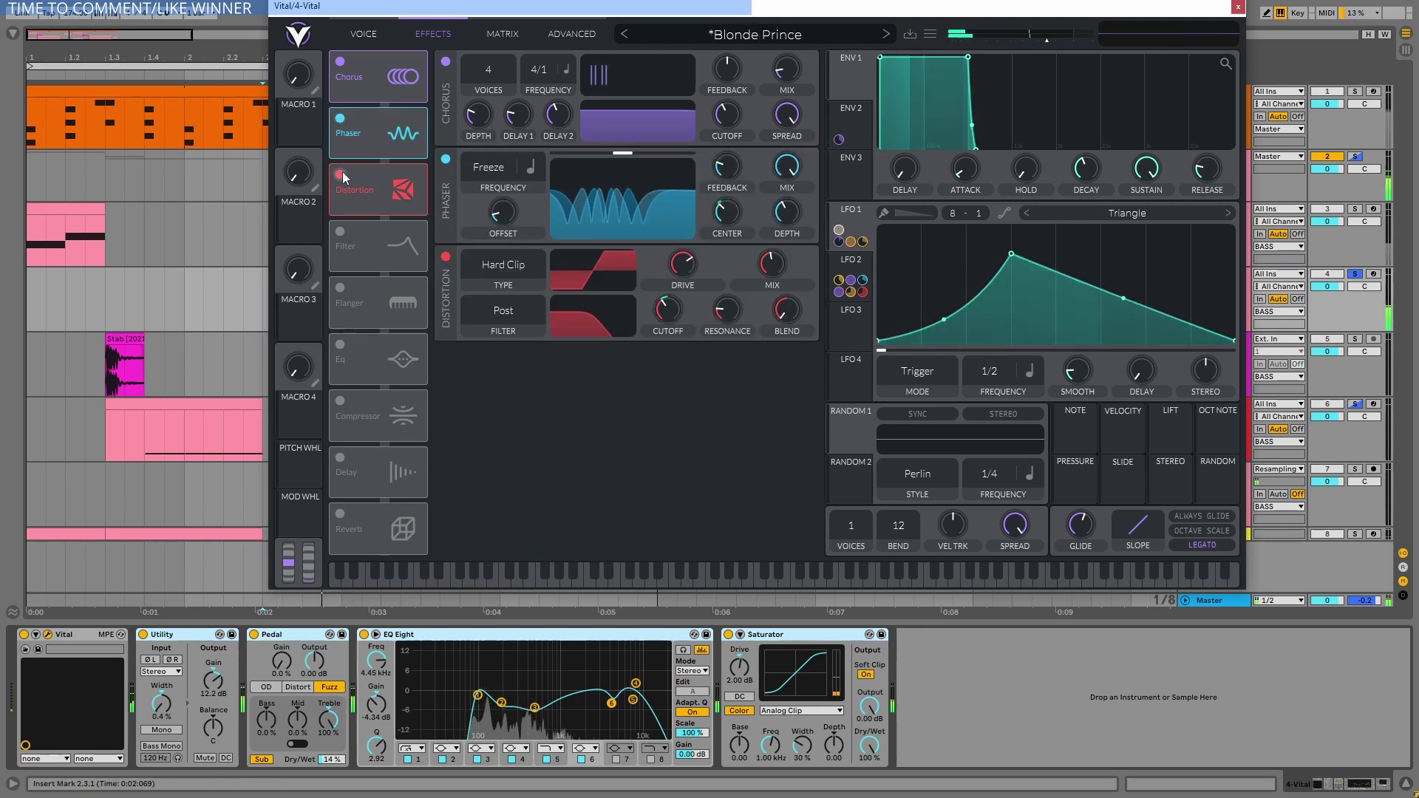
click(340, 231)
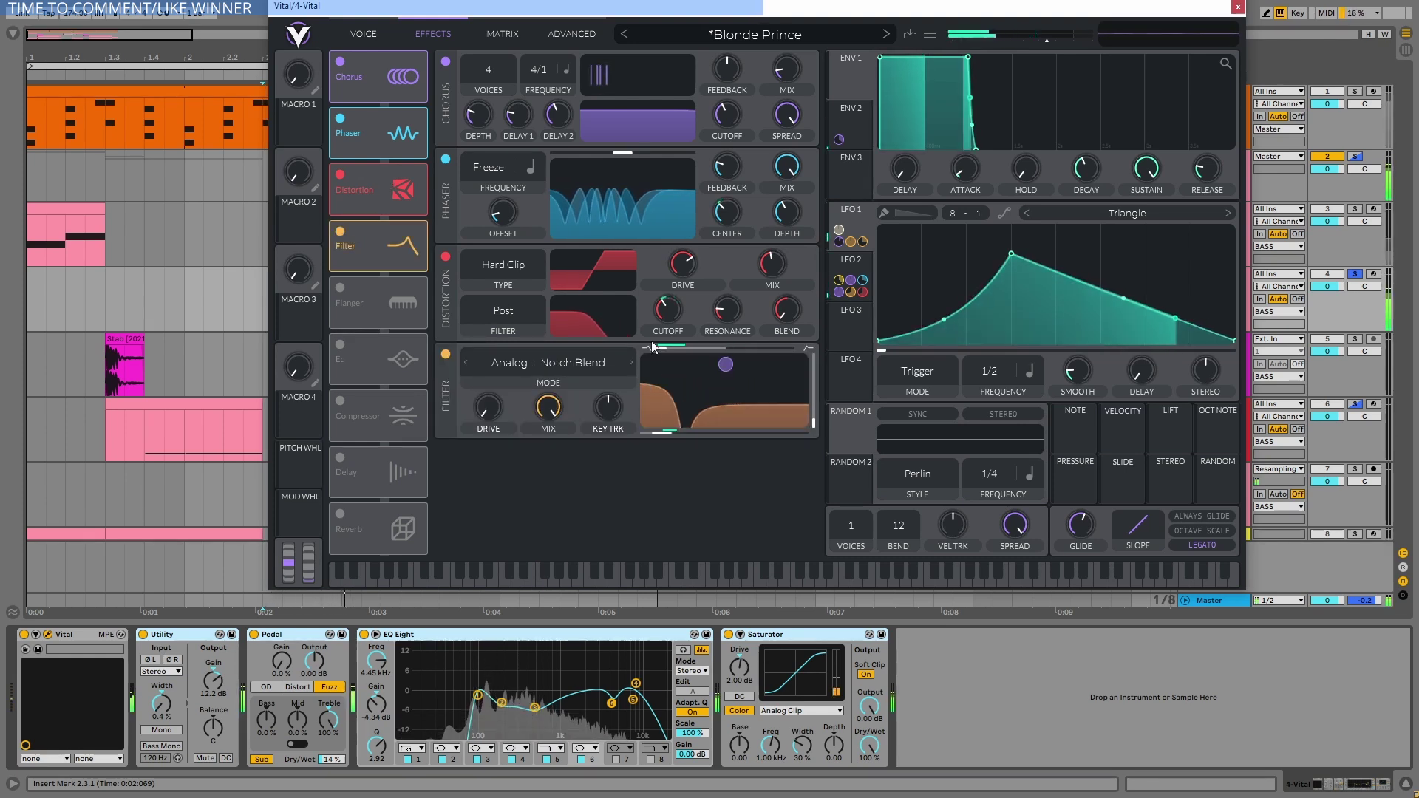
click(337, 287)
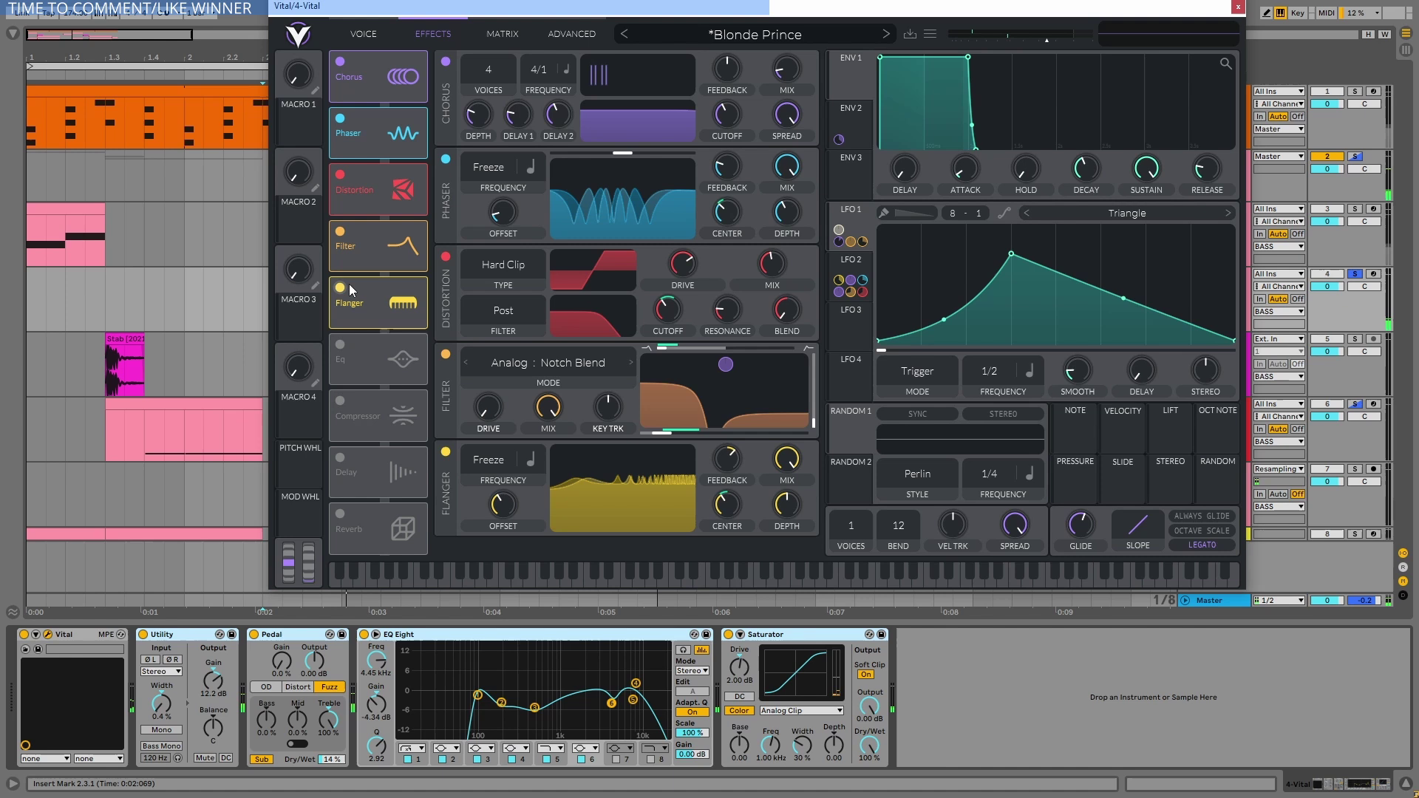
click(341, 345)
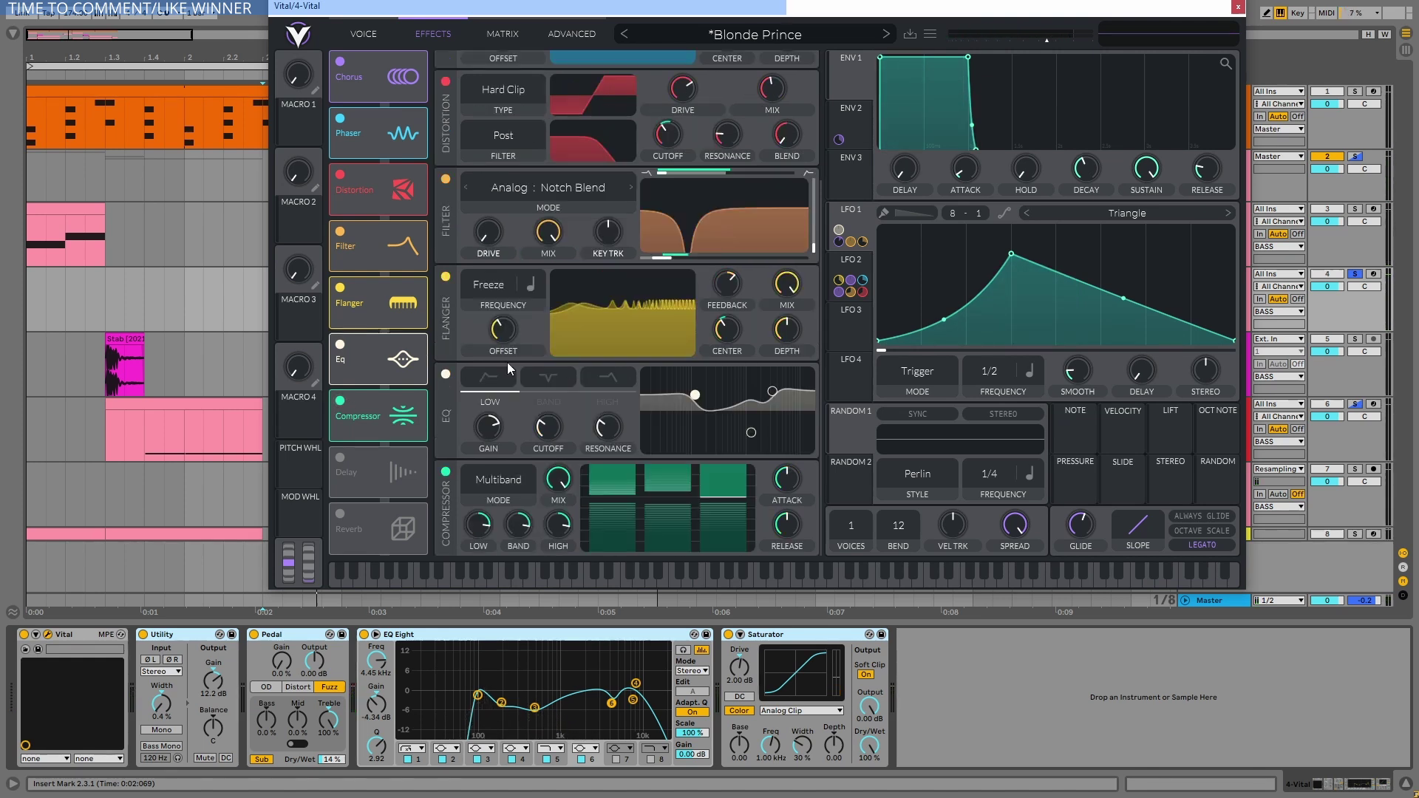
click(344, 402)
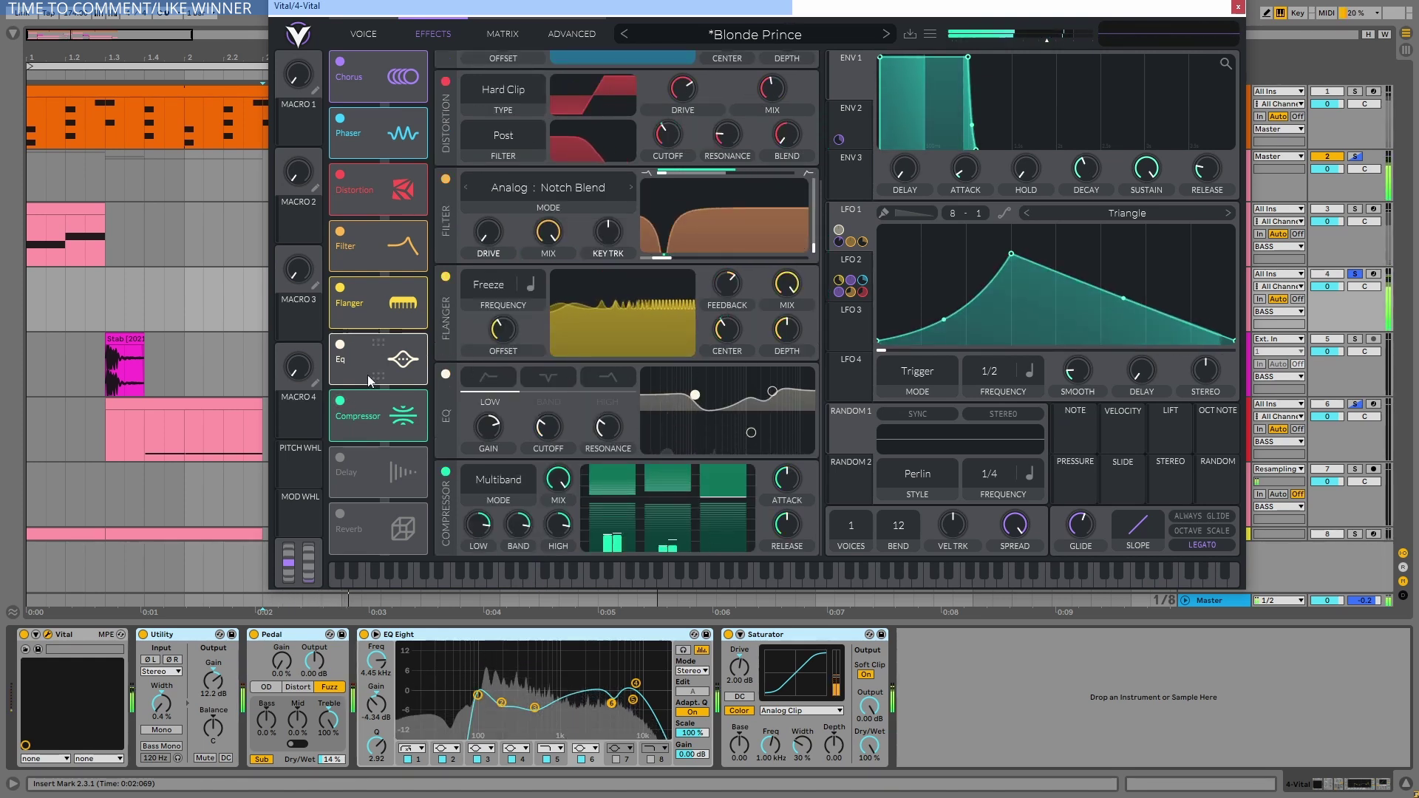
- Compare the Compressor bypassed and on, then check the LFO 1 and LFO 2 shapes
click(337, 402)
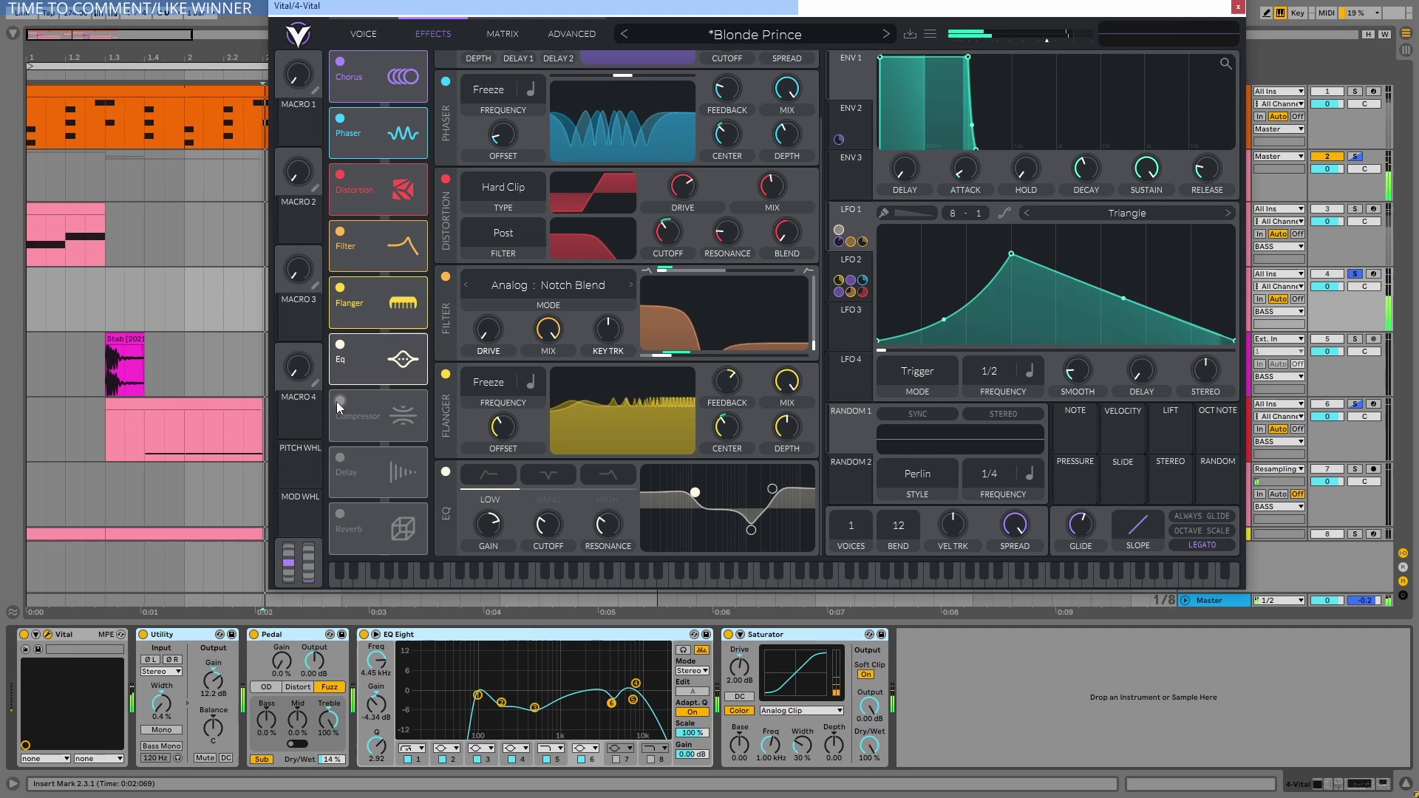
click(338, 401)
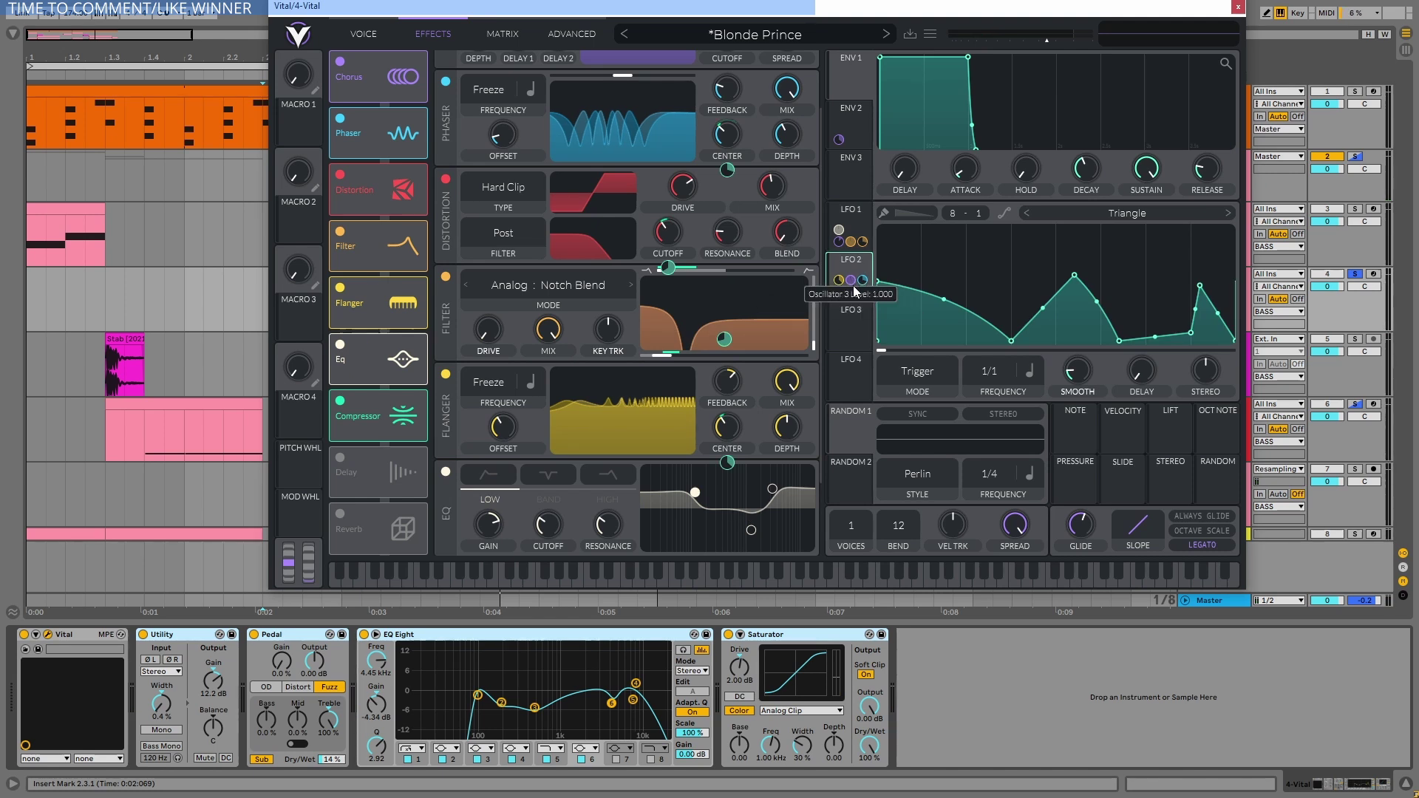
click(853, 231)
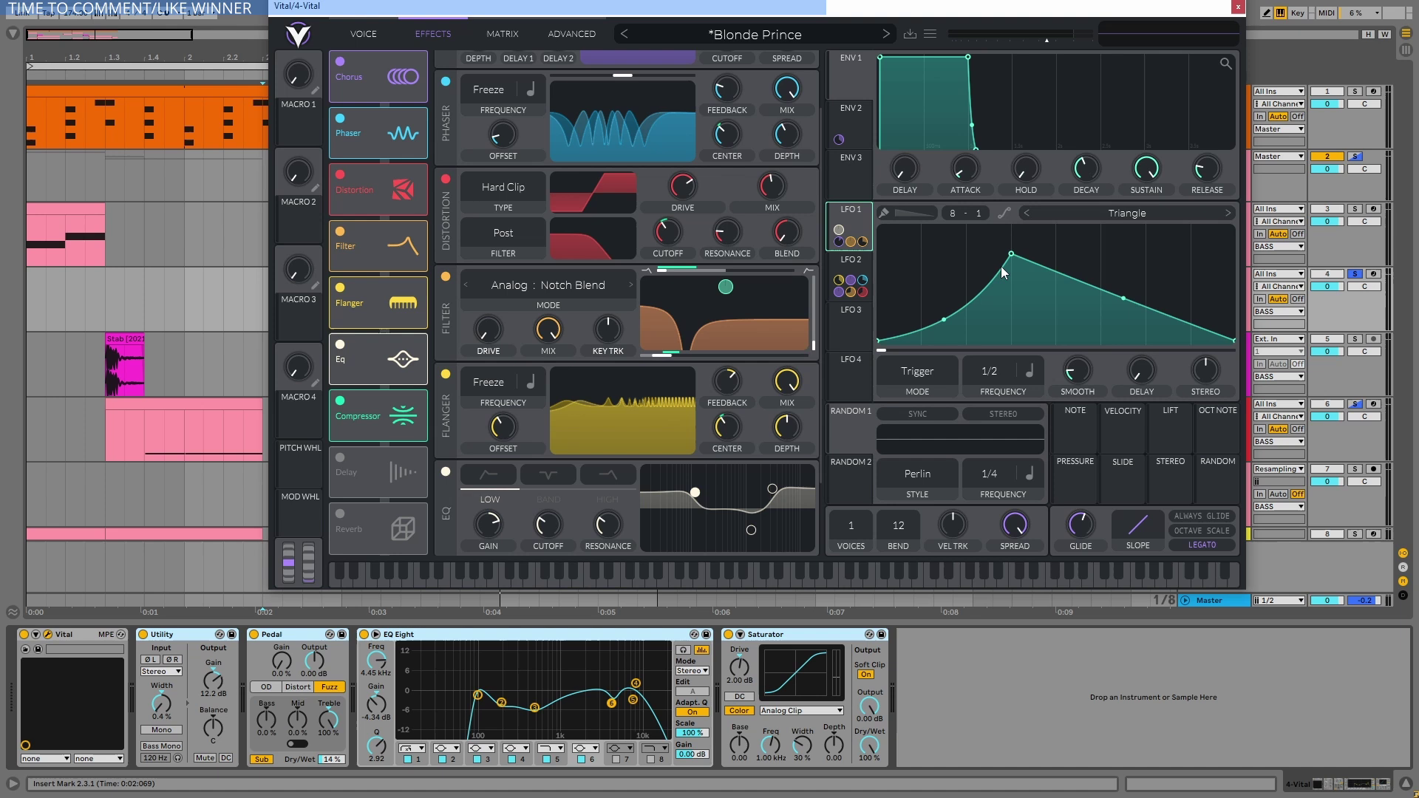
click(851, 279)
- Close the Vital window, solo the Stab track and briefly play it
click(1236, 7)
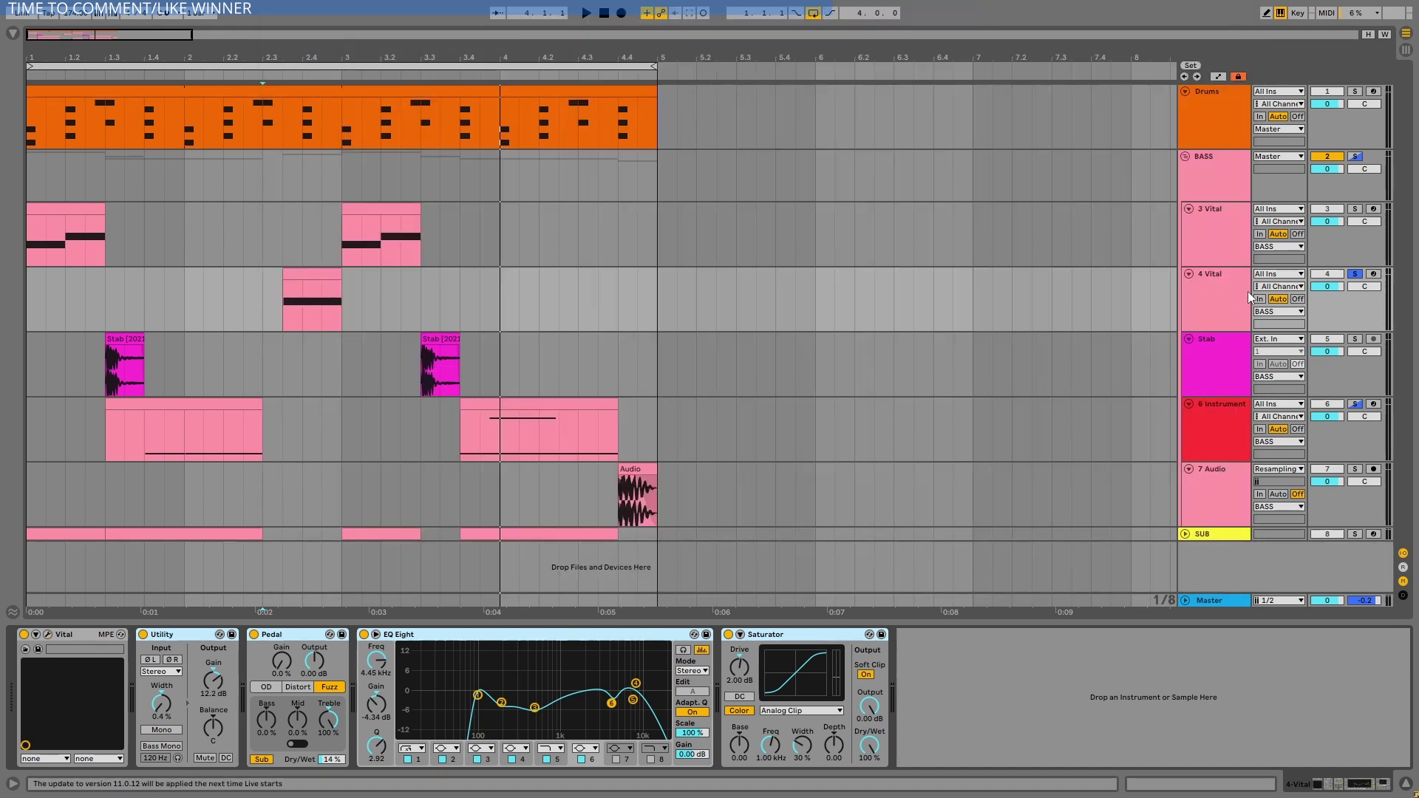
click(1354, 338)
click(439, 337)
key(space)
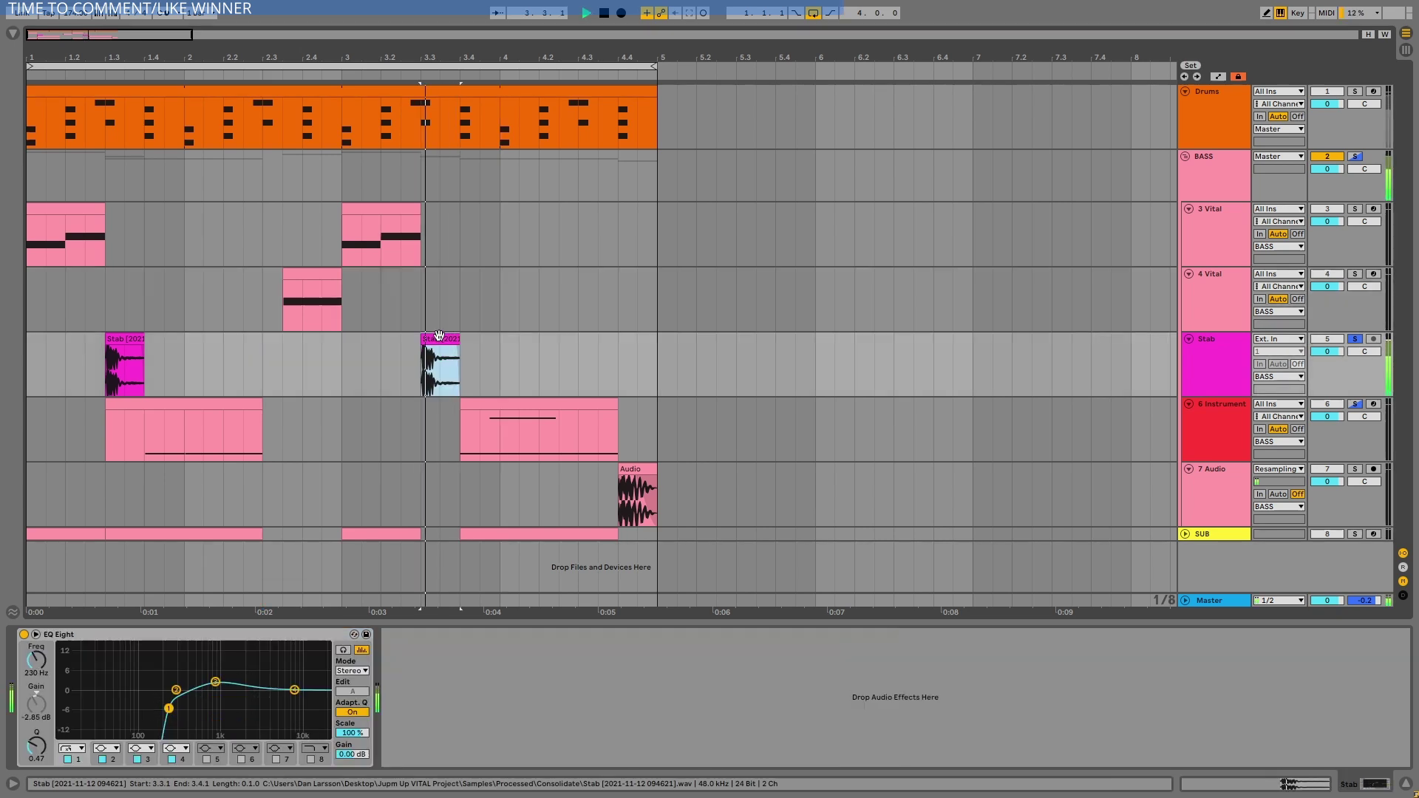
key(space)
- Solo the 6 Instrument track and play its bass, then from bar 3.4.1
click(170, 402)
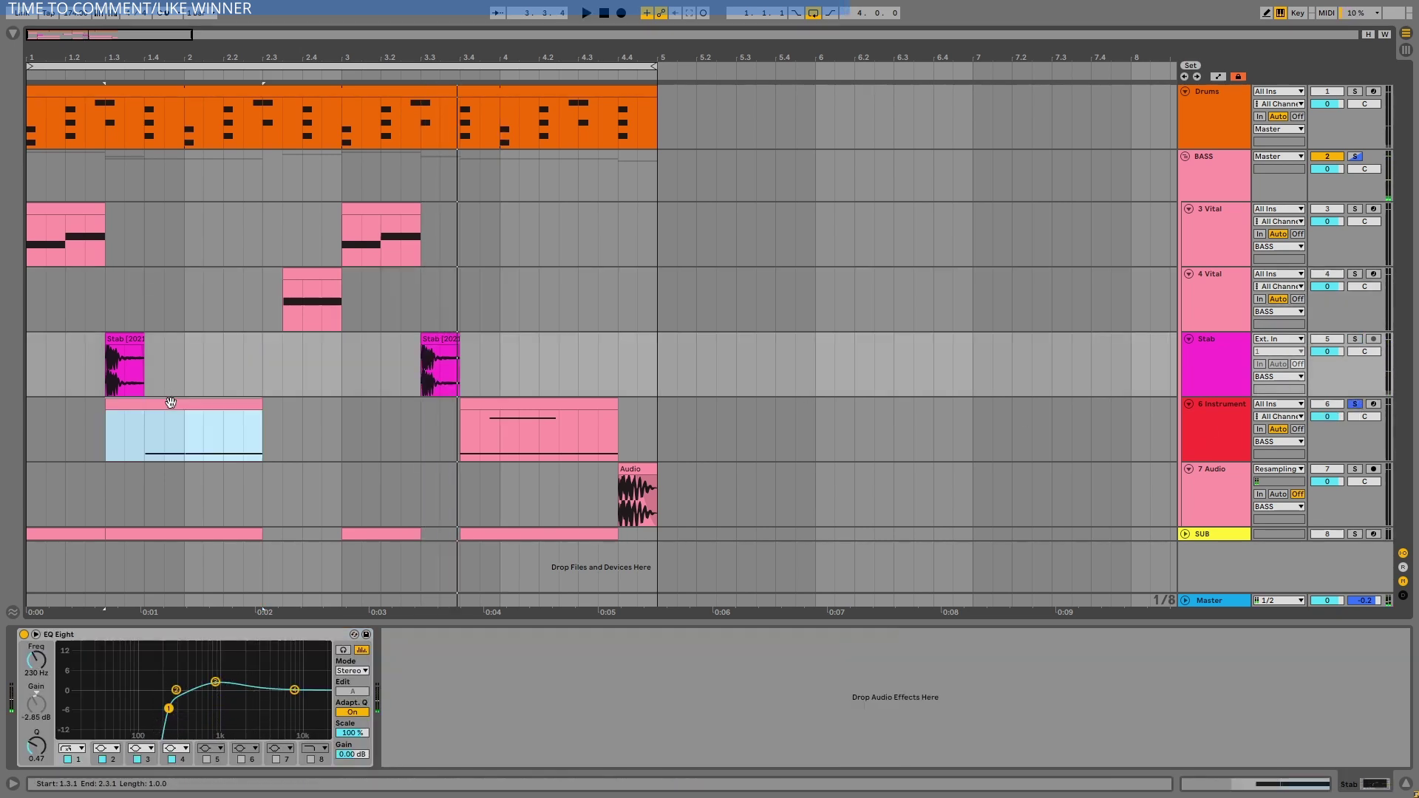
click(1215, 410)
key(space)
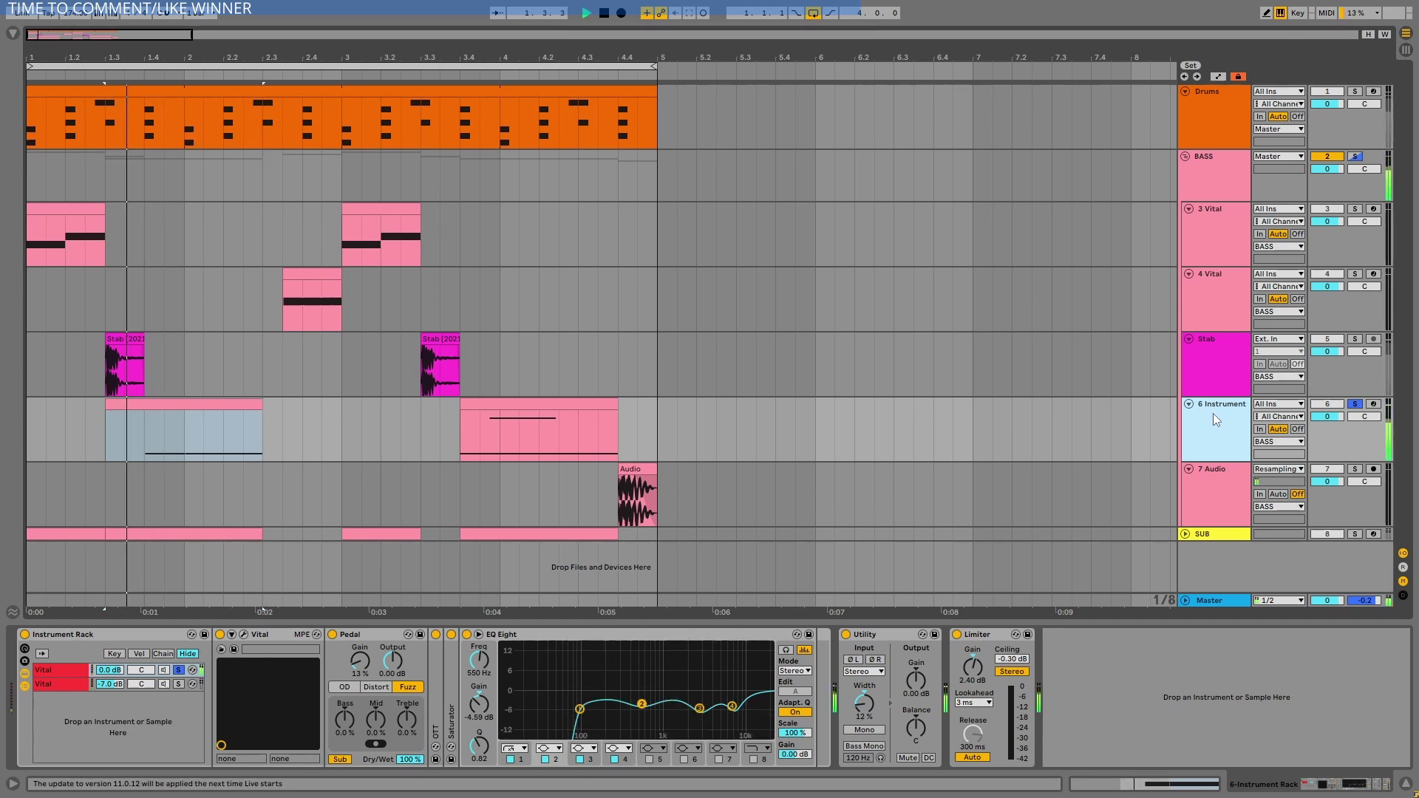
key(space)
click(465, 428)
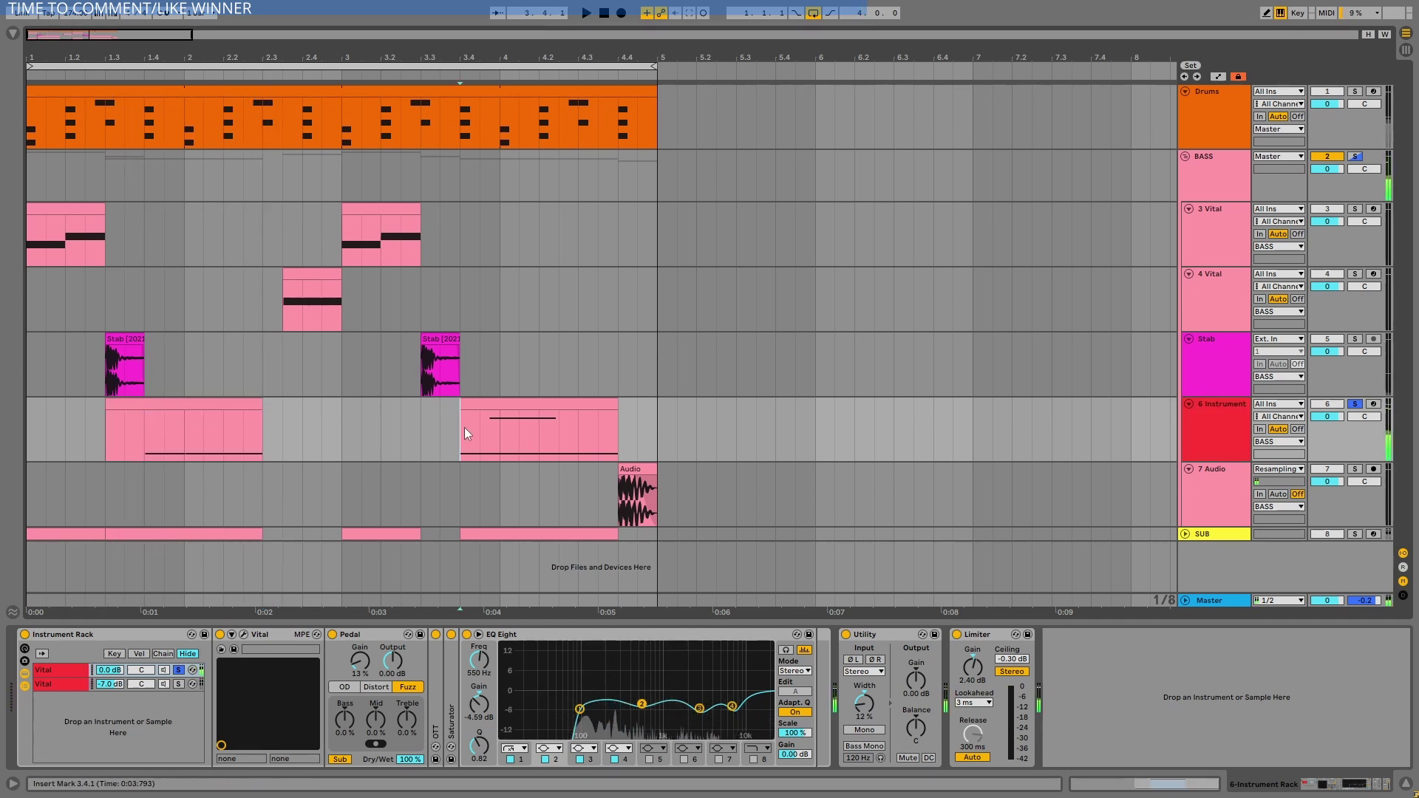
key(space)
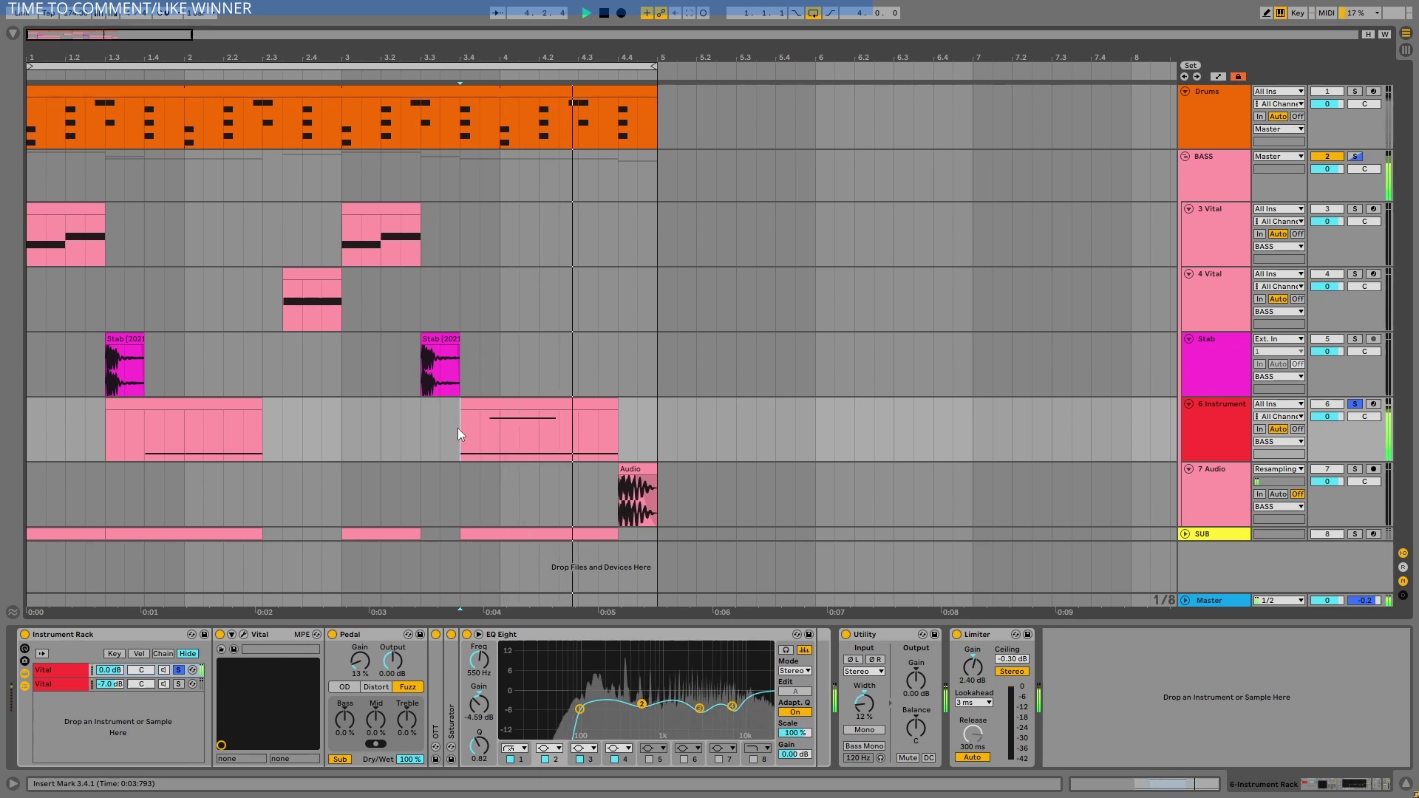
- Collapse EQ Eight and Pedal, set the start point near bar 1.3.4, and re-expand Pedal
double_click(587, 637)
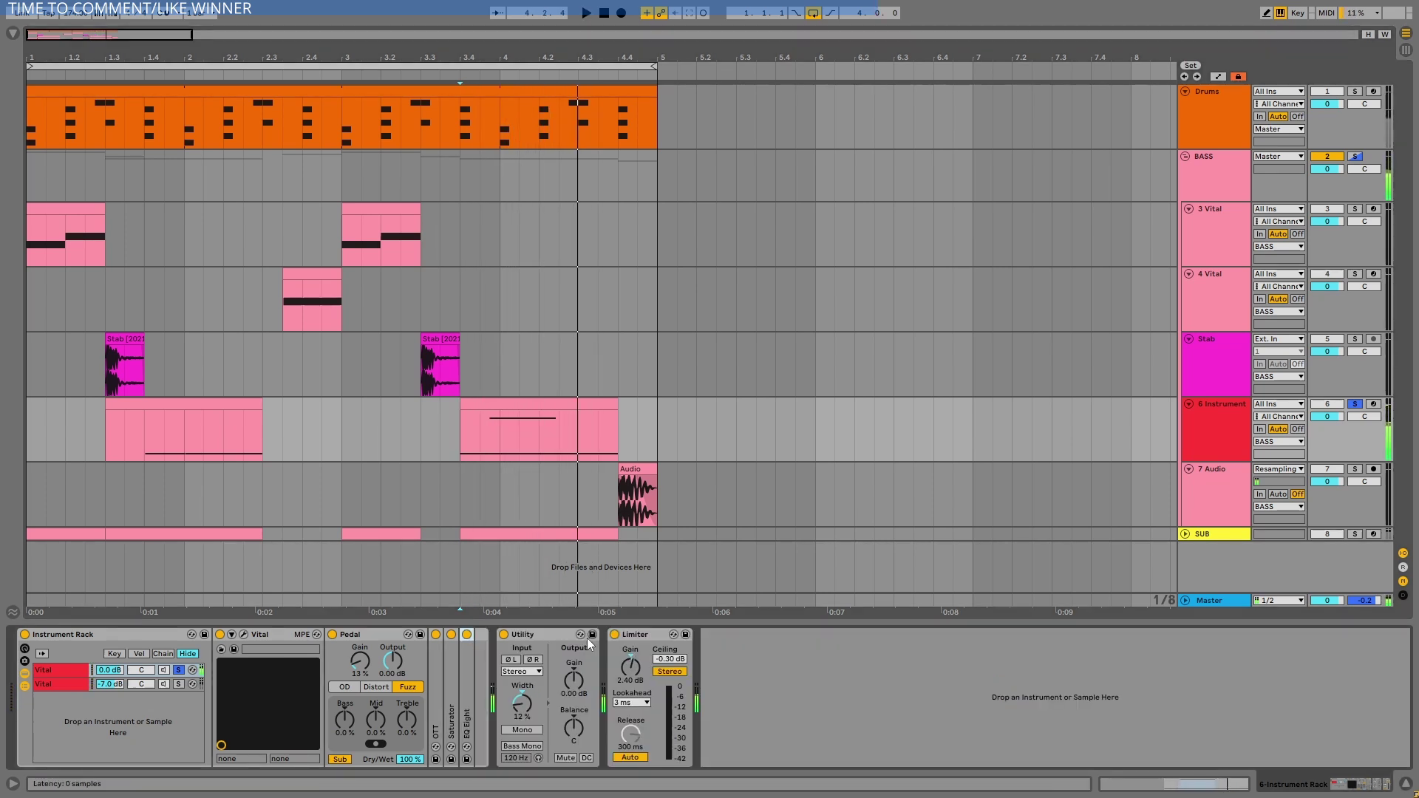
double_click(385, 637)
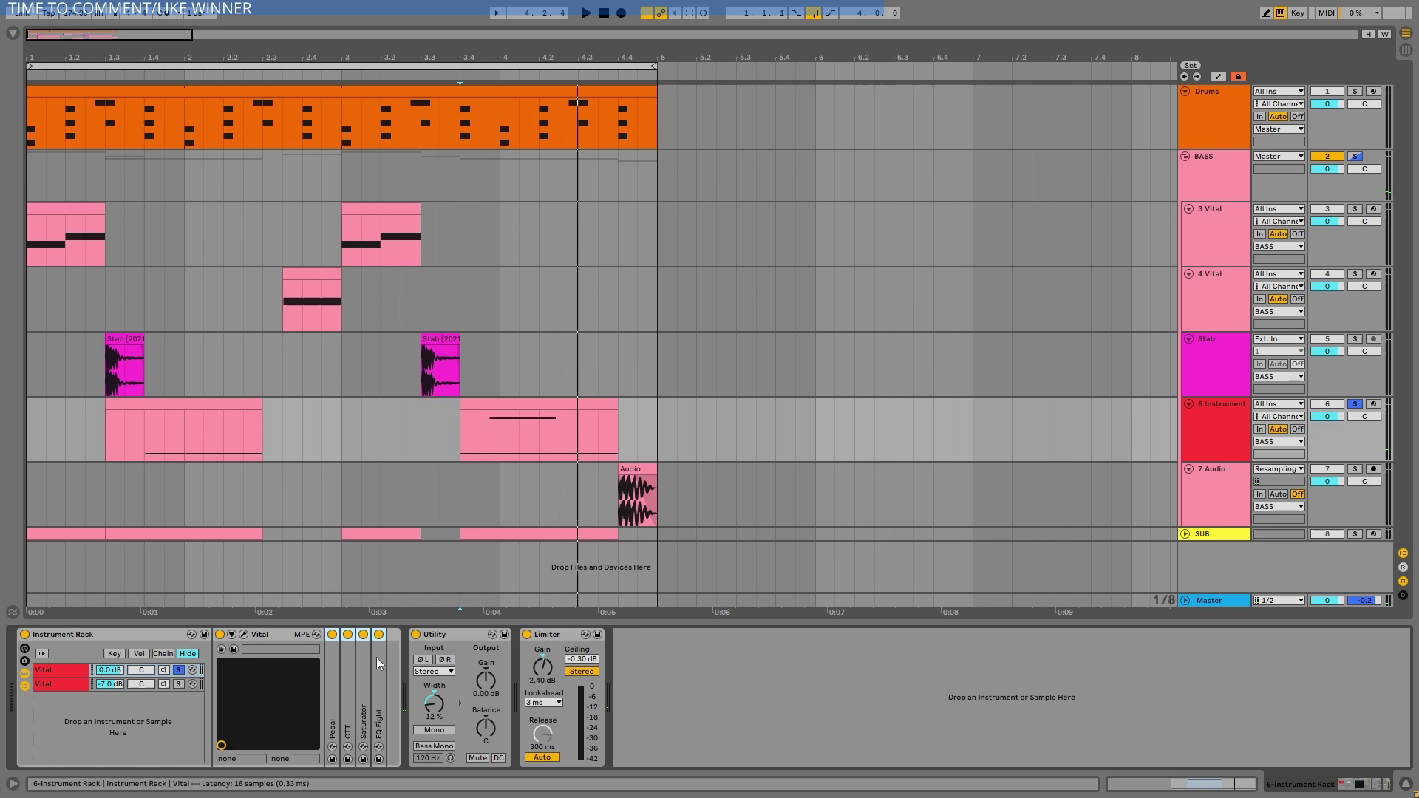
key(space)
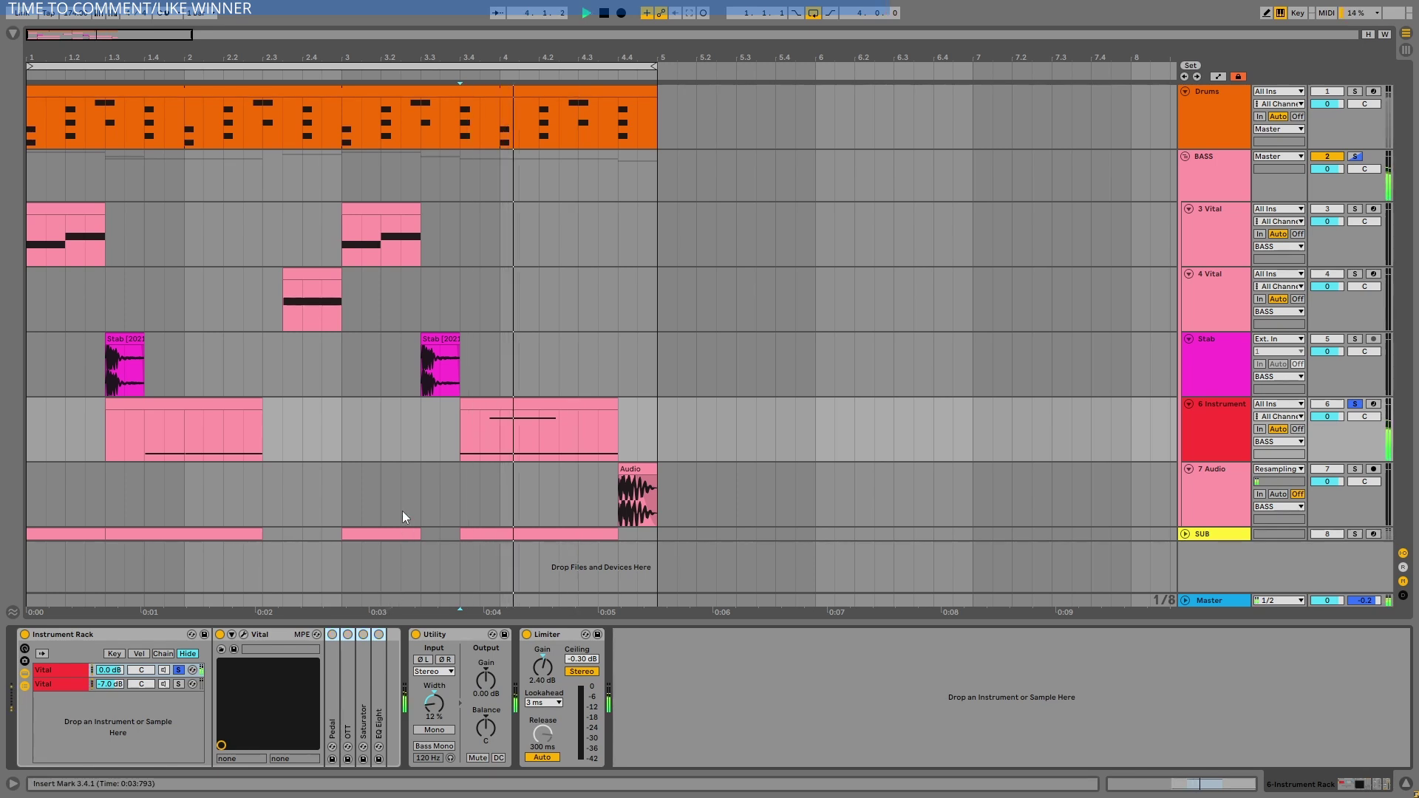
click(150, 437)
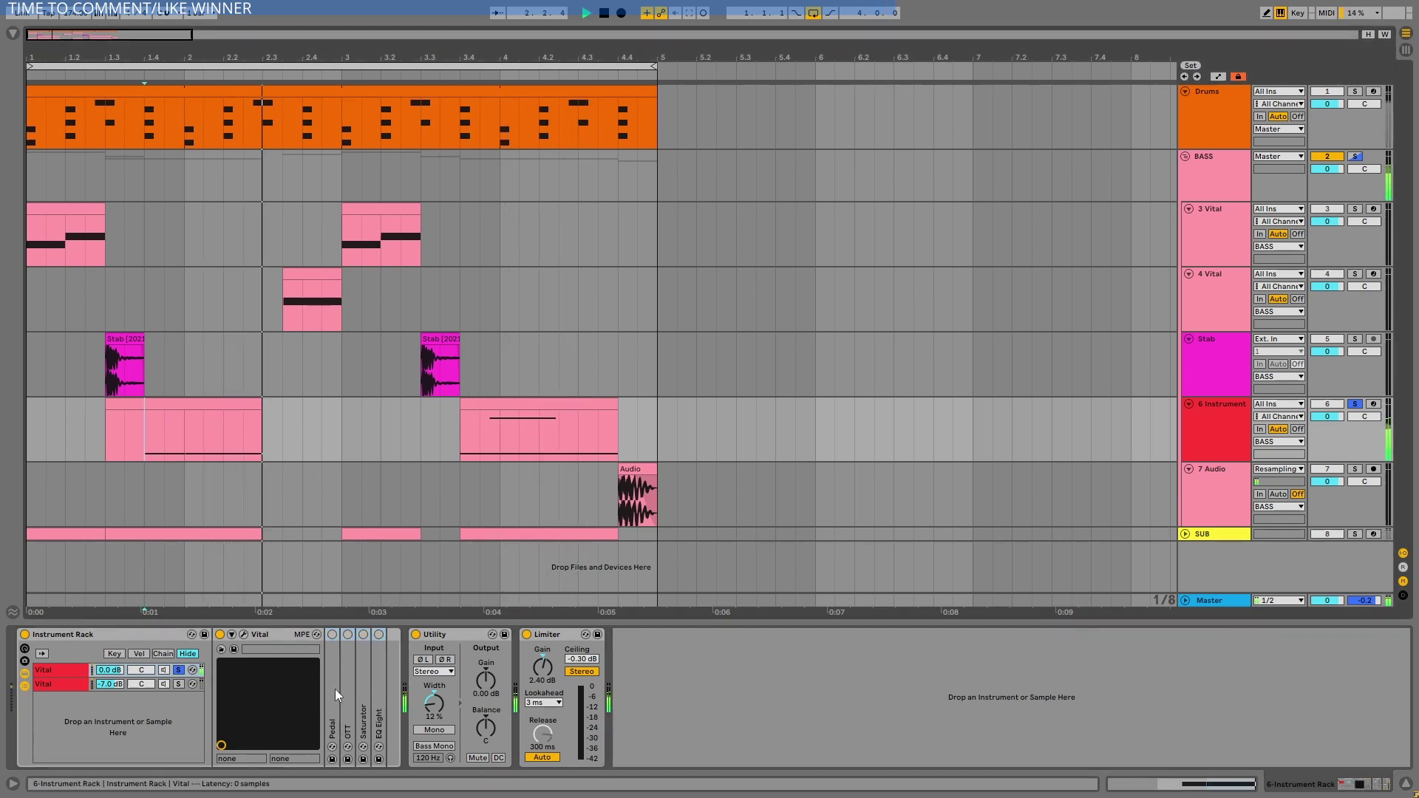
key(space)
click(339, 646)
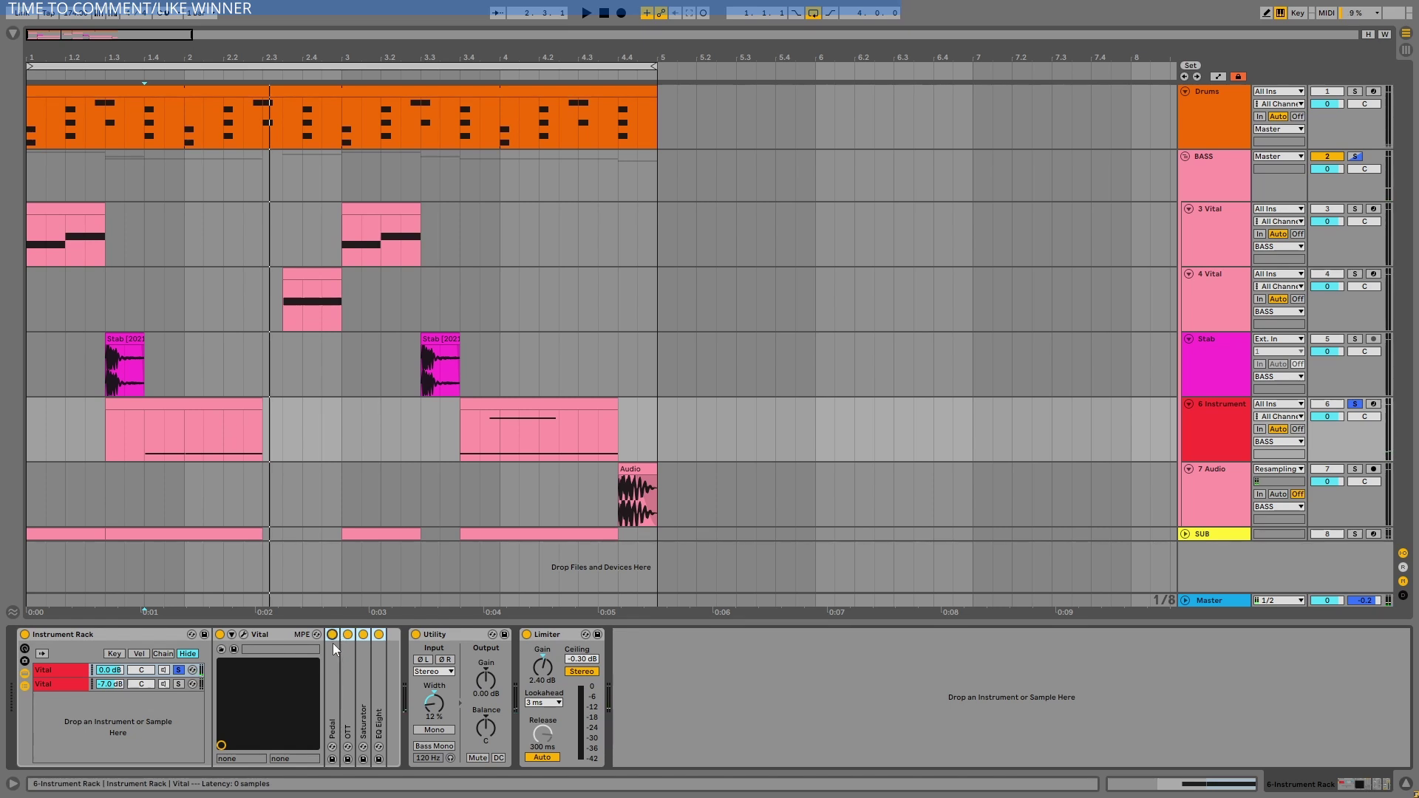
double_click(331, 656)
key(space)
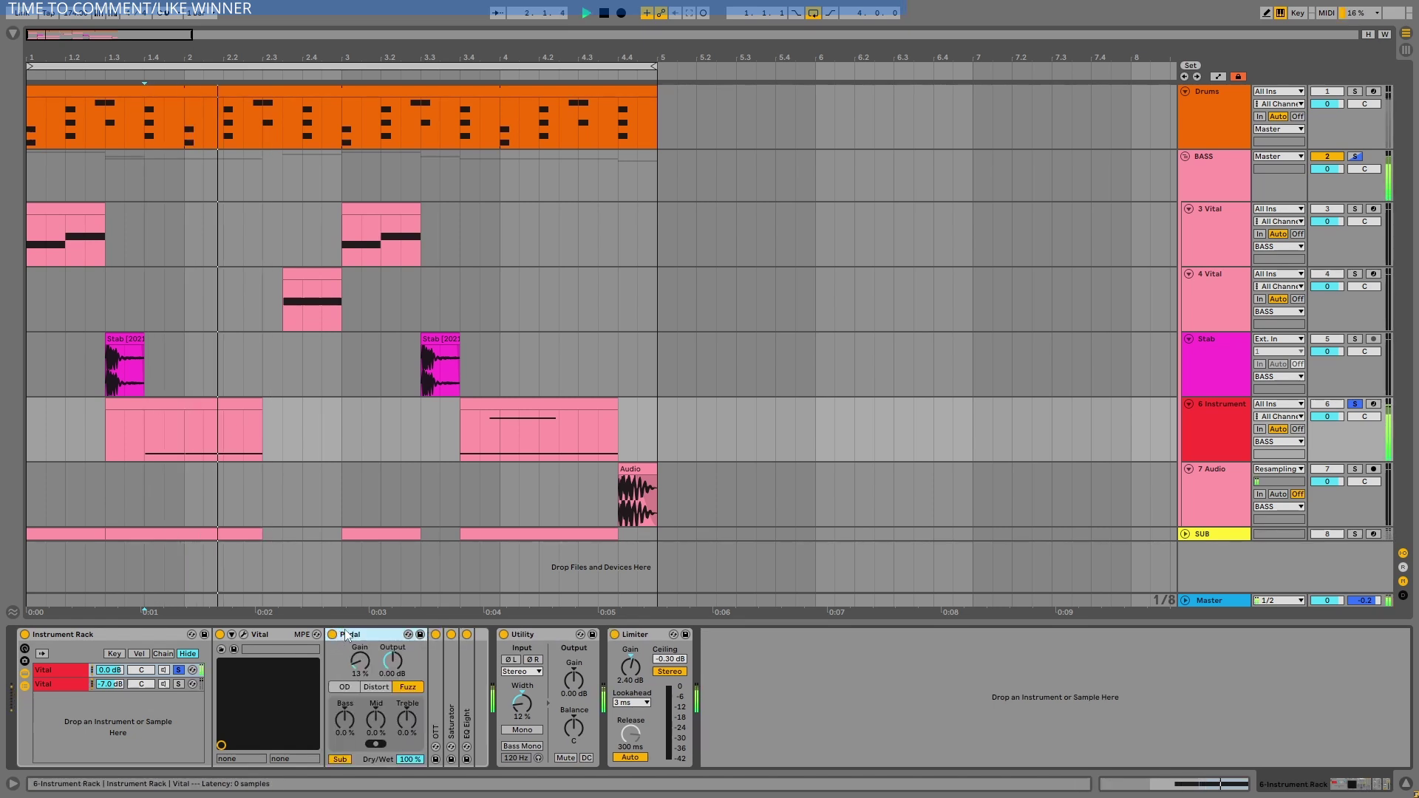
- Expand the OTT compressor and Saturator devices and replay the loop from the start point
double_click(434, 674)
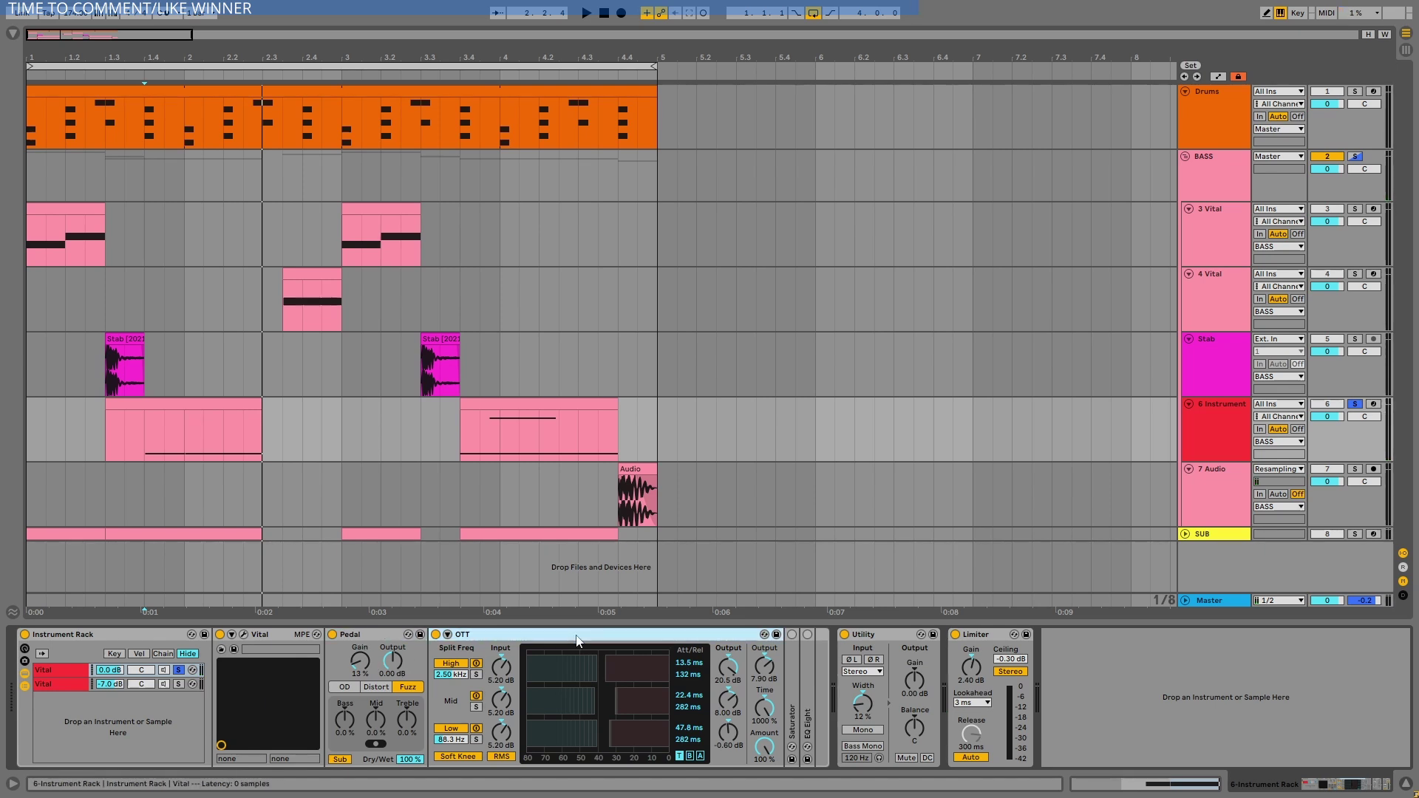
key(space)
key(space)
key(space)
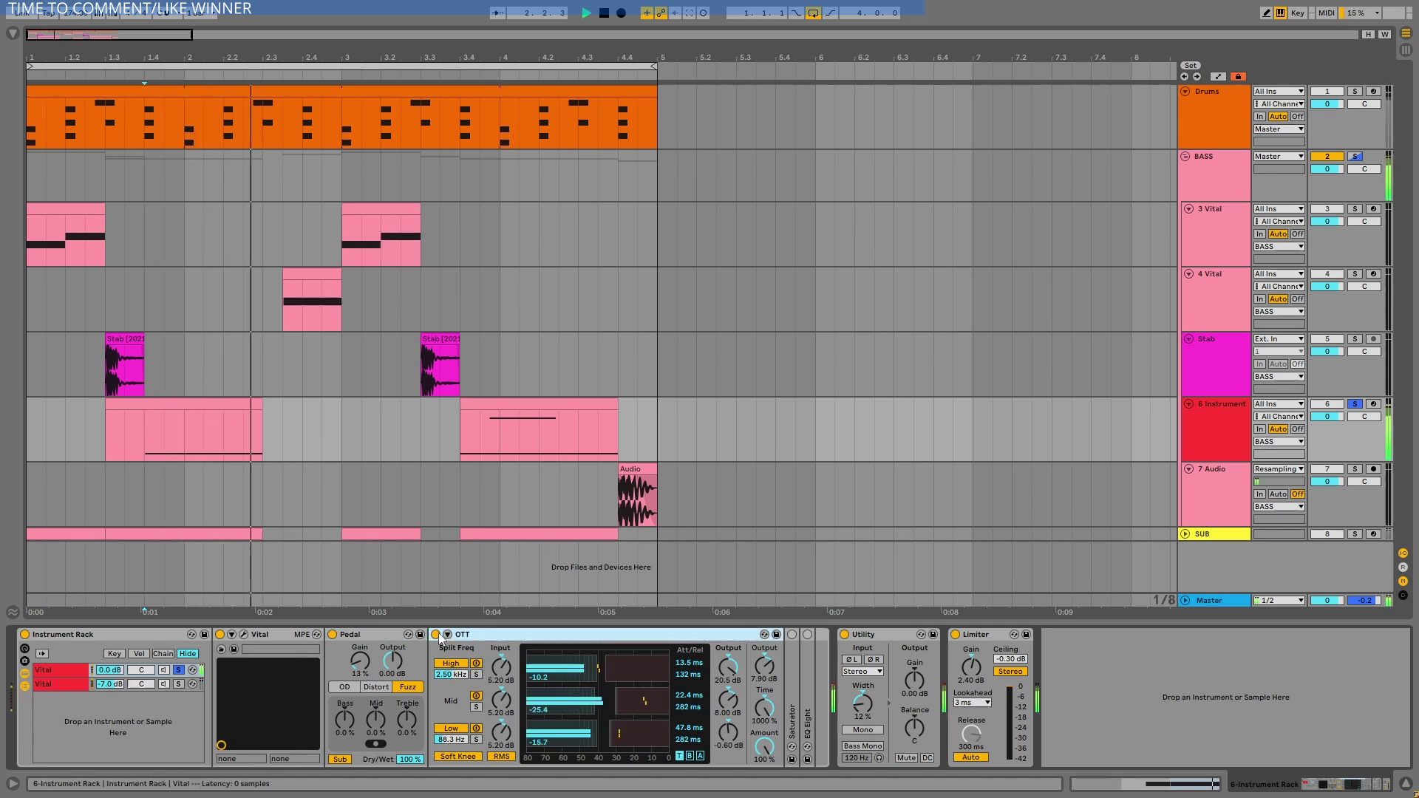
key(space)
key(space)
key(space)
key(space)
key(space)
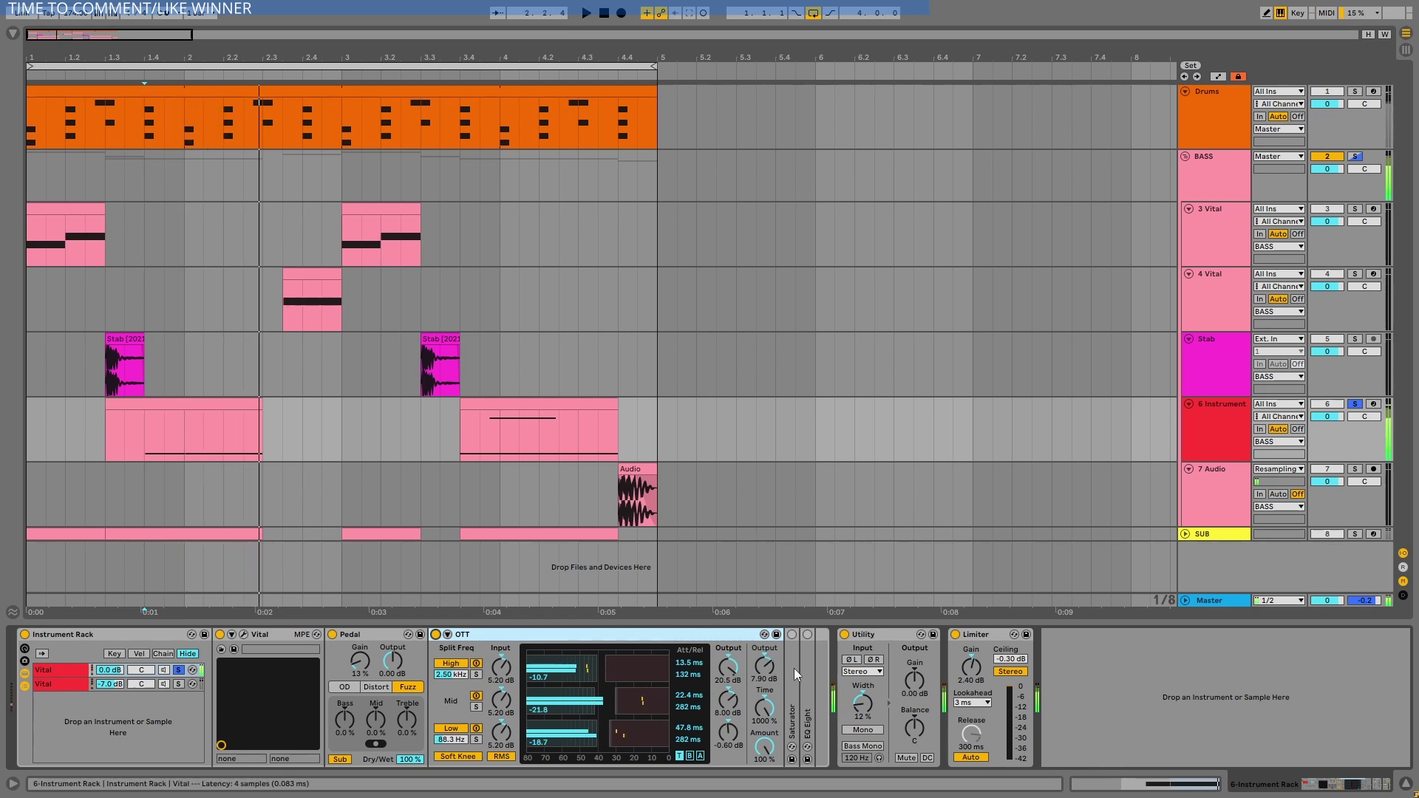
double_click(792, 721)
key(space)
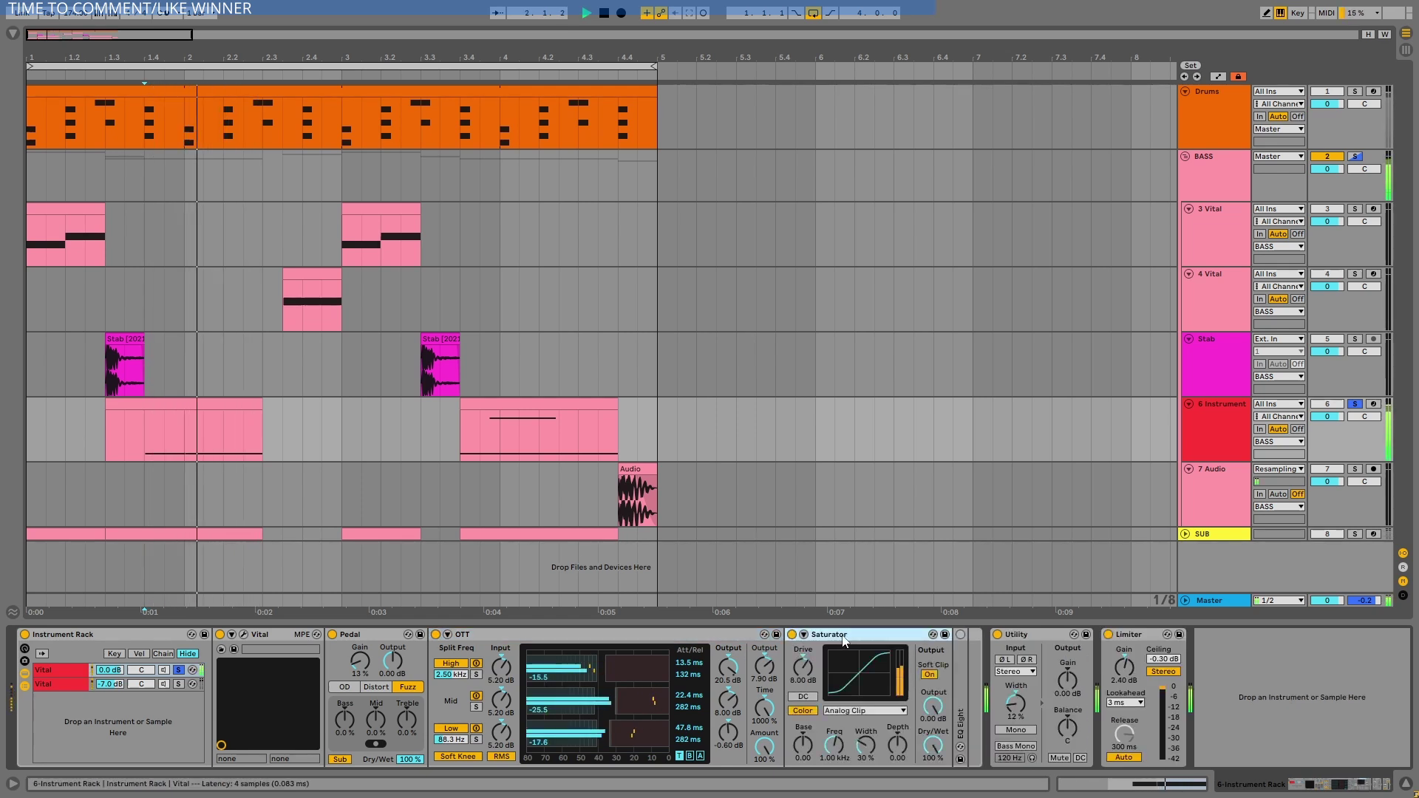
key(space)
key(space)
- Unfold EQ Eight and A/B its curve by bypassing and re-enabling it during playback
click(964, 656)
double_click(964, 656)
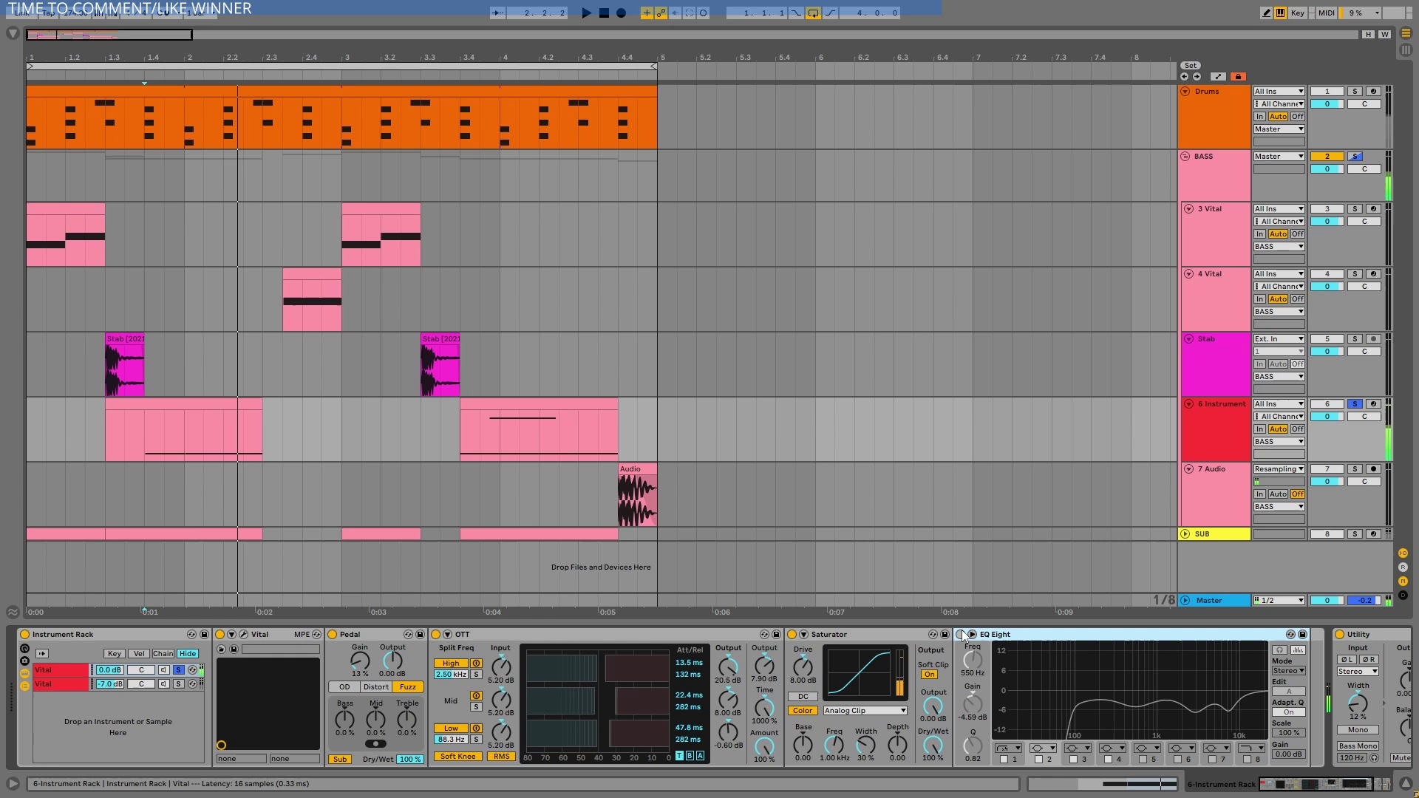
drag(1314, 794, 1367, 791)
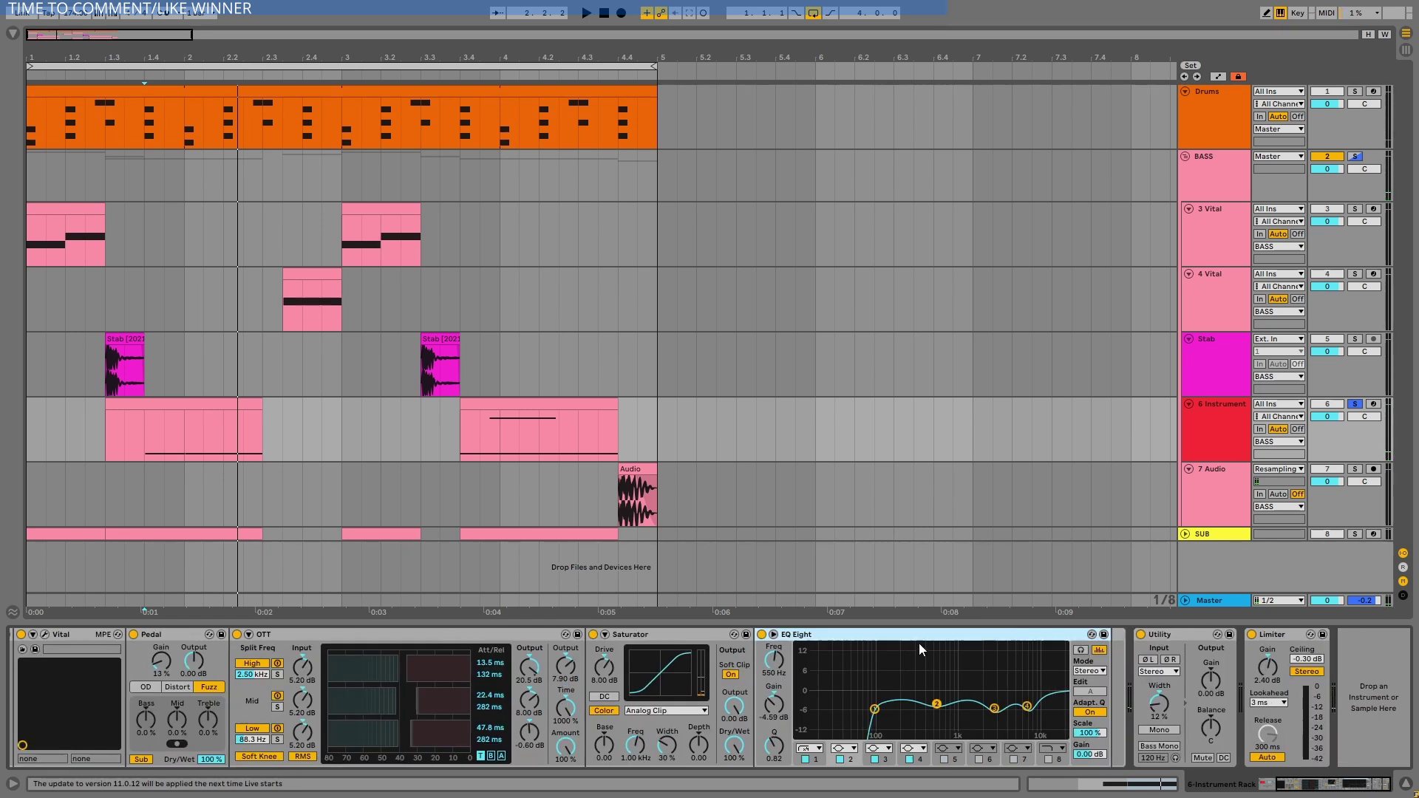
key(space)
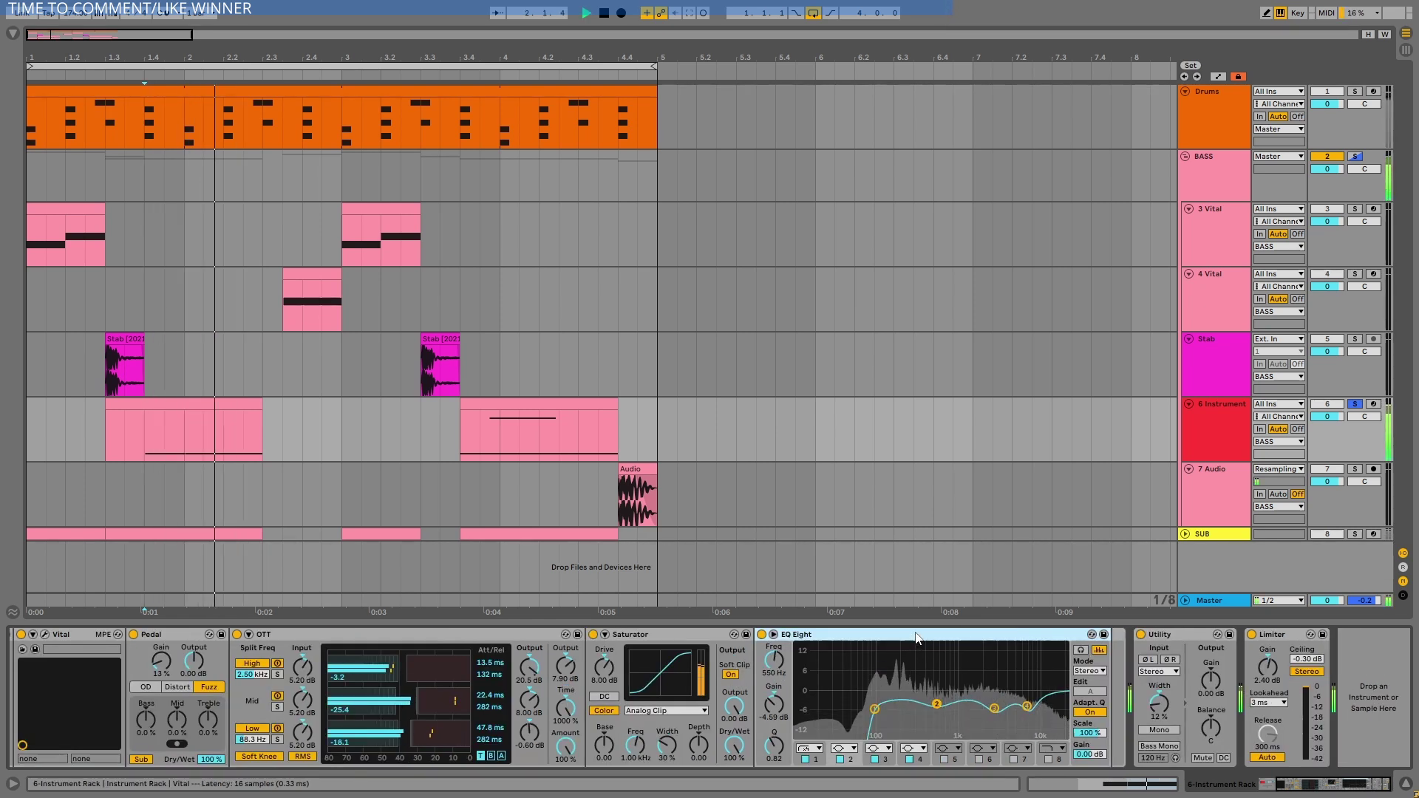
click(761, 634)
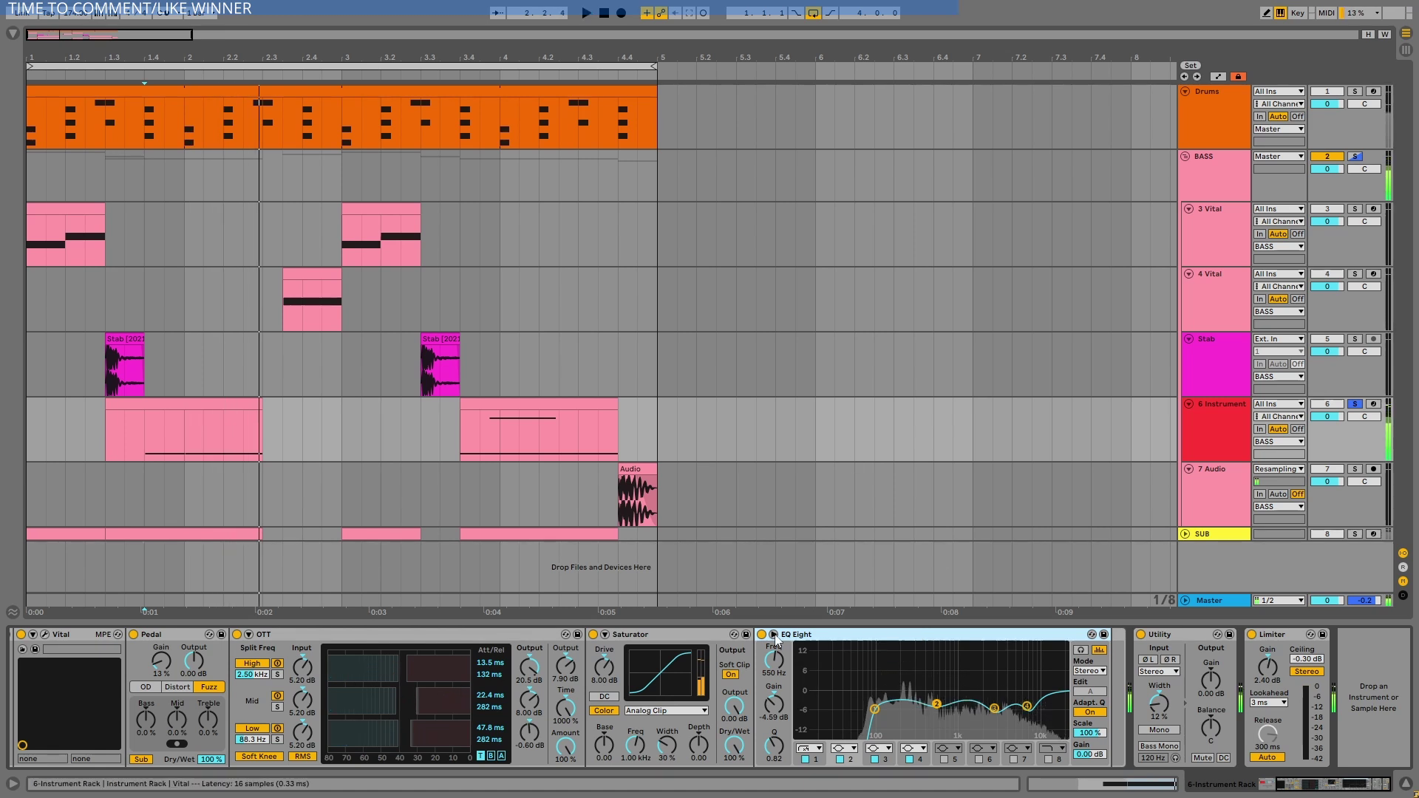
click(761, 634)
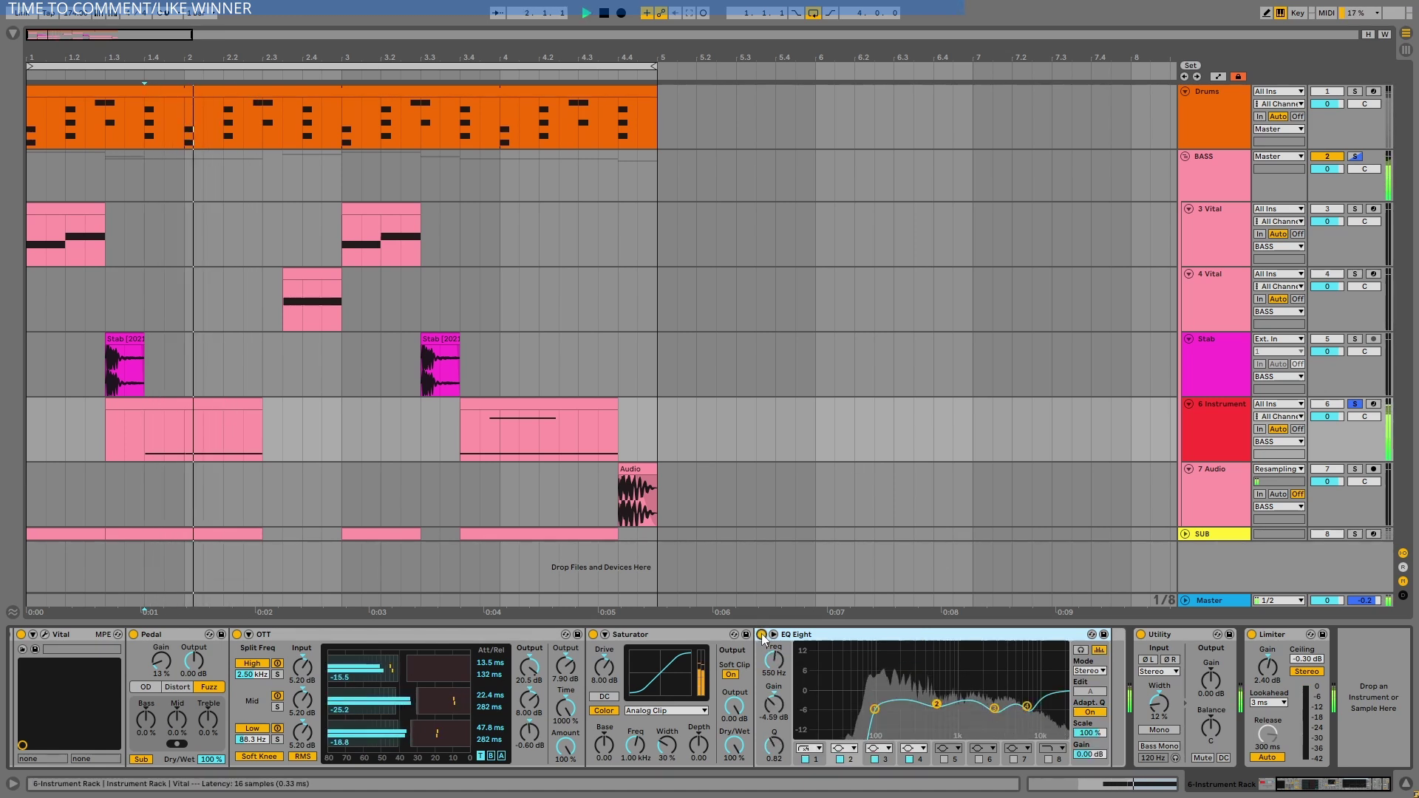
- Unsolo the second Vital chain in the 6 Instrument rack and check the BASS group's effects
scroll(338, 628, left, 3)
click(180, 681)
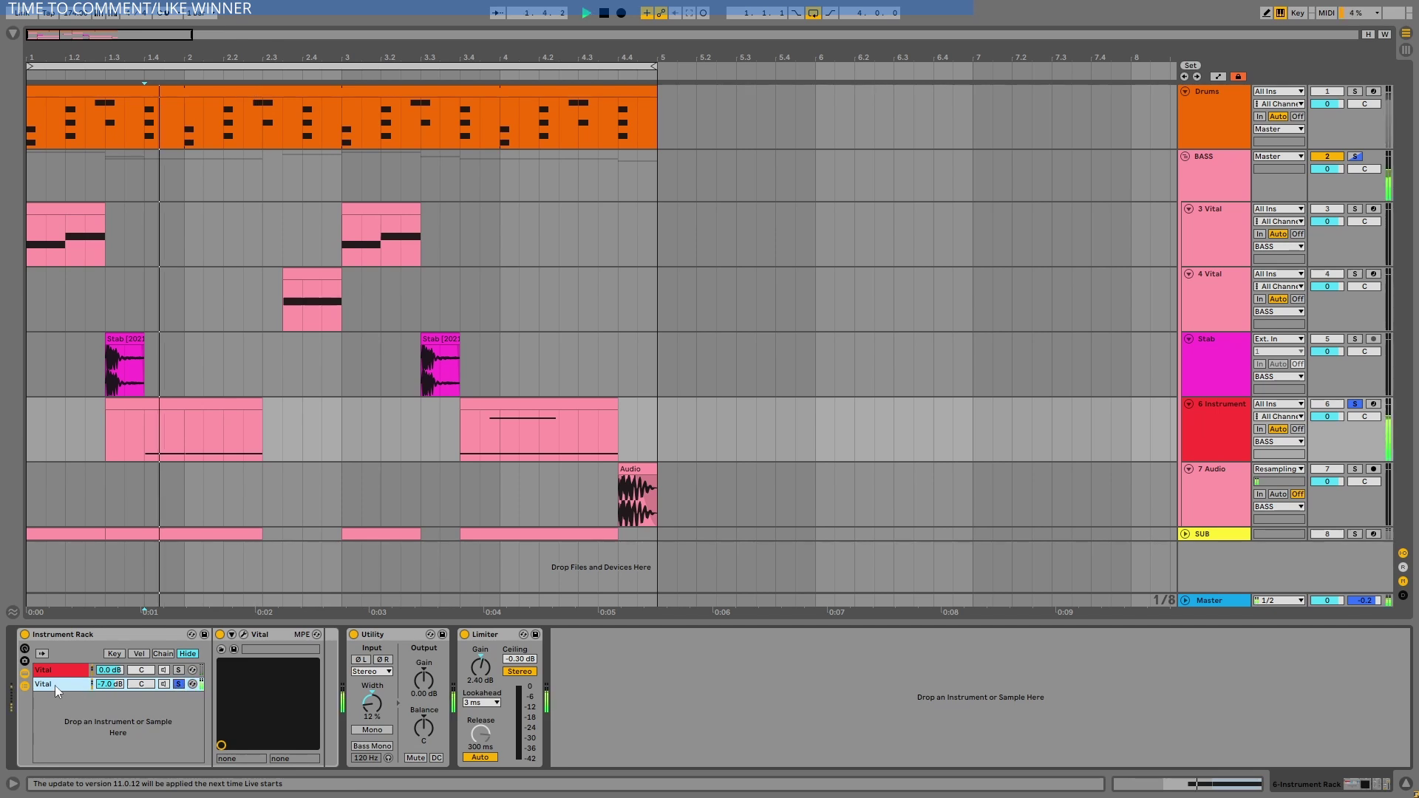
click(178, 683)
click(1216, 174)
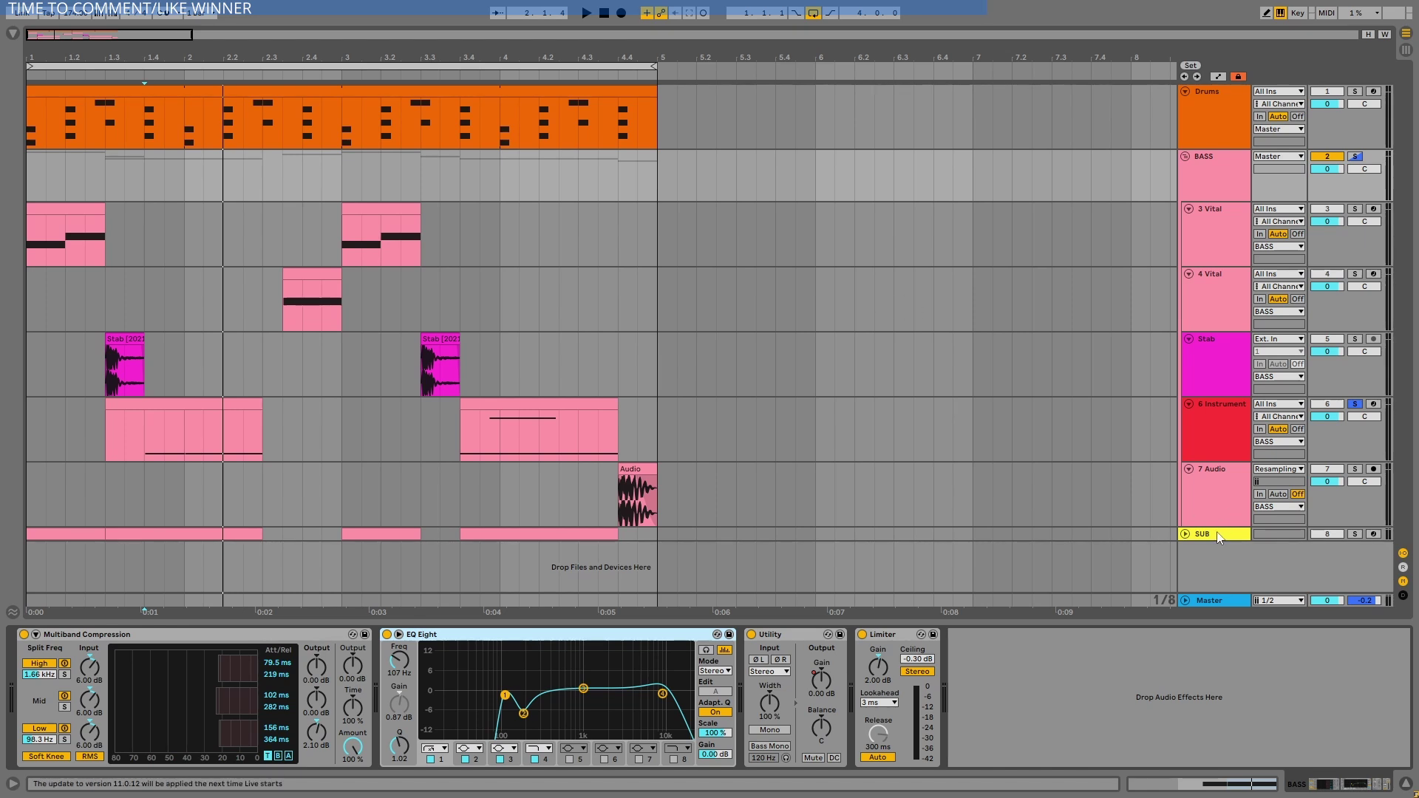
- Switch off the second Vital chain and reselect the 6 Instrument track
click(1210, 443)
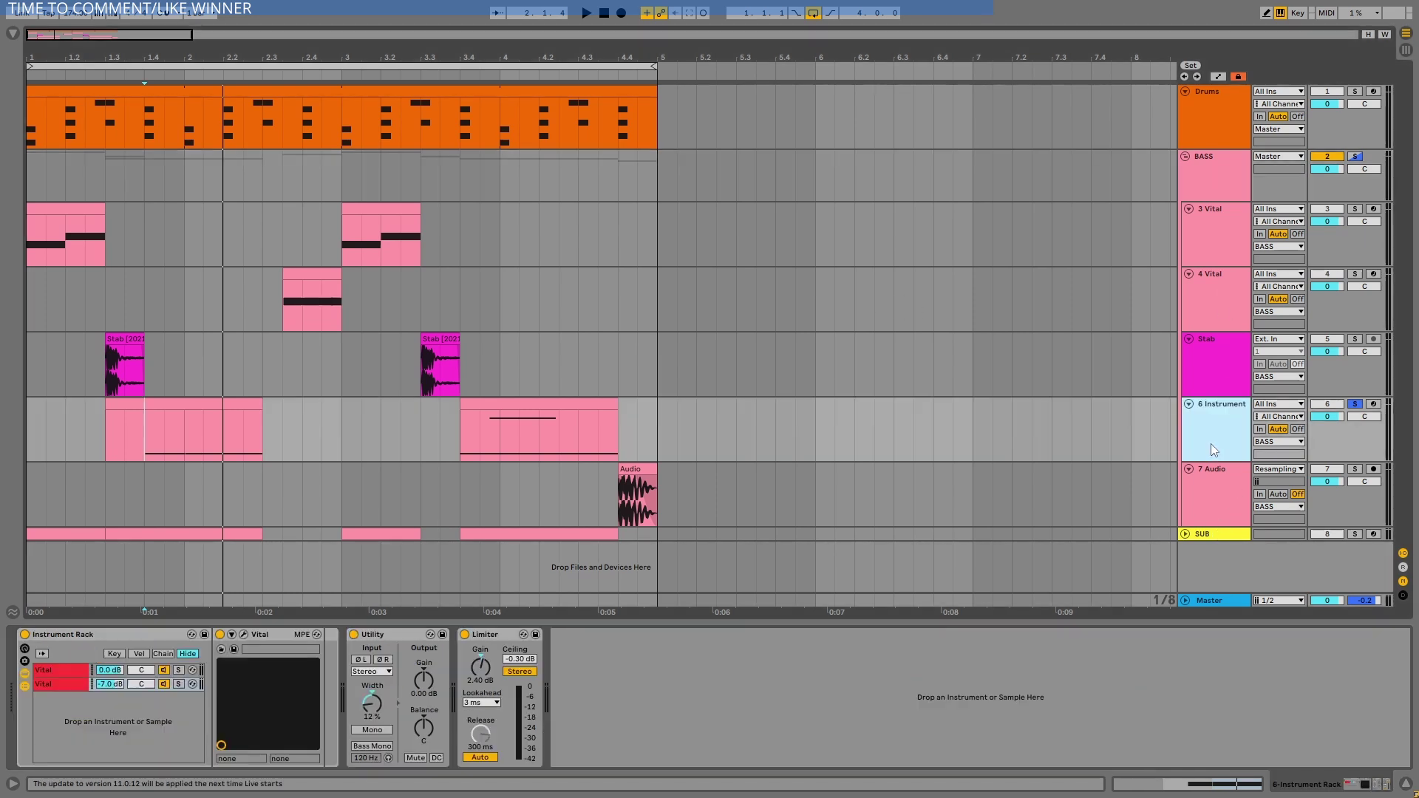
click(167, 686)
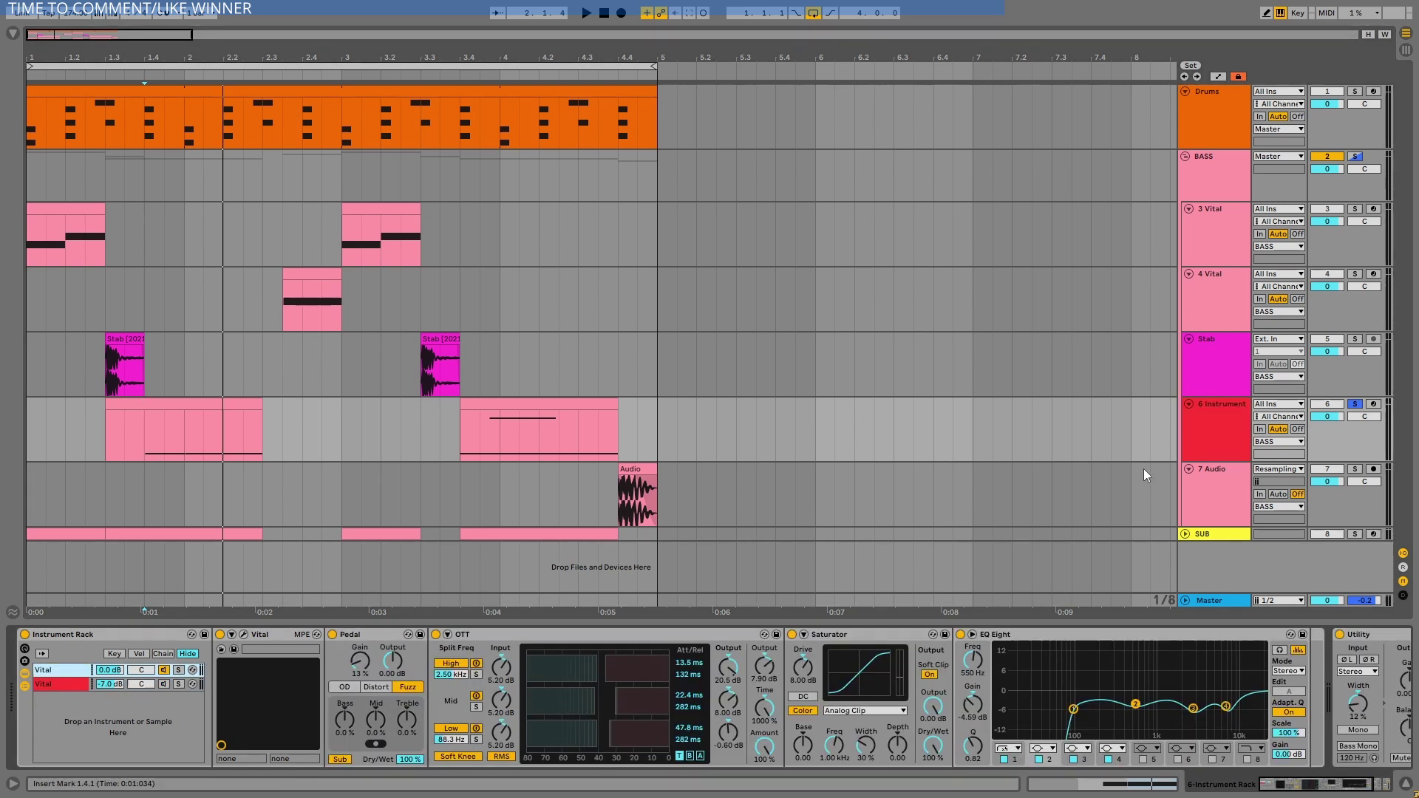
click(1194, 432)
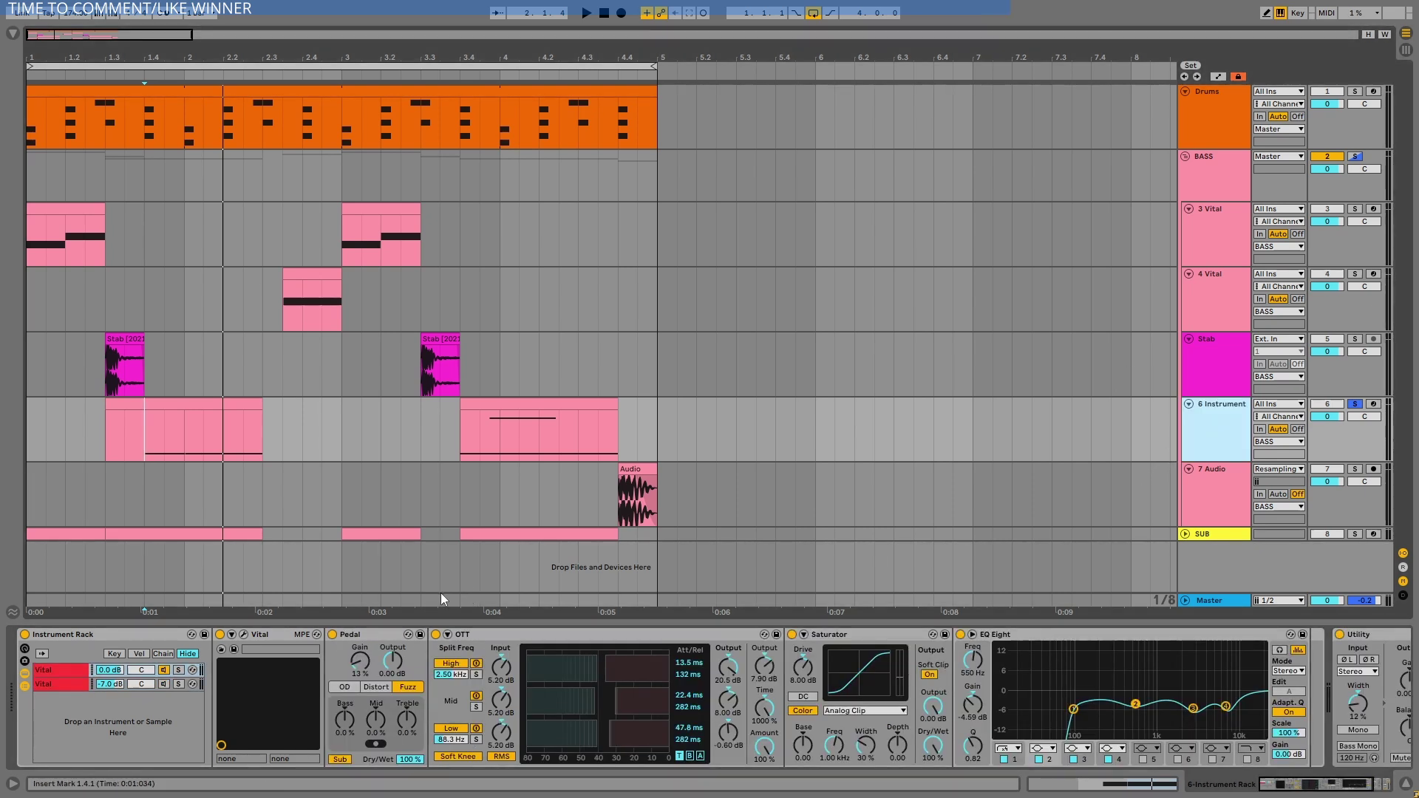
- Open the Vital editor, dismiss the wavetable browser, and leave oscillator 3 switched off
click(243, 636)
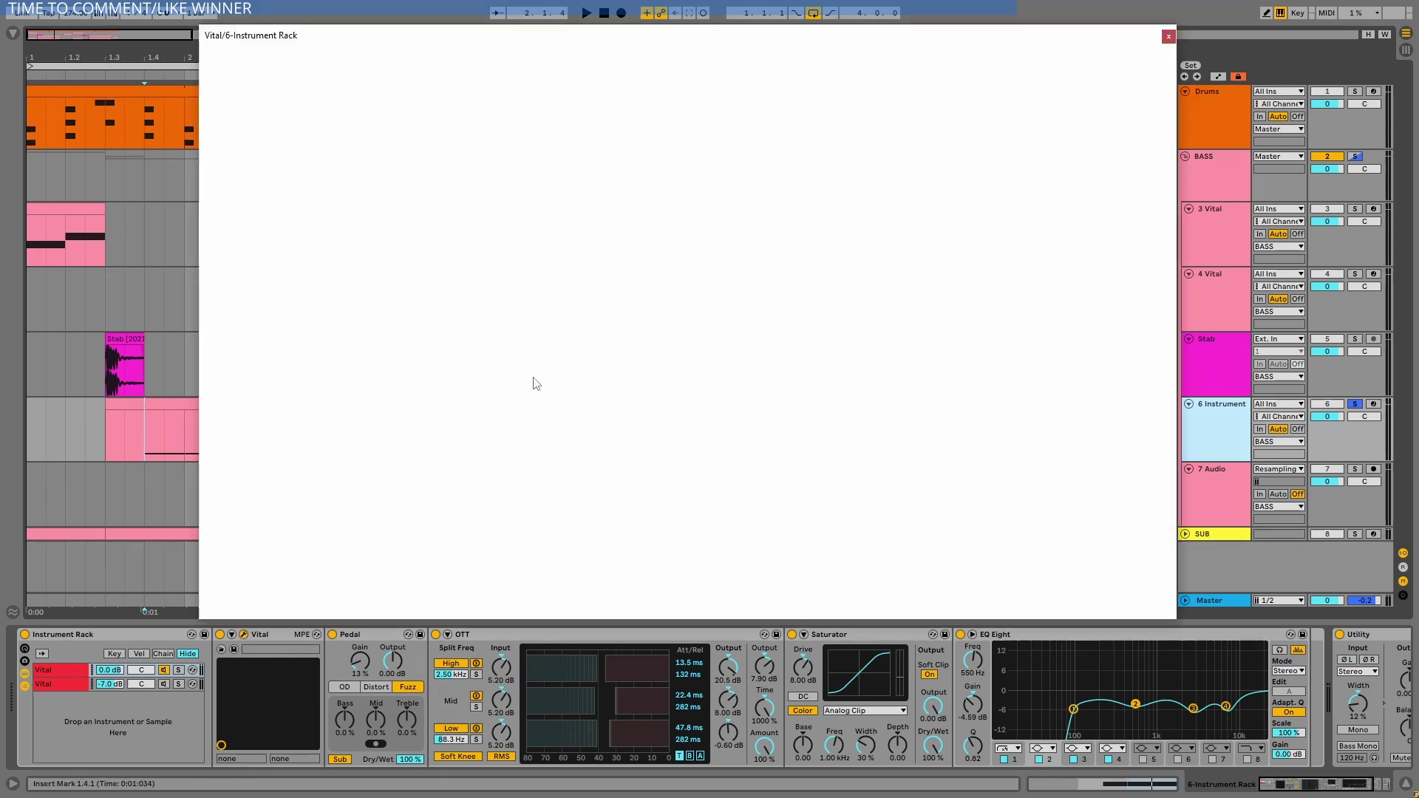
click(472, 92)
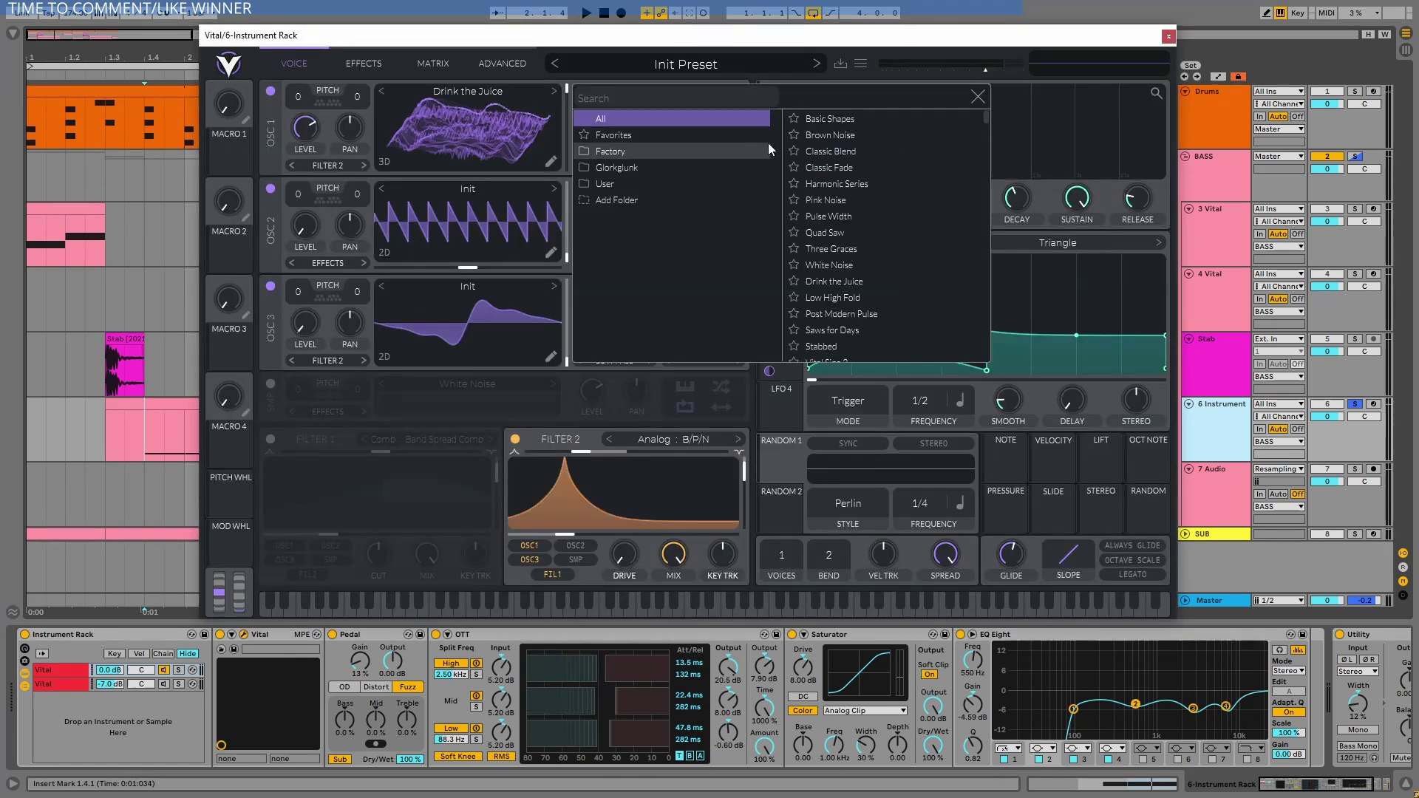
click(399, 201)
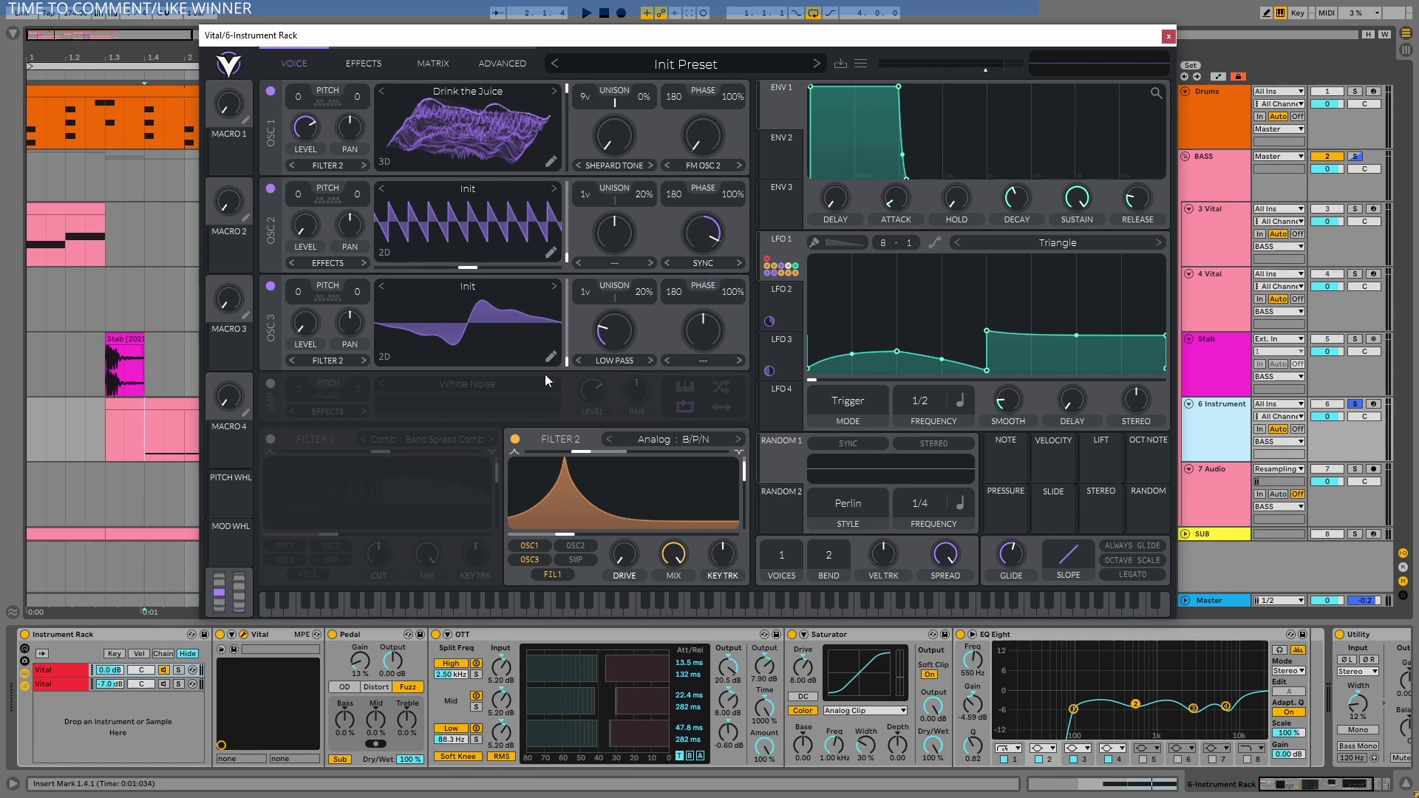
click(271, 286)
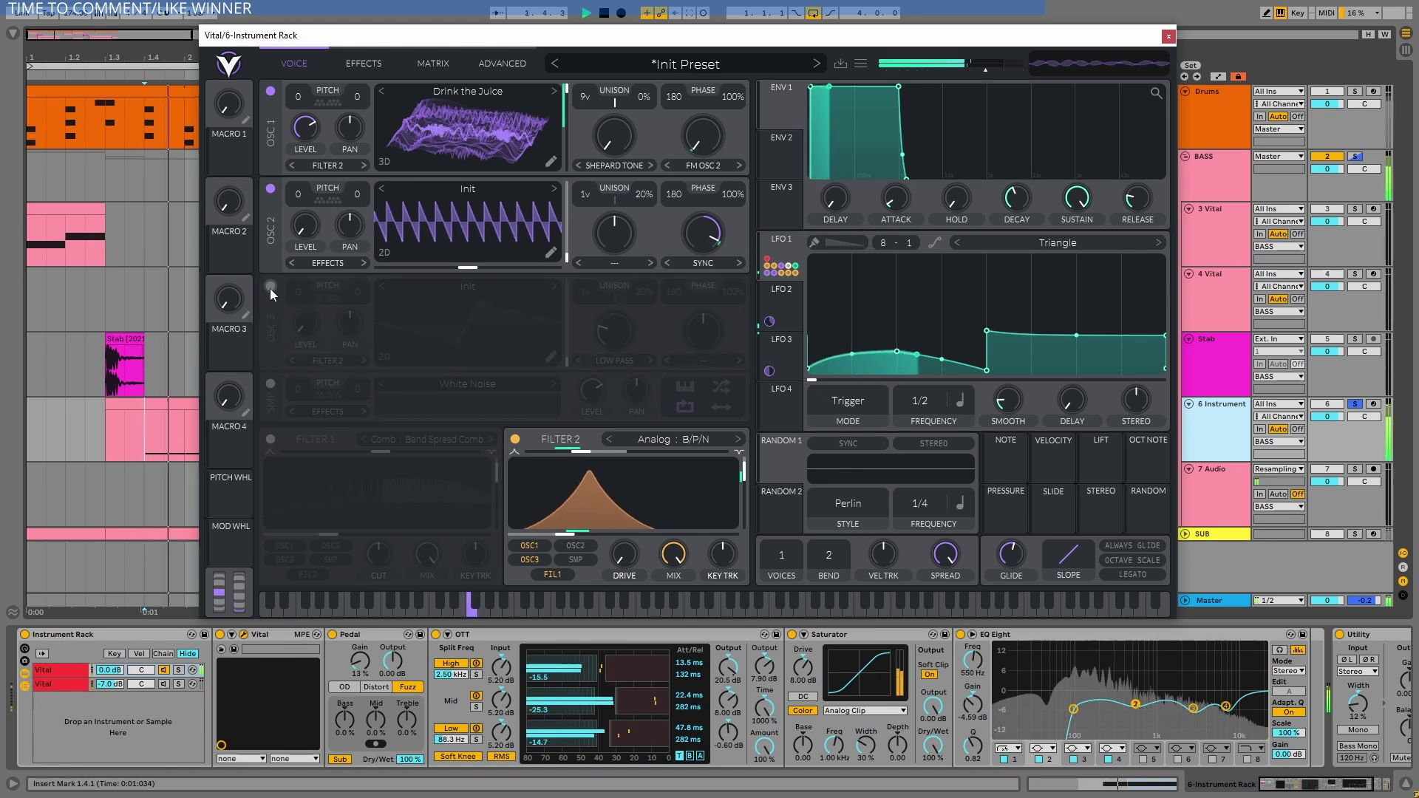
click(270, 289)
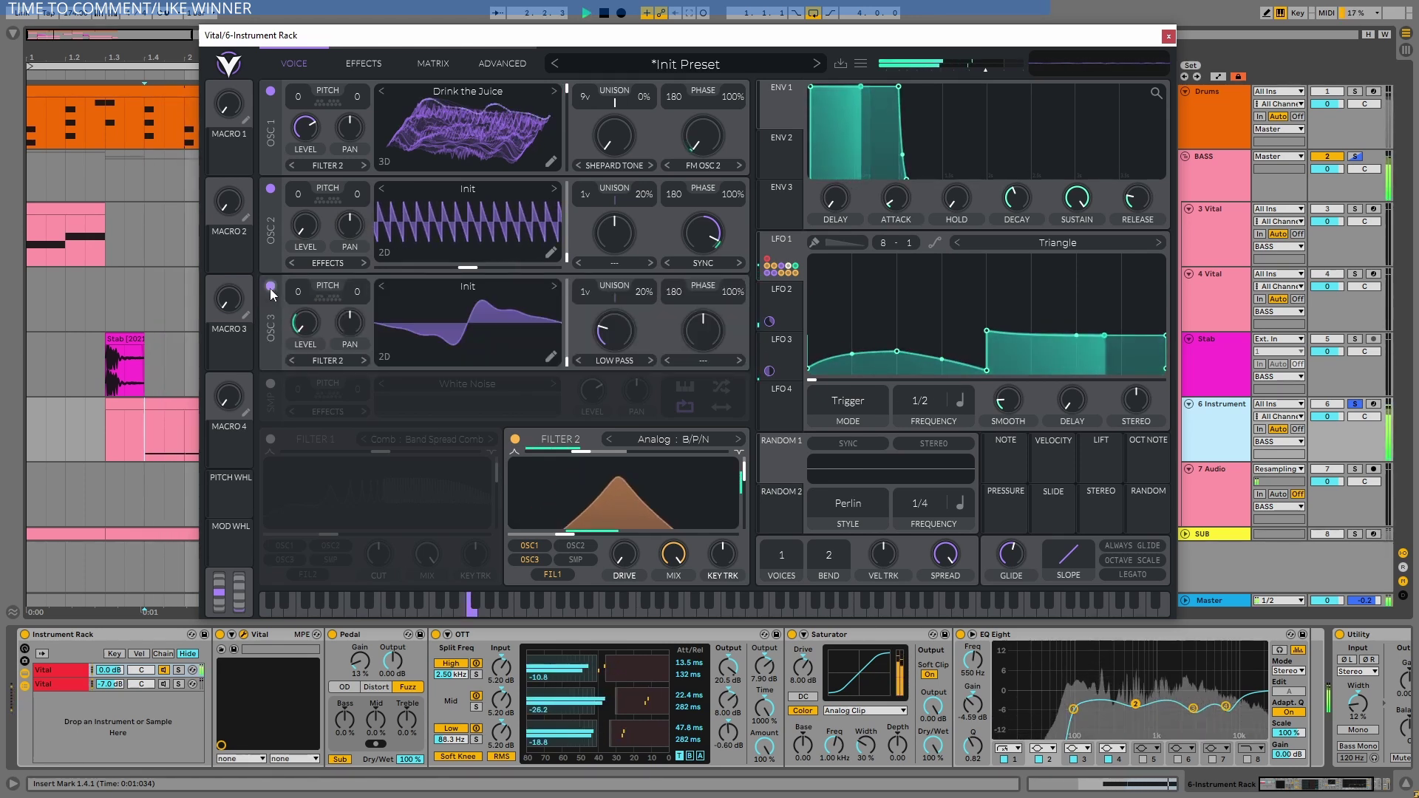
click(270, 289)
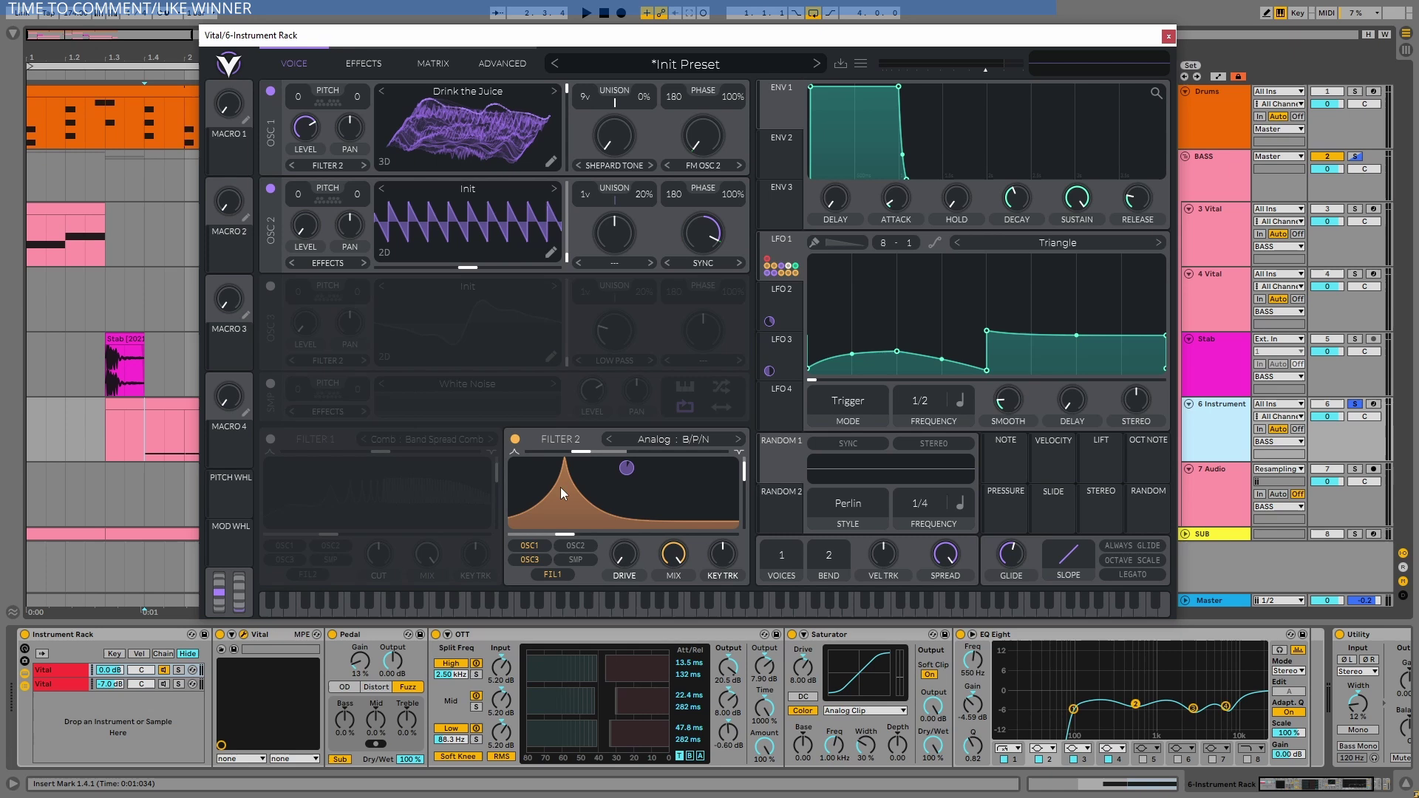
- Compare Filter 2 off and on twice, leaving it enabled
click(515, 440)
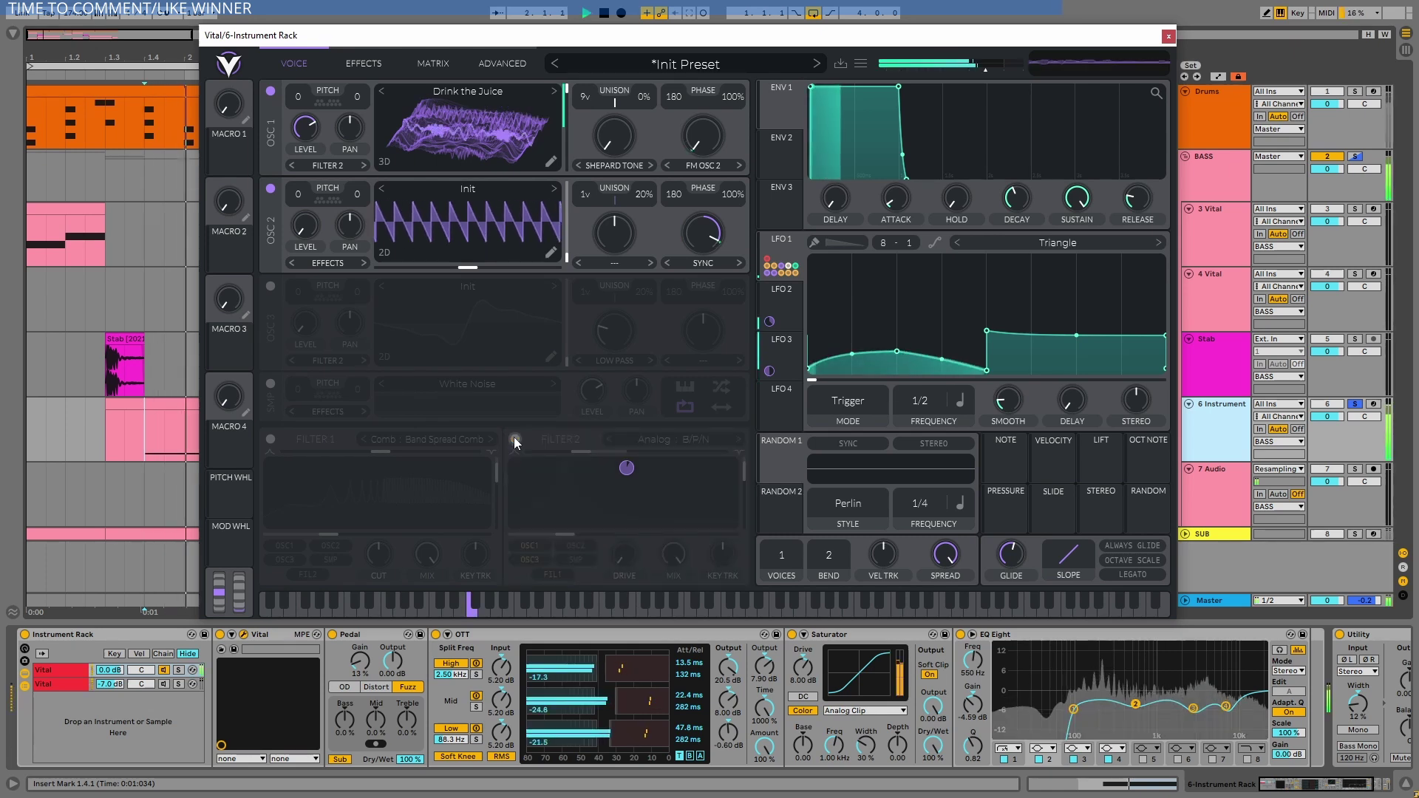
click(515, 440)
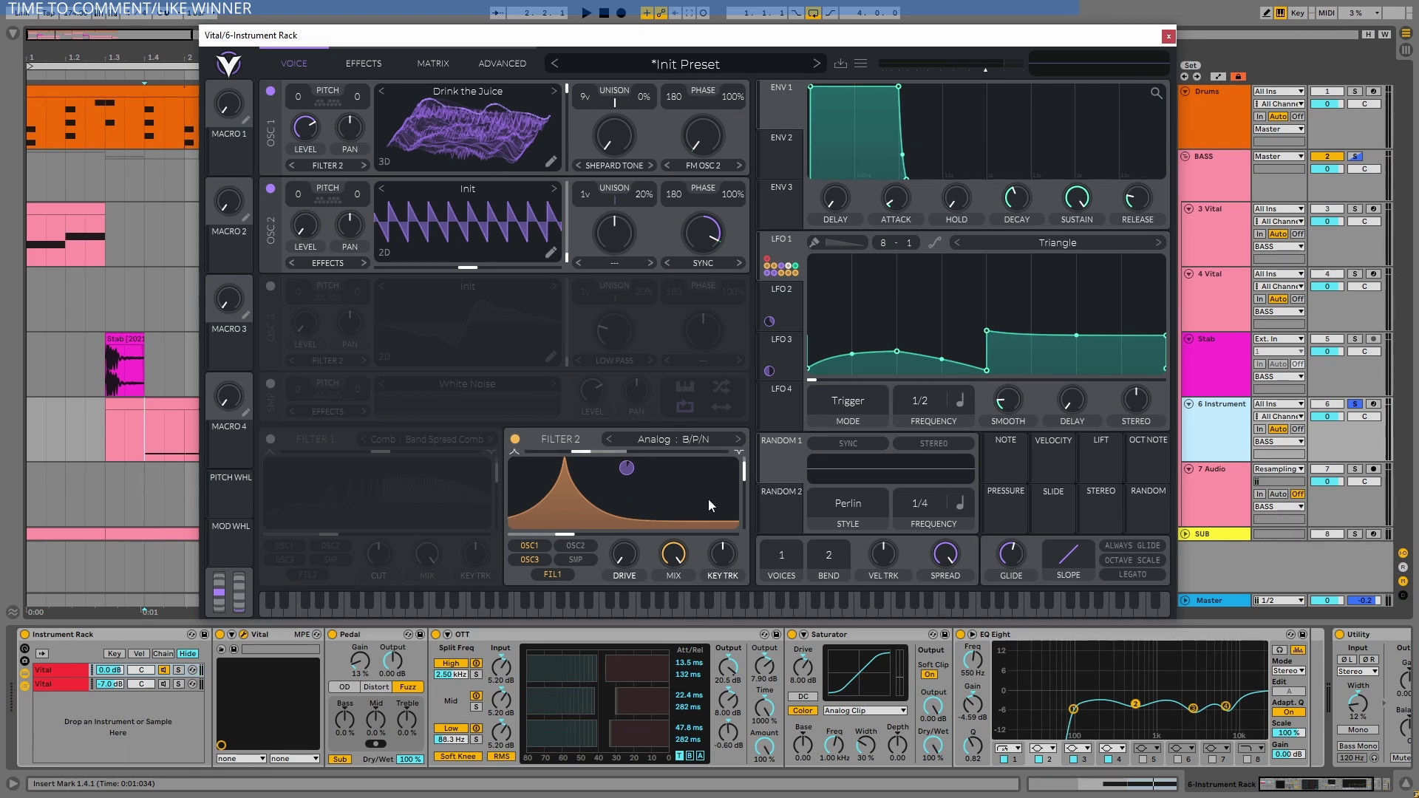
click(515, 439)
click(516, 439)
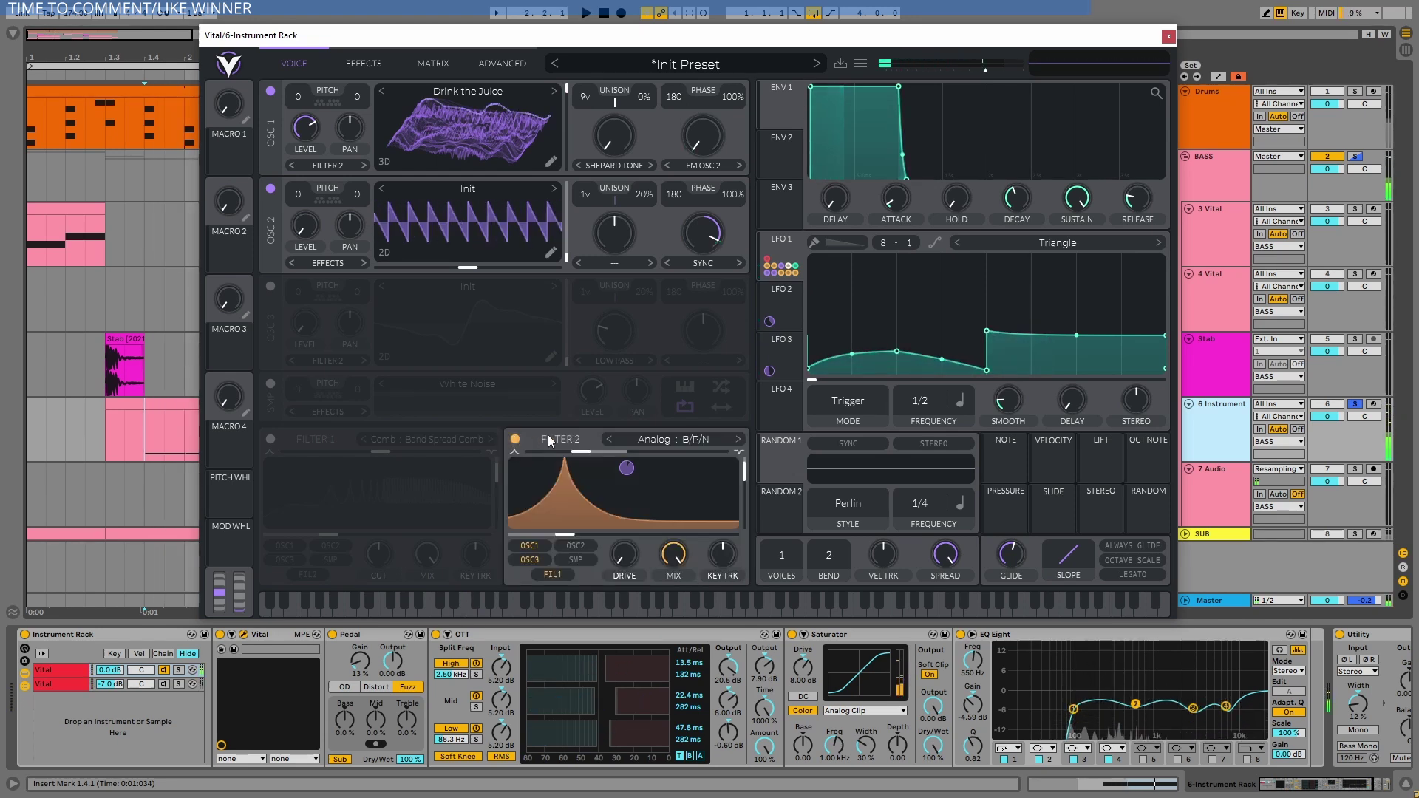
- A/B the Sine Fold distortion and EQ effects during playback, then view LFO 2's shape
click(372, 67)
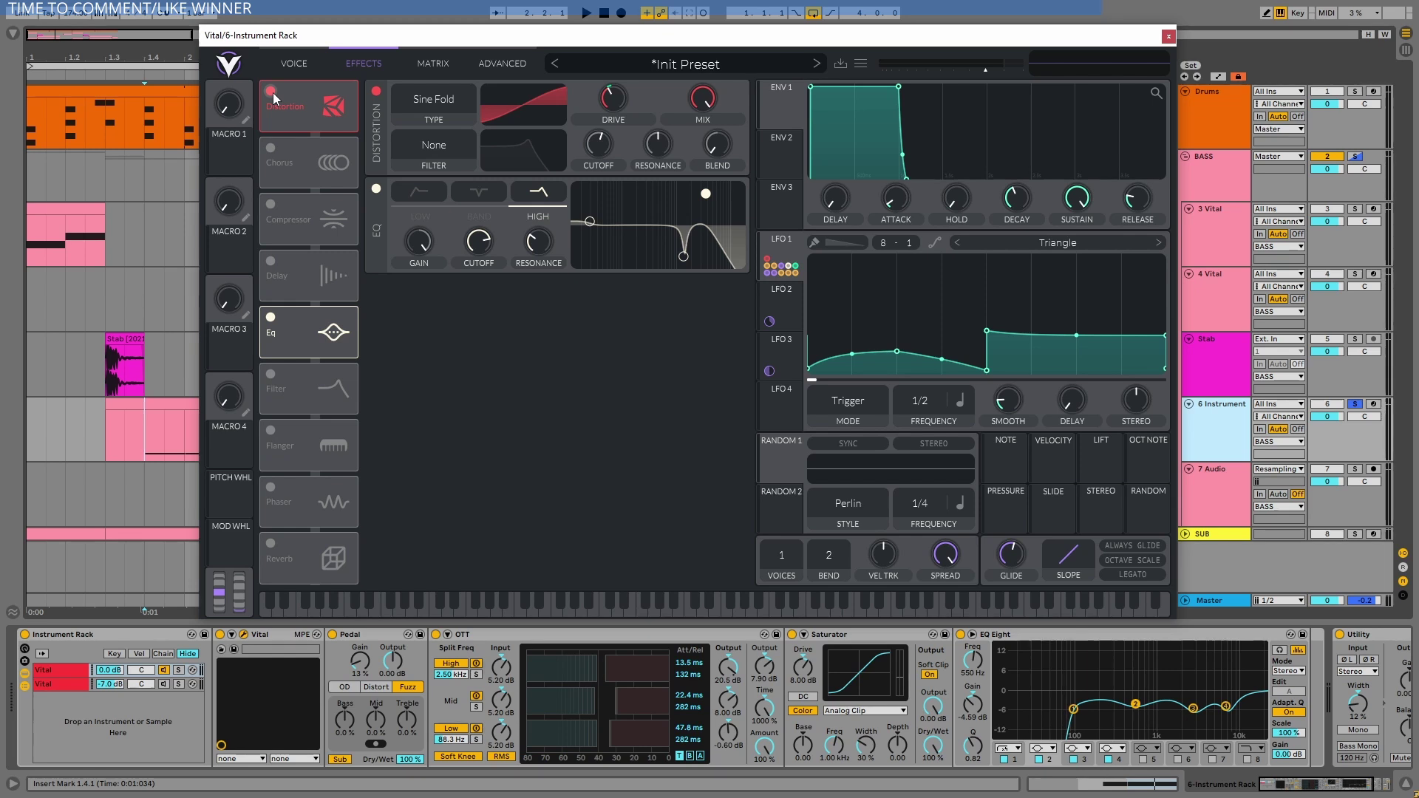
click(271, 91)
click(271, 317)
key(space)
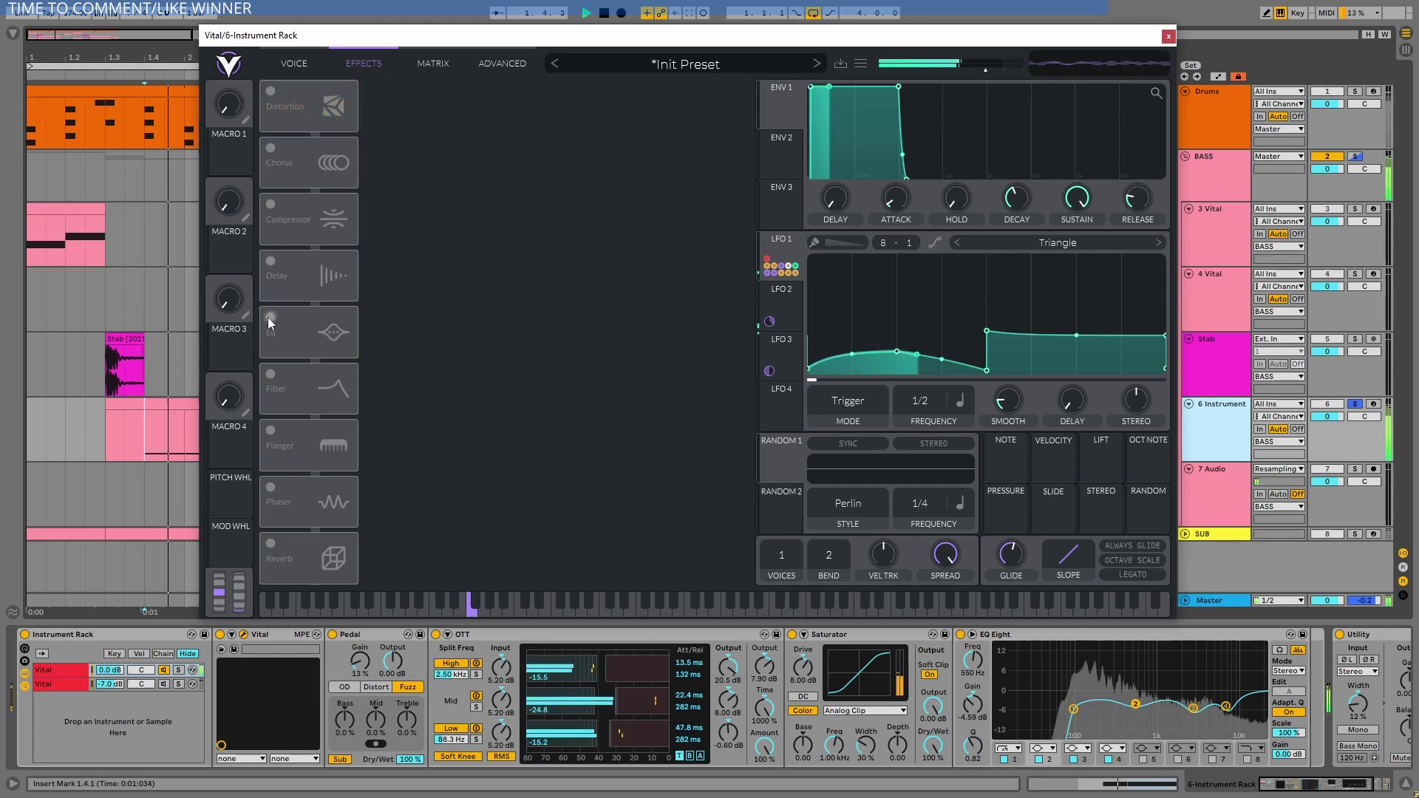
click(269, 317)
click(271, 90)
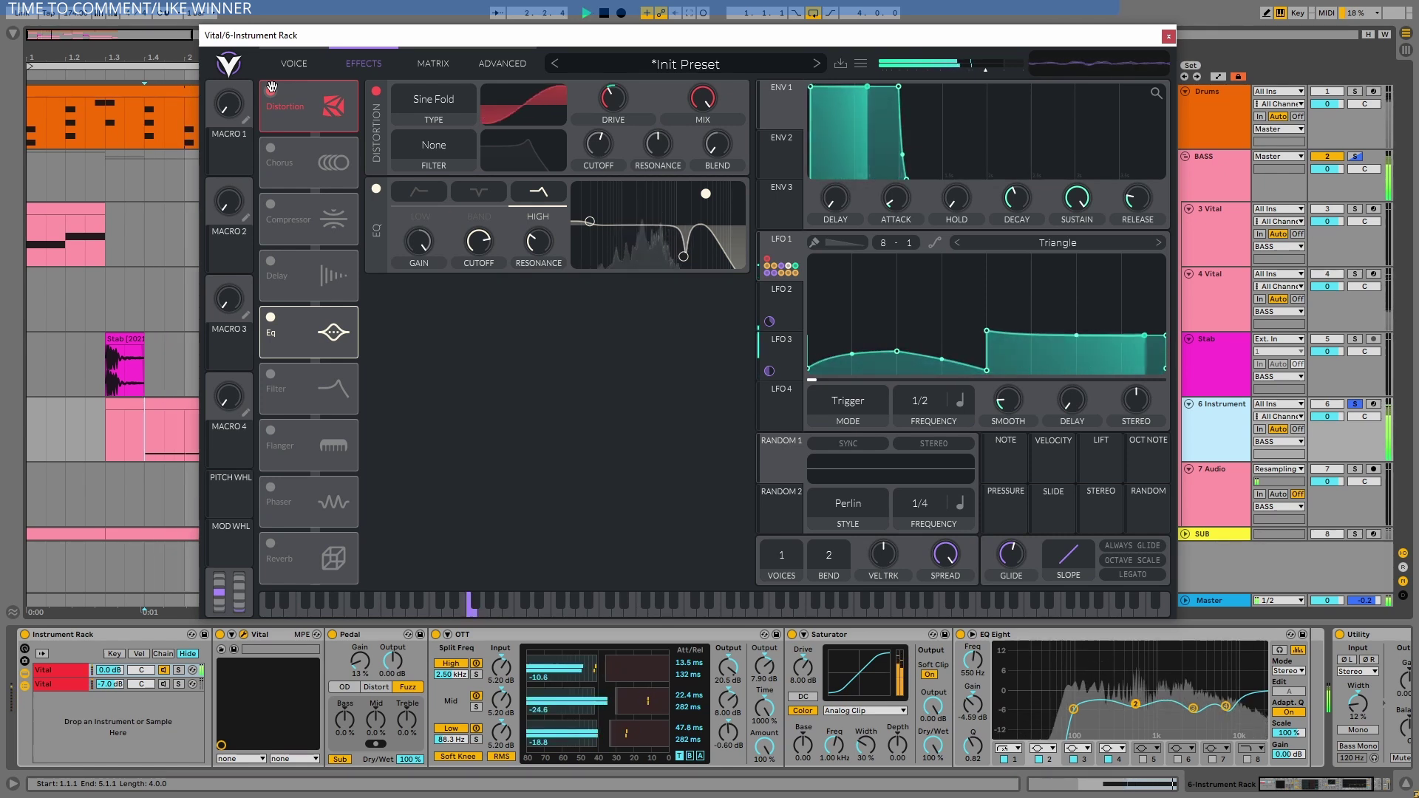
key(space)
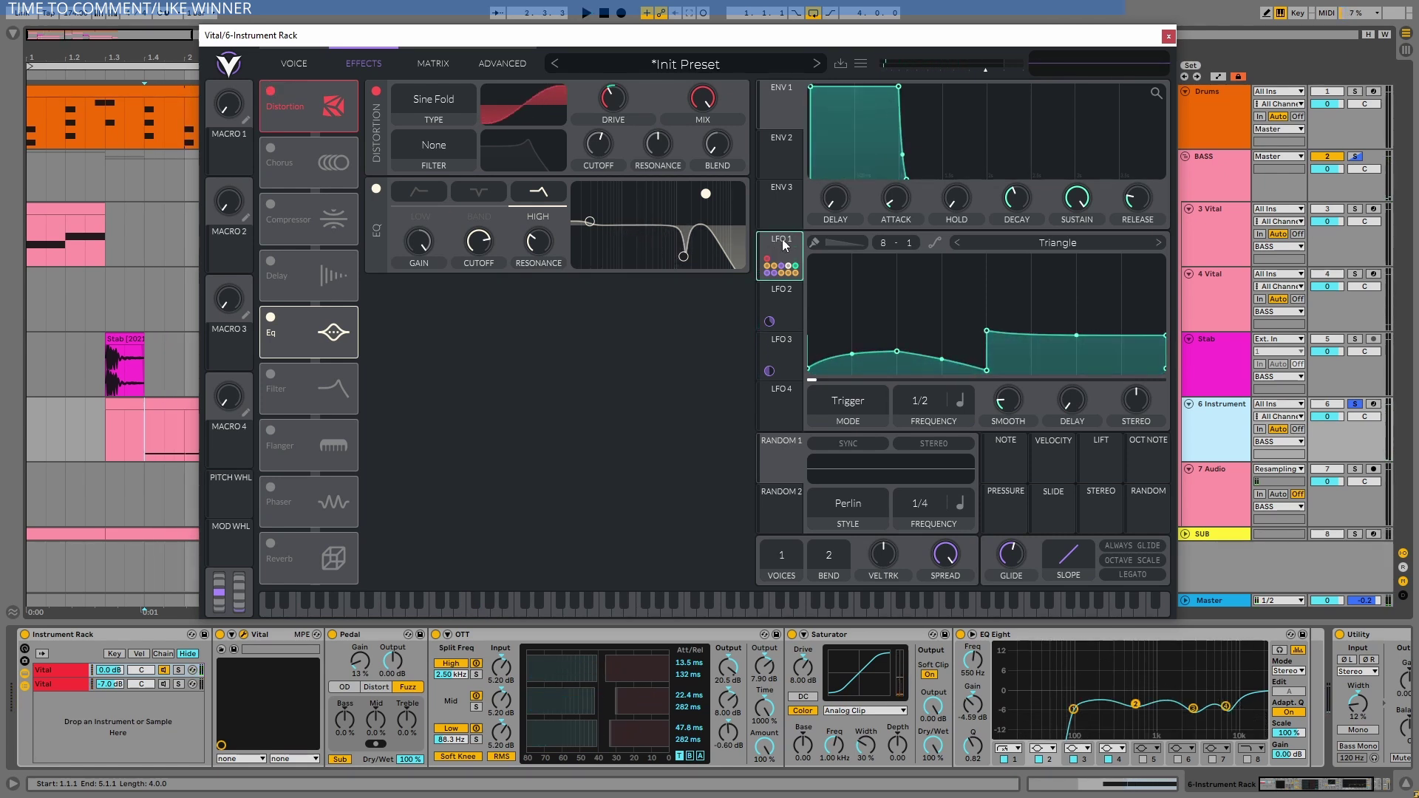
click(791, 300)
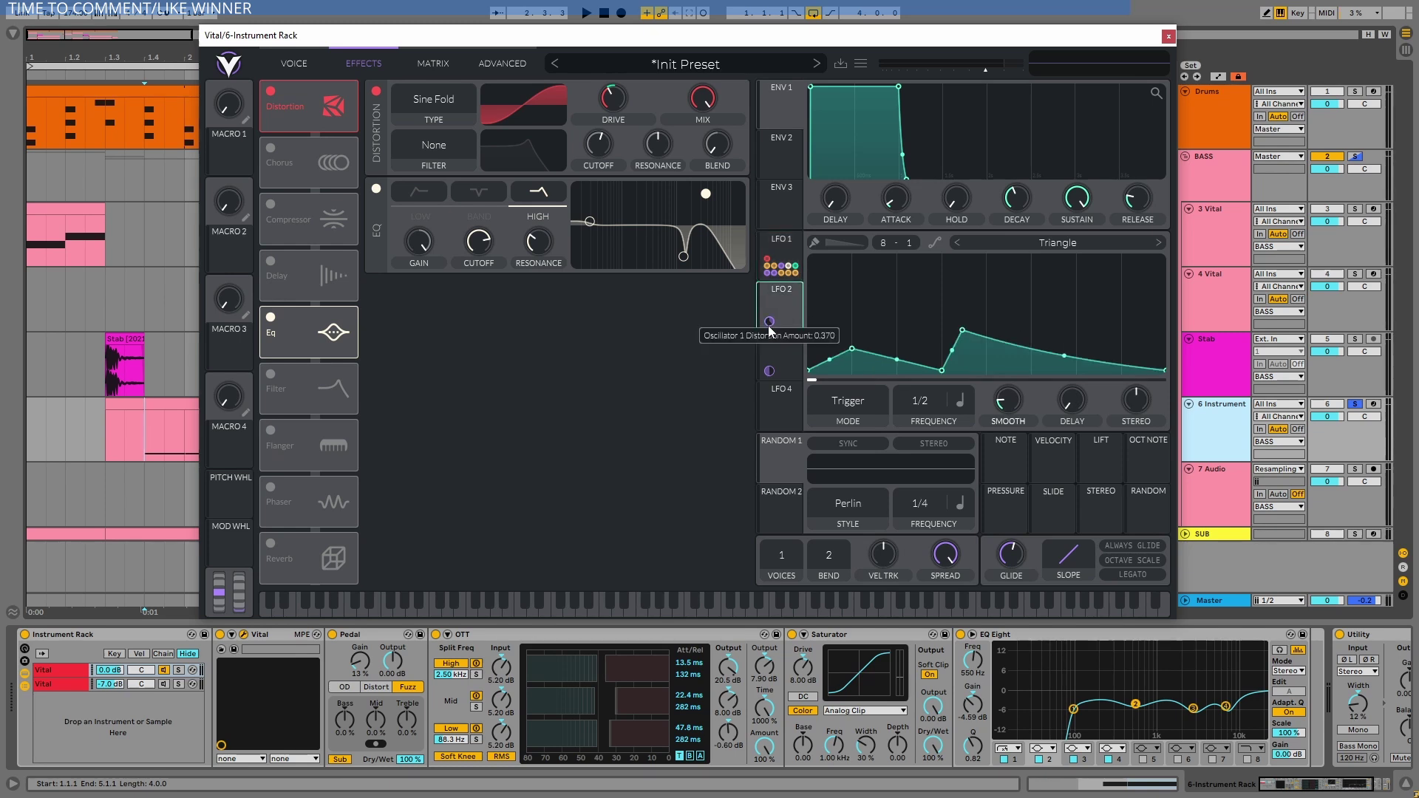
- Display LFO 3's hold-then-drop shape on oscillator 1's wave frame and audition it
click(773, 374)
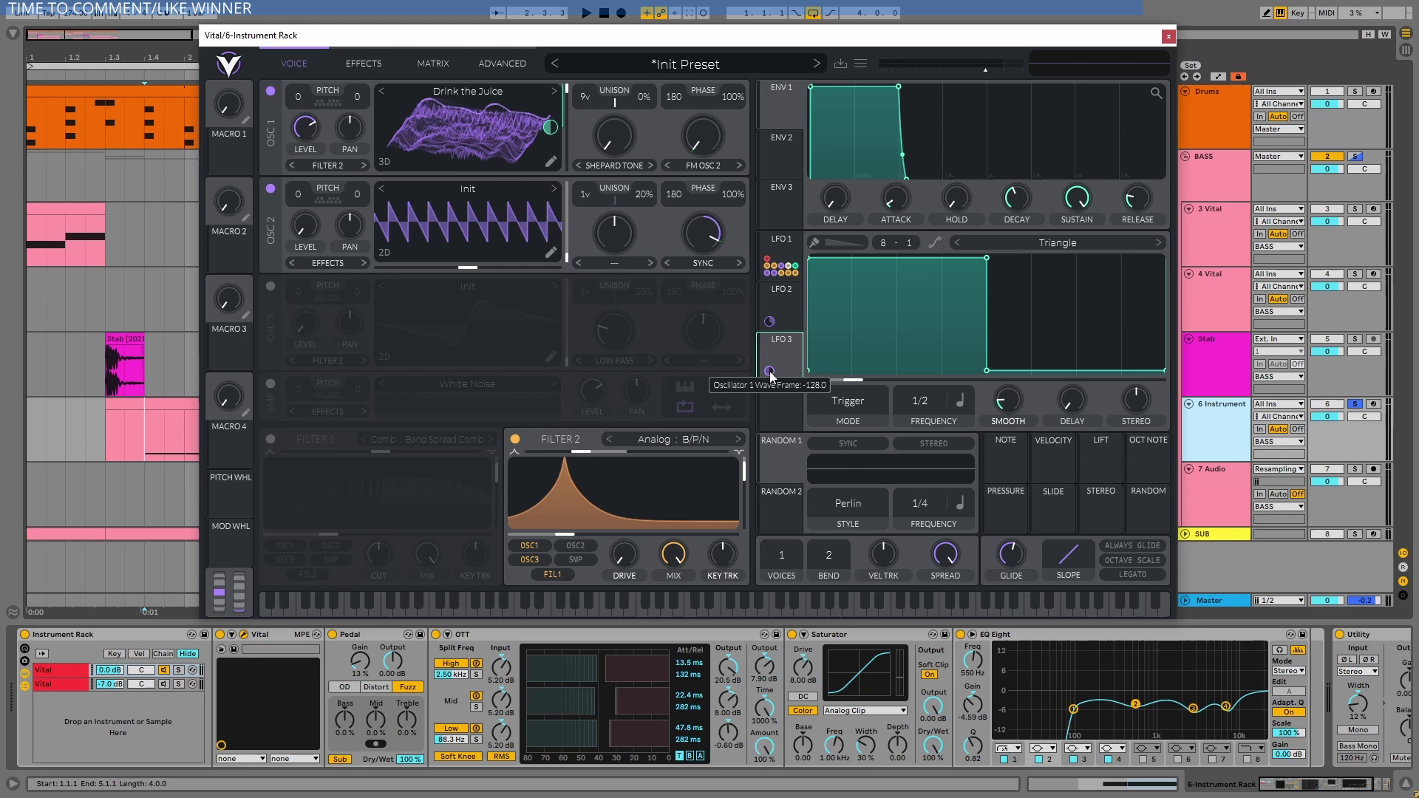
key(space)
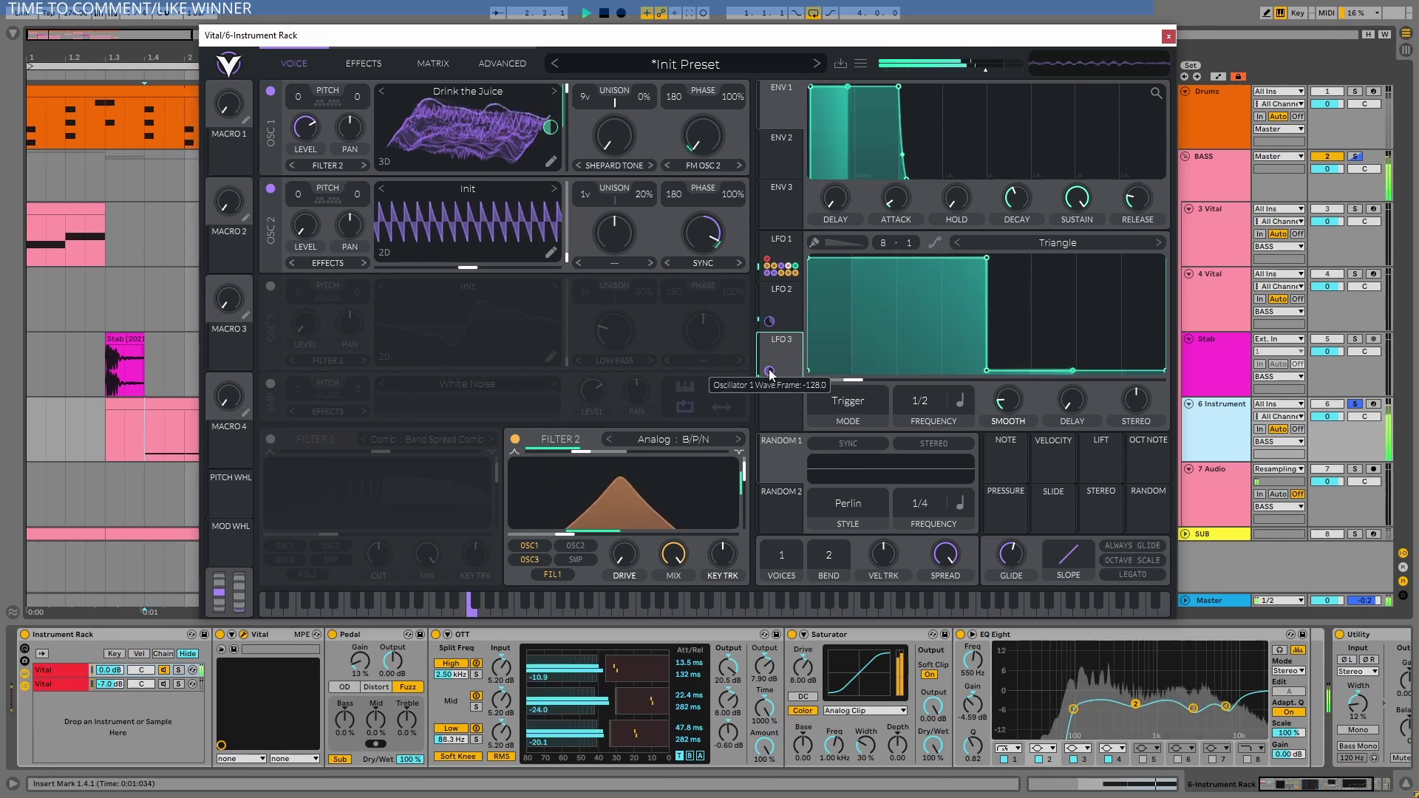
key(space)
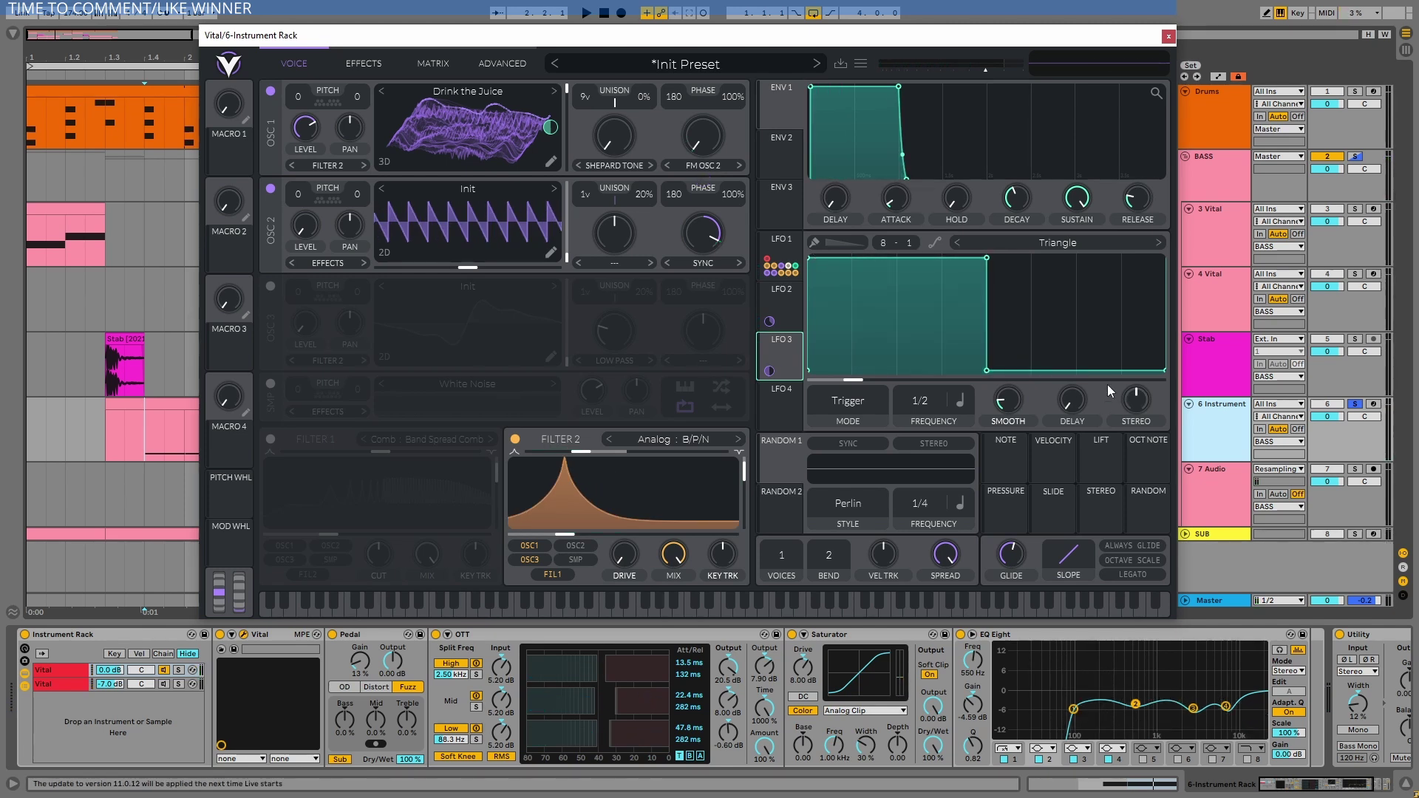
key(space)
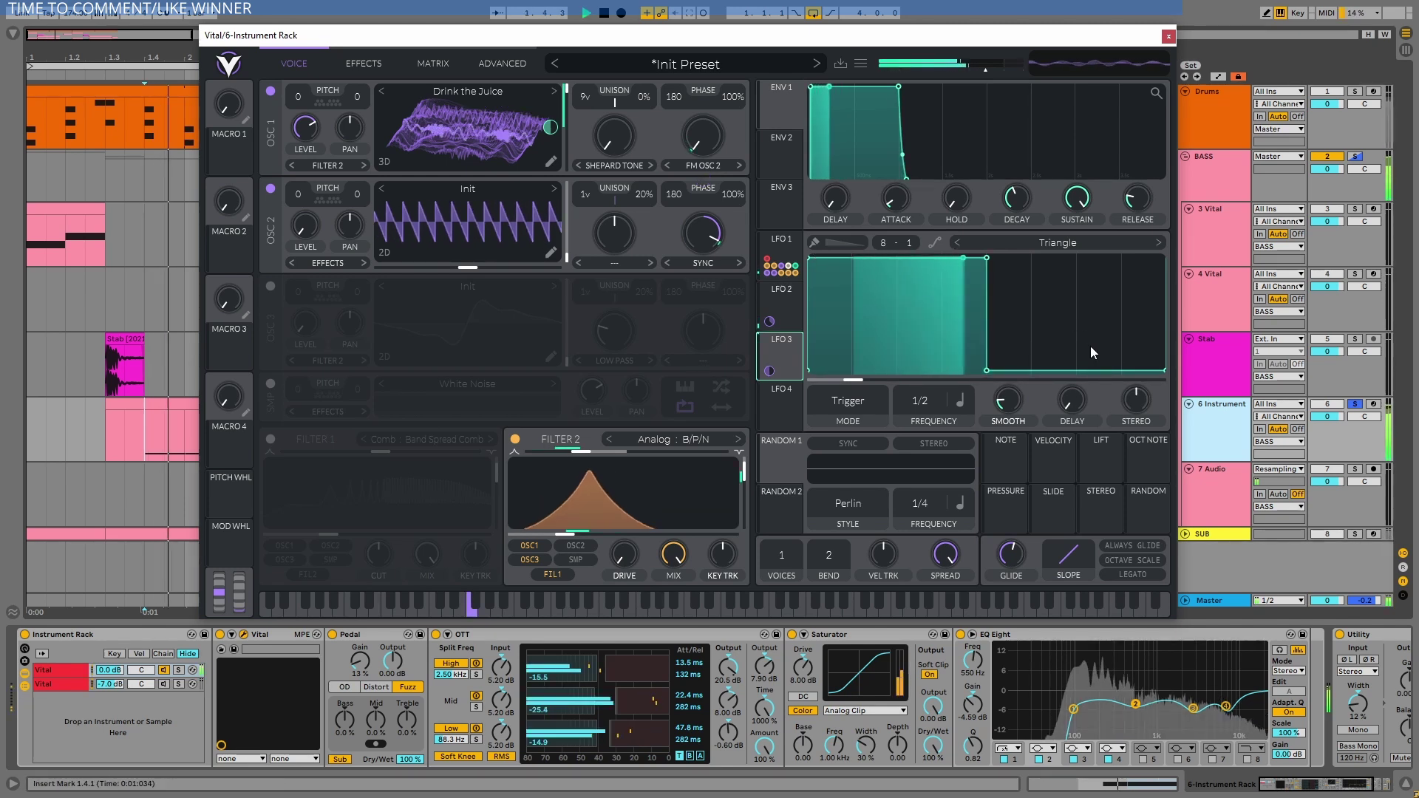
- Close the Vital editor, solo the 7 Audio track, and audition the reversed clip's tail
key(space)
key(ctrl+alt+p)
click(1240, 516)
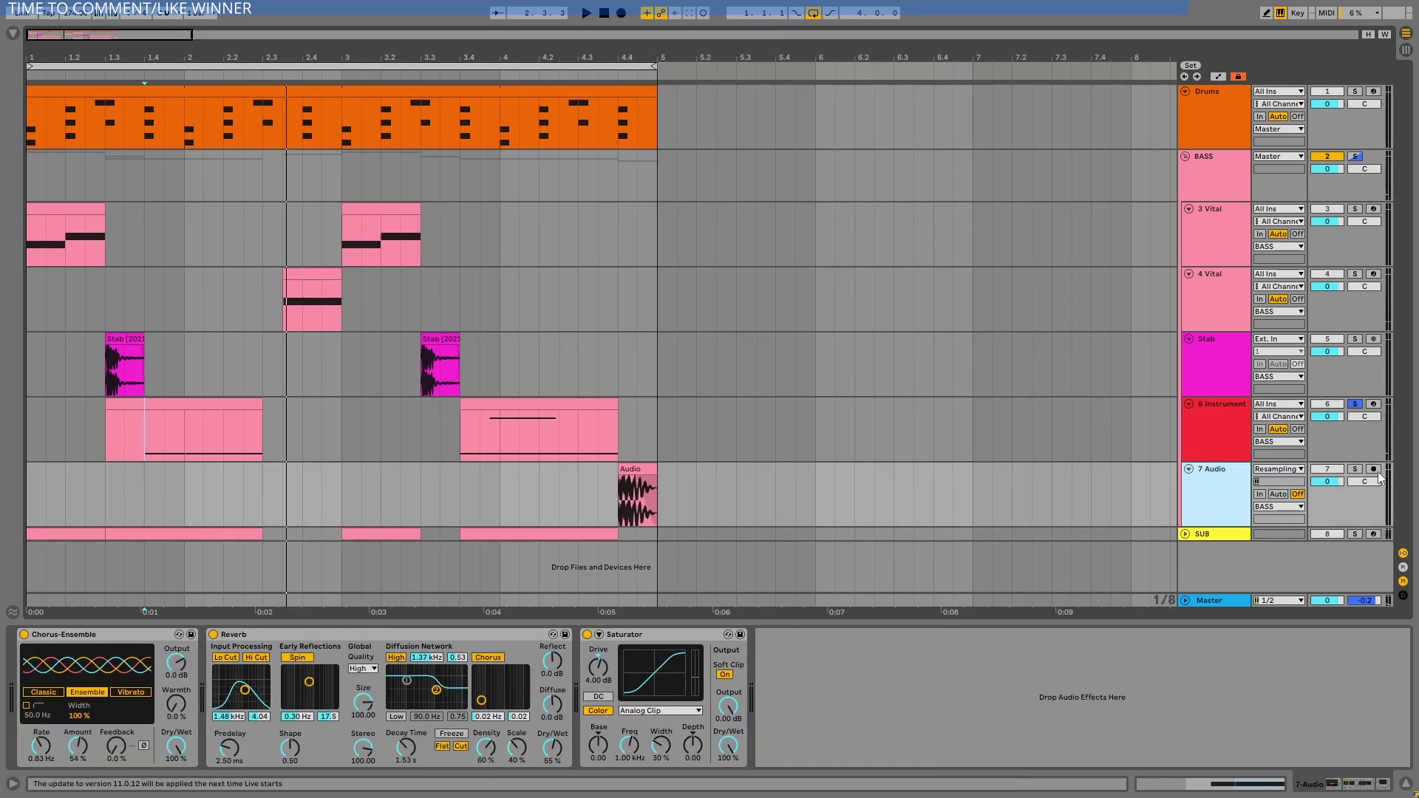
click(1356, 469)
click(642, 470)
key(space)
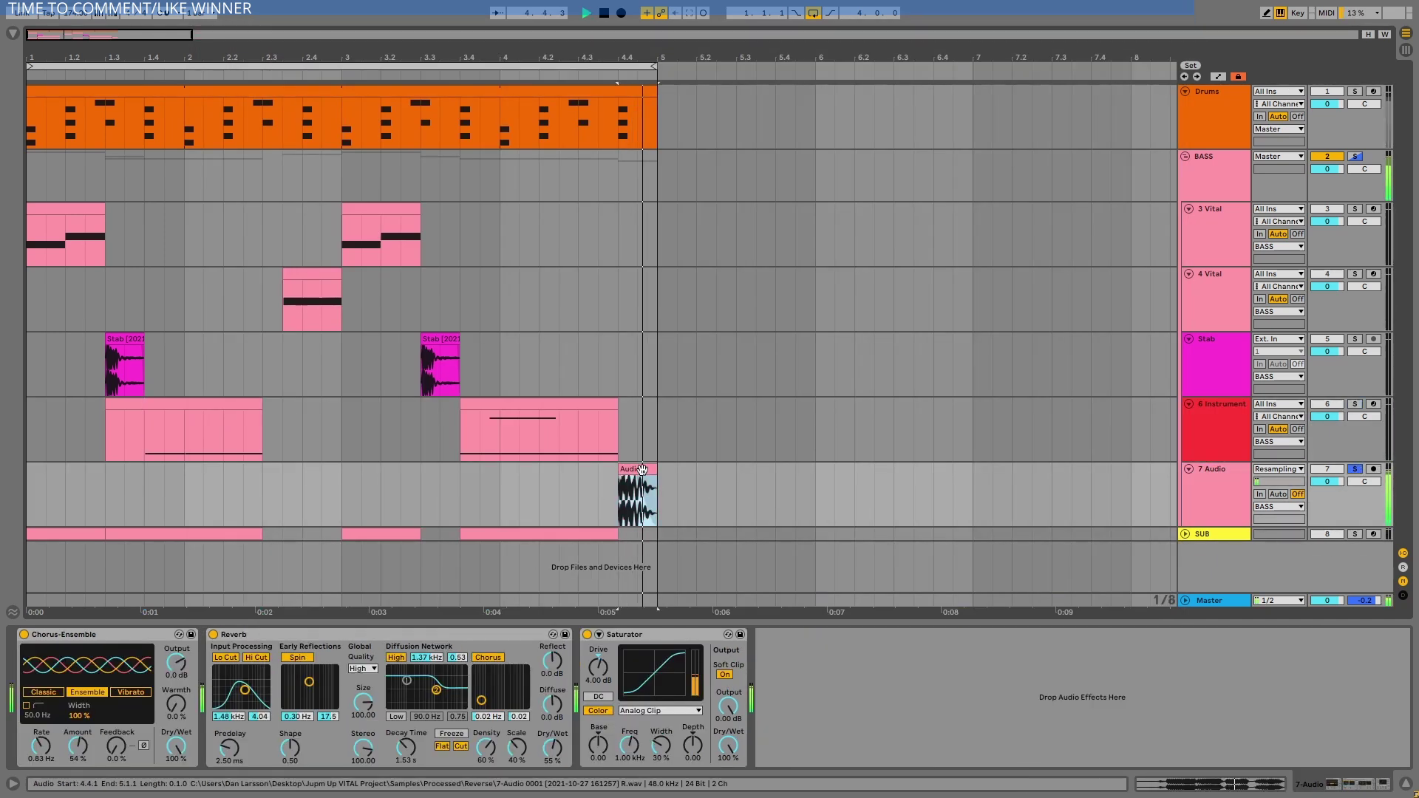
key(space)
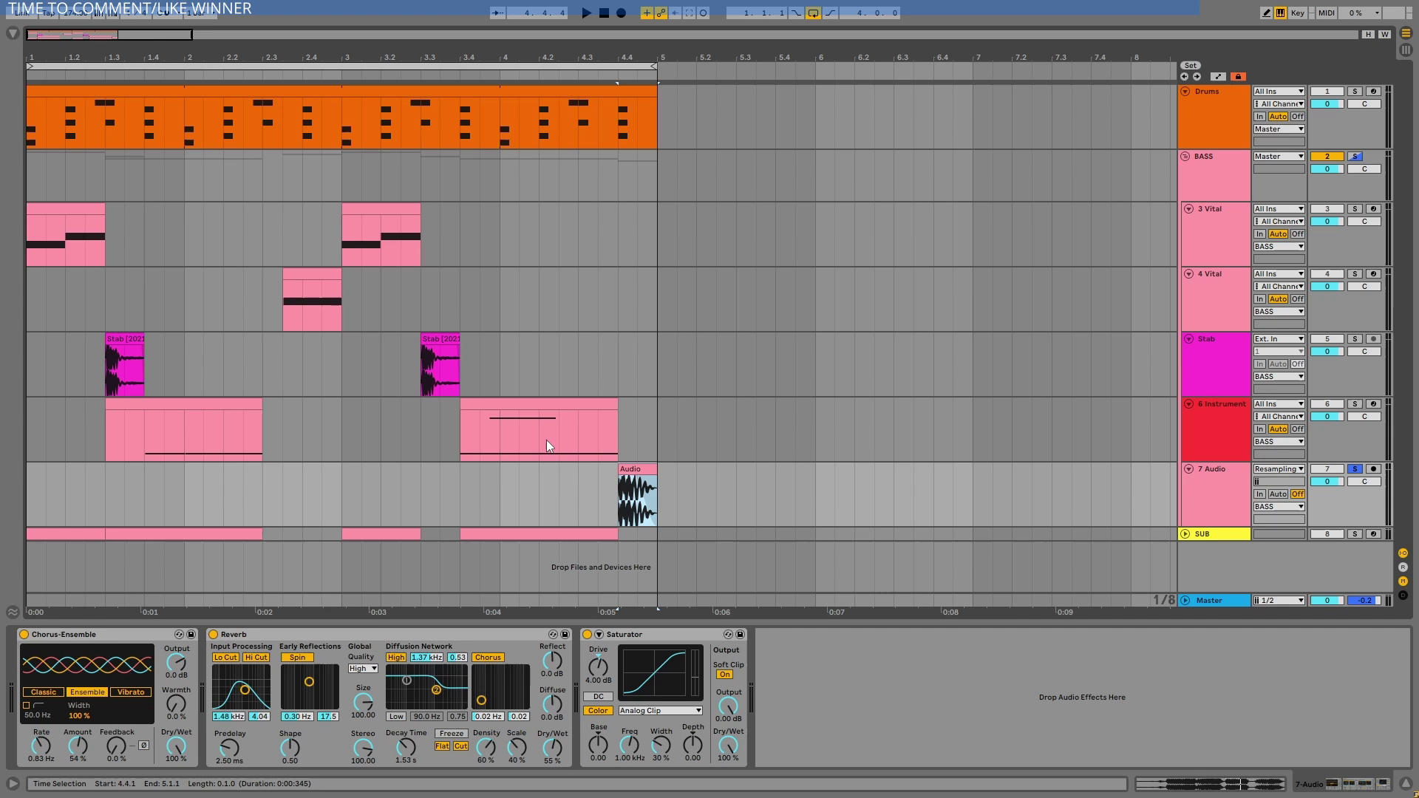
- Reveal the reversed Audio clip's sample file in the browser's Reverse folder
click(494, 438)
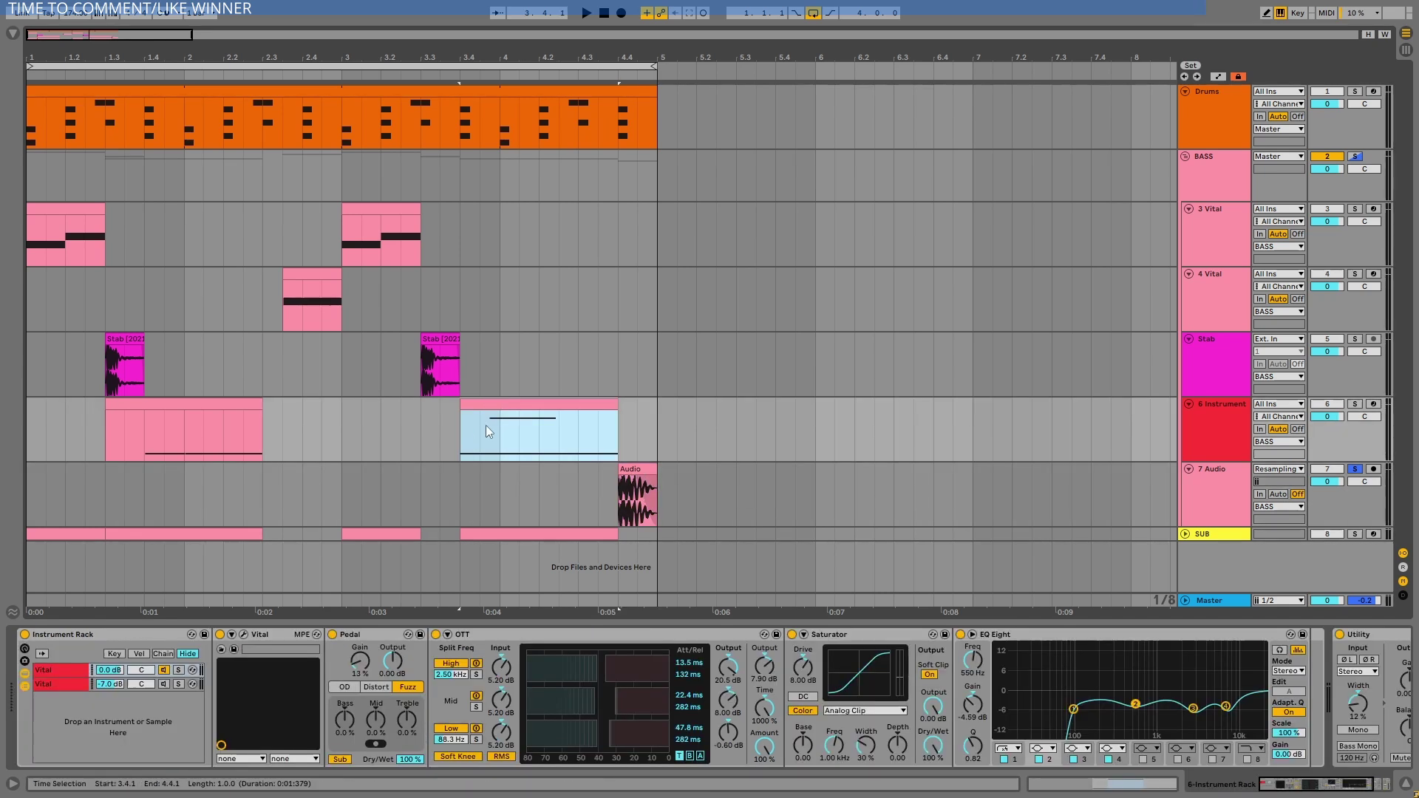
click(640, 473)
right_click(642, 473)
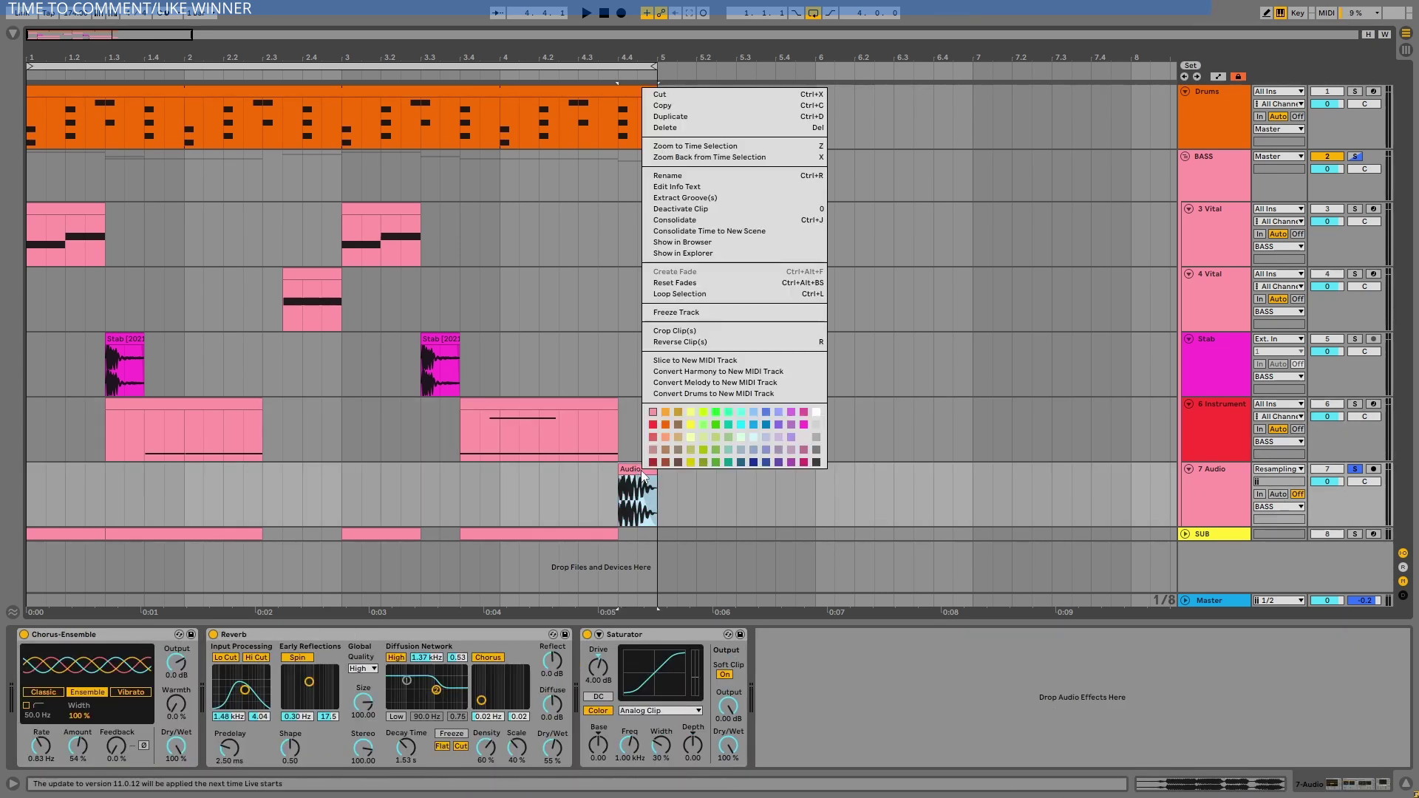
click(719, 243)
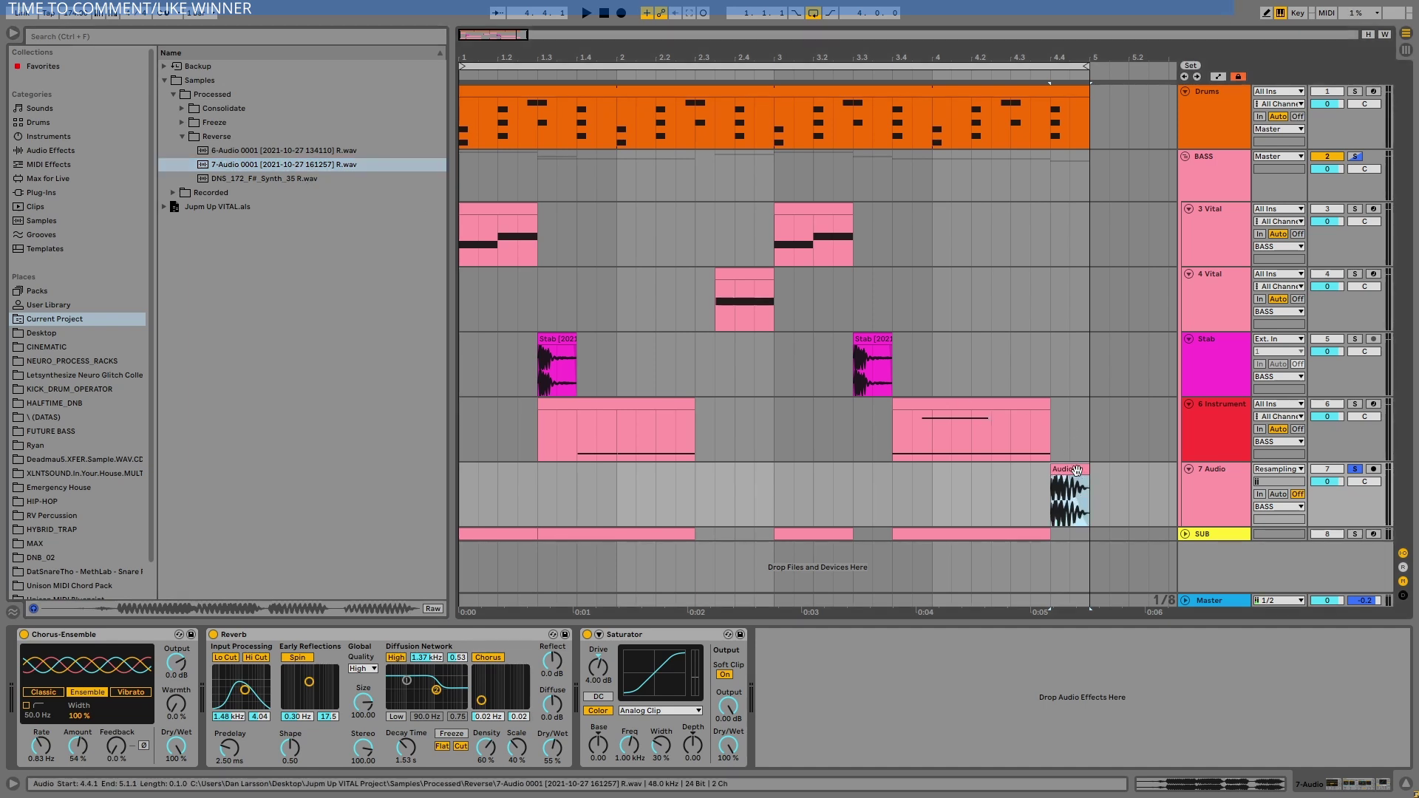
- Set the Audio clip's Texture warp grain size to 2.00 while listening
double_click(1065, 473)
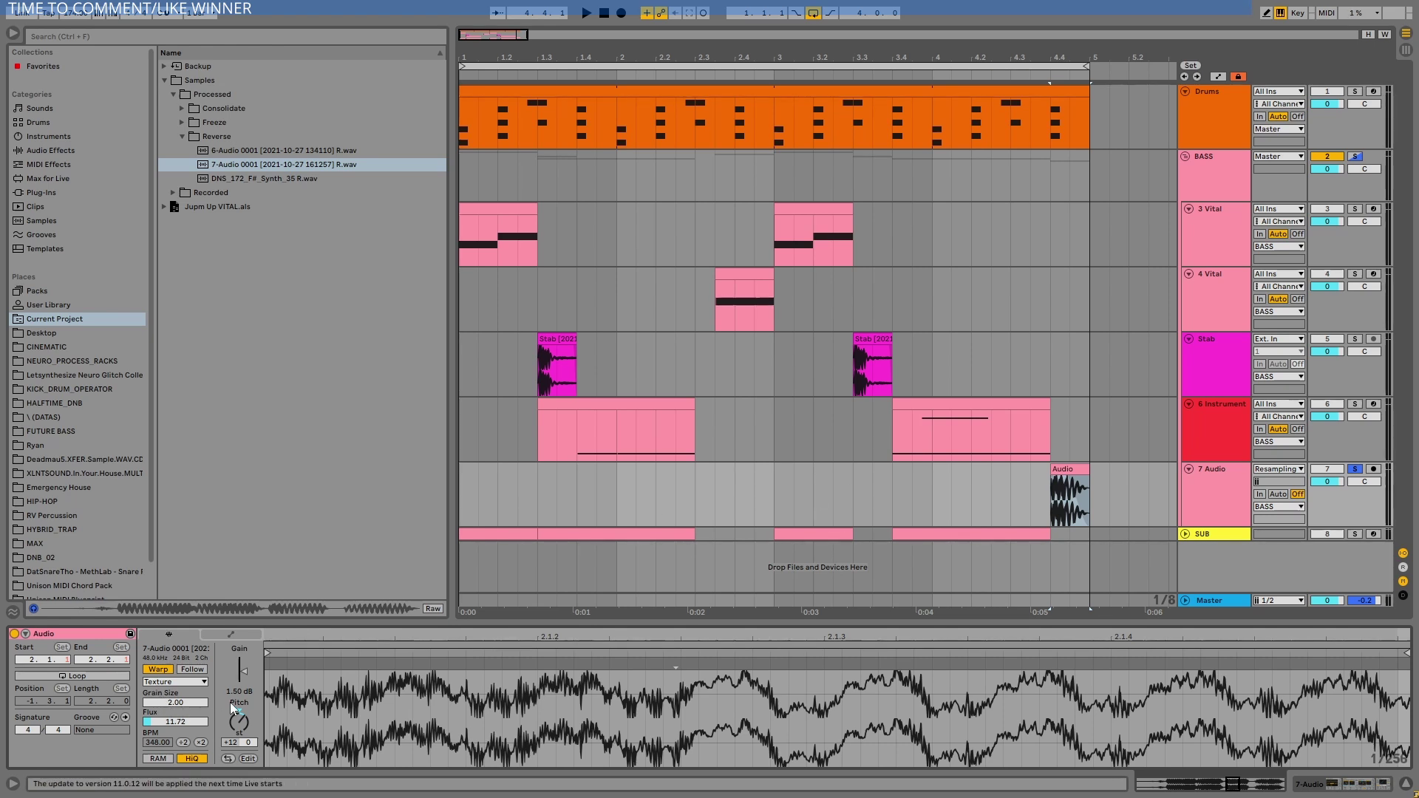
click(160, 703)
key(space)
drag(175, 702, 158, 707)
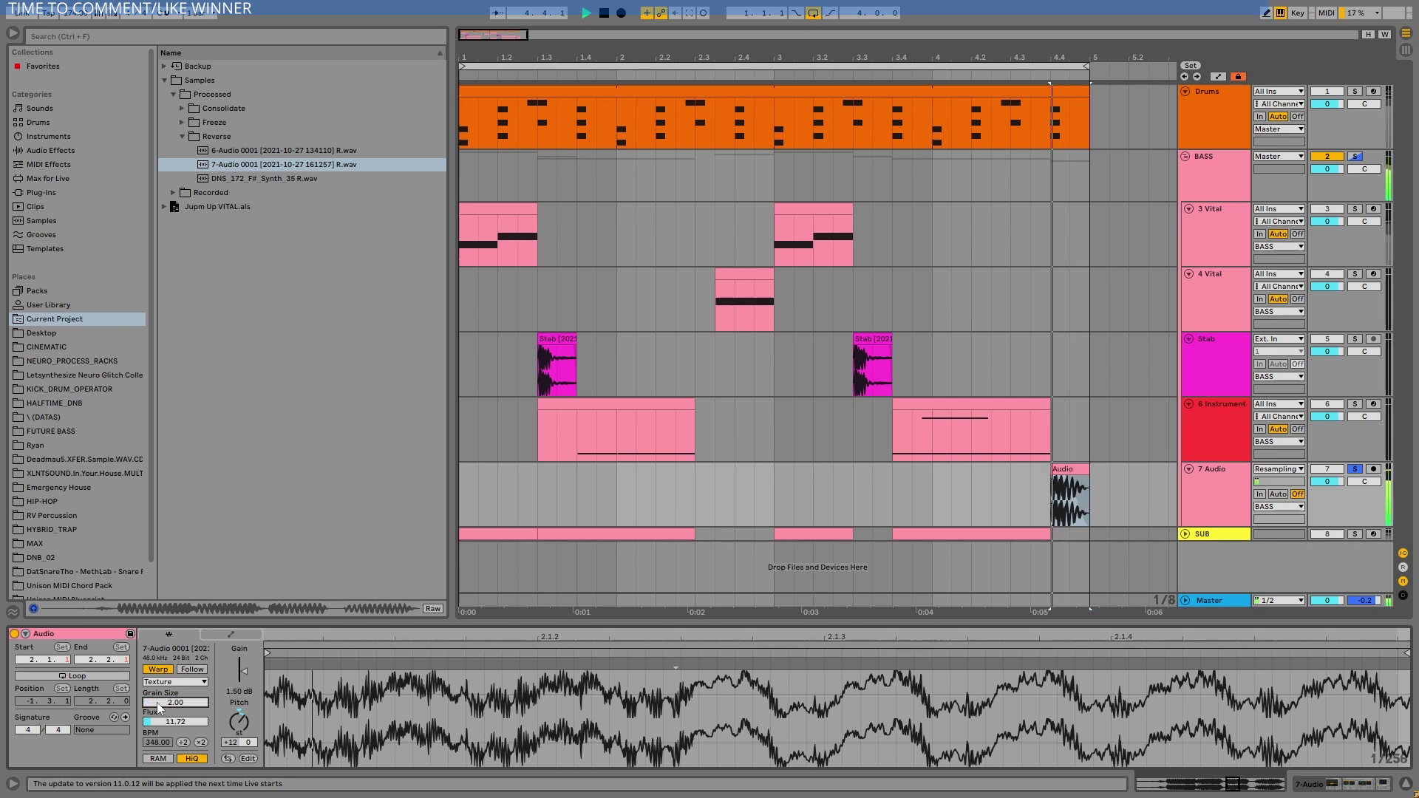
key(space)
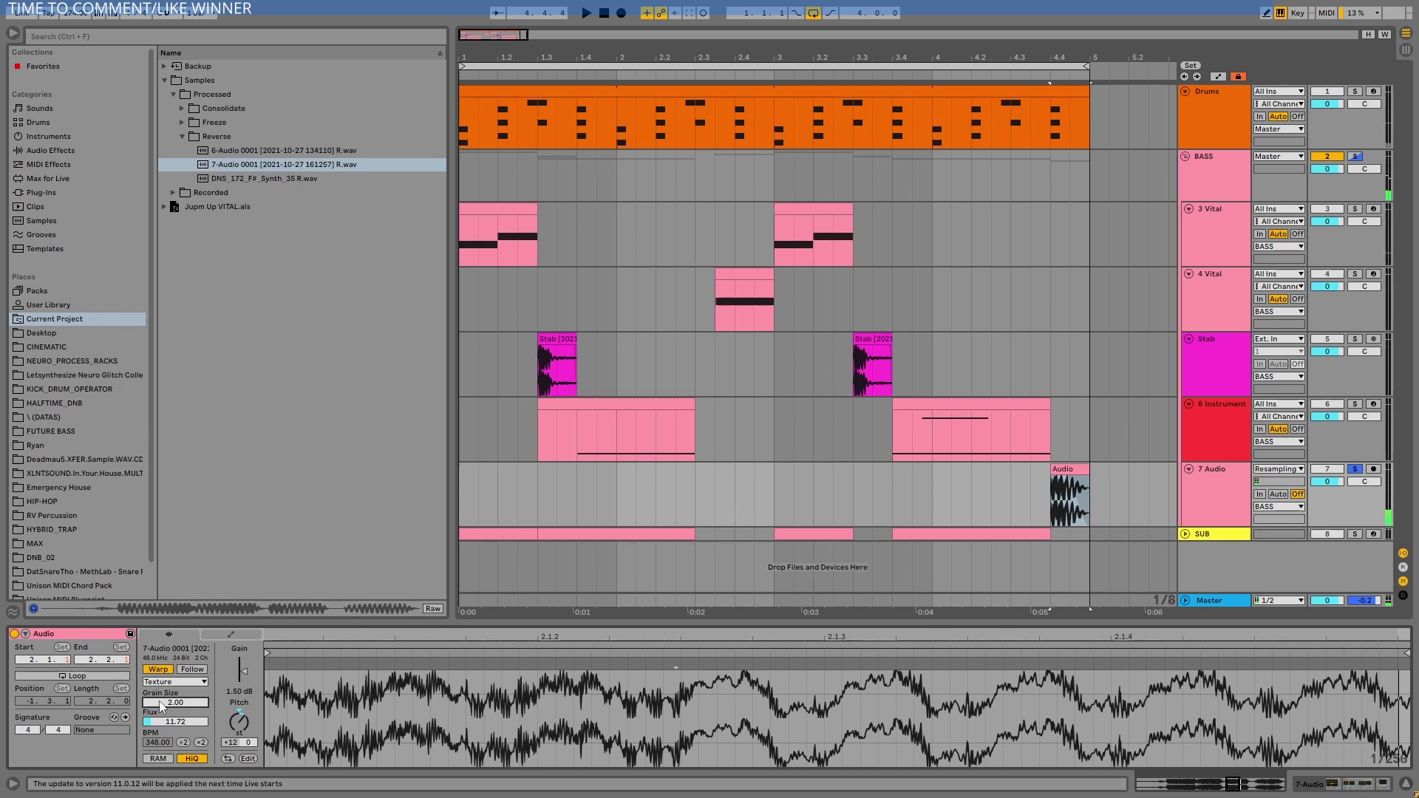
- Play from inside the clip and test resetting transpose, keeping the +12 transposition
click(476, 682)
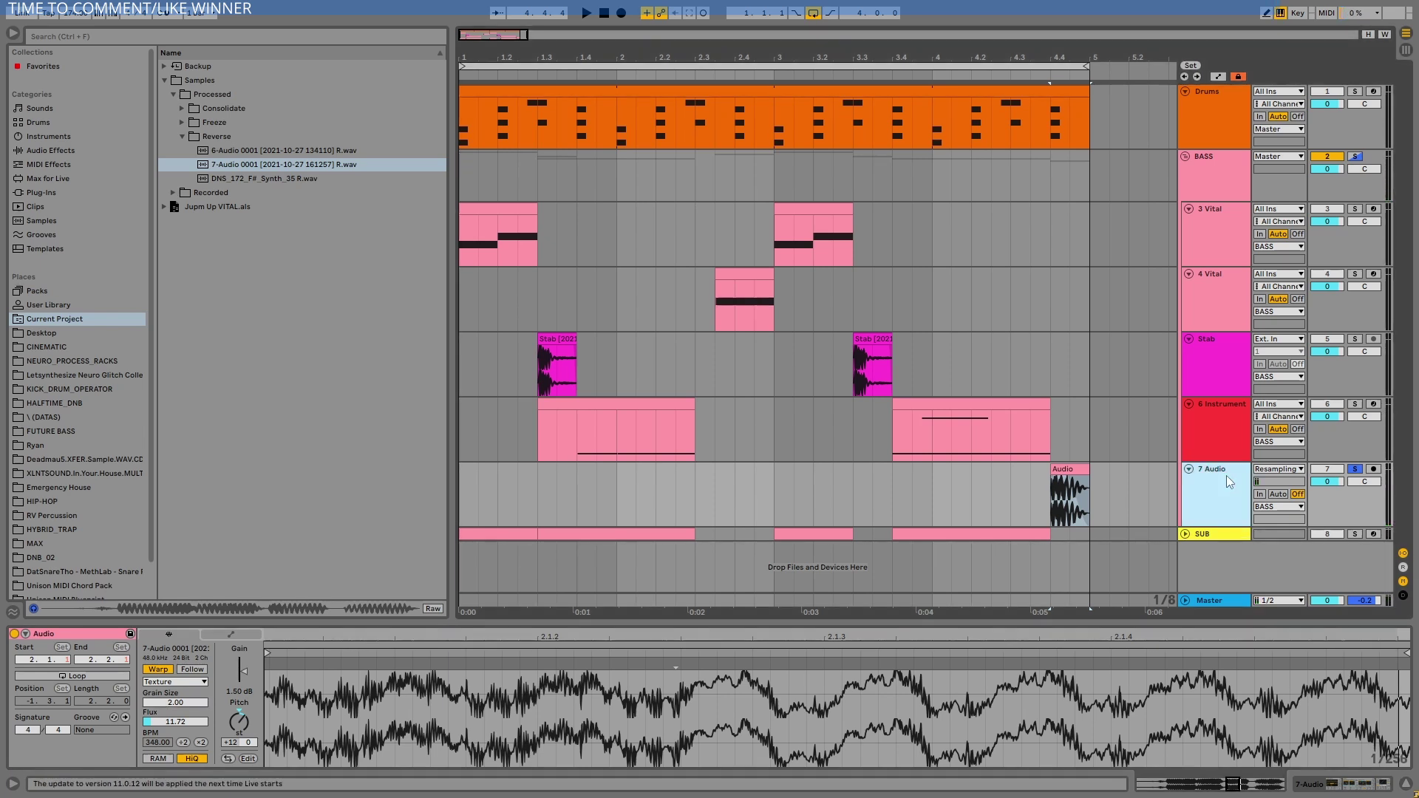
key(space)
click(240, 720)
key(Delete)
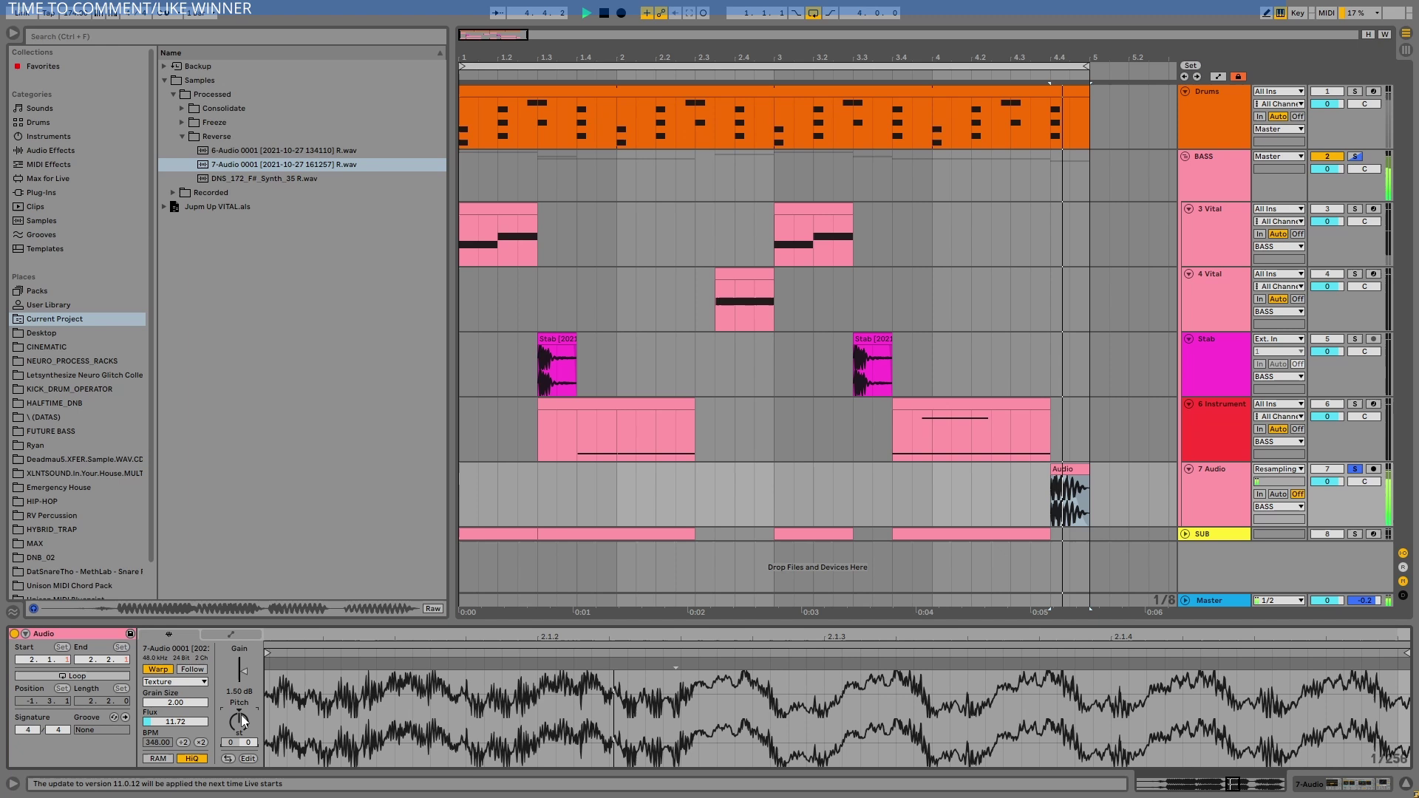
key(ctrl+z)
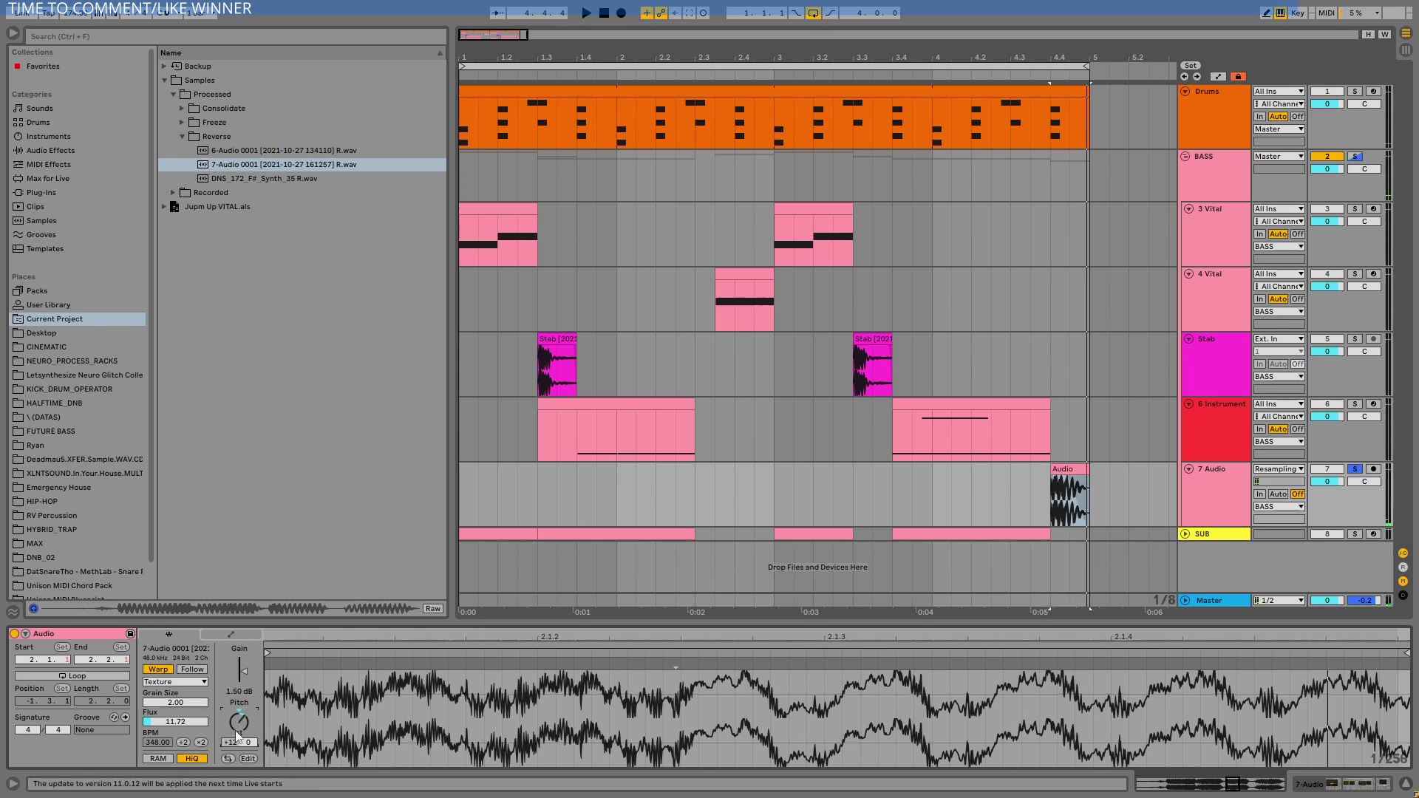
- Turn off all track solos and play the arrangement from bar 3.4.1
click(1236, 493)
click(1355, 470)
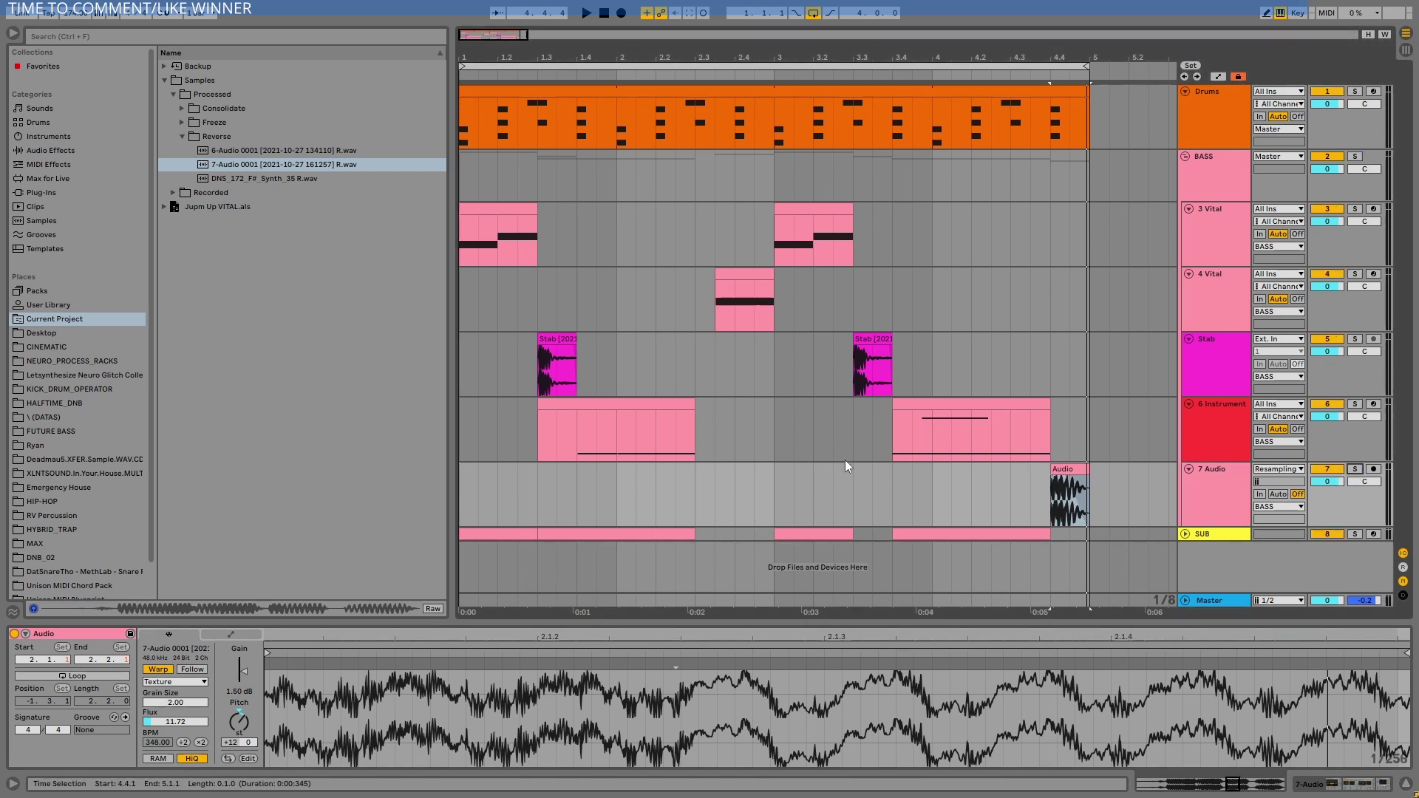
click(893, 480)
key(space)
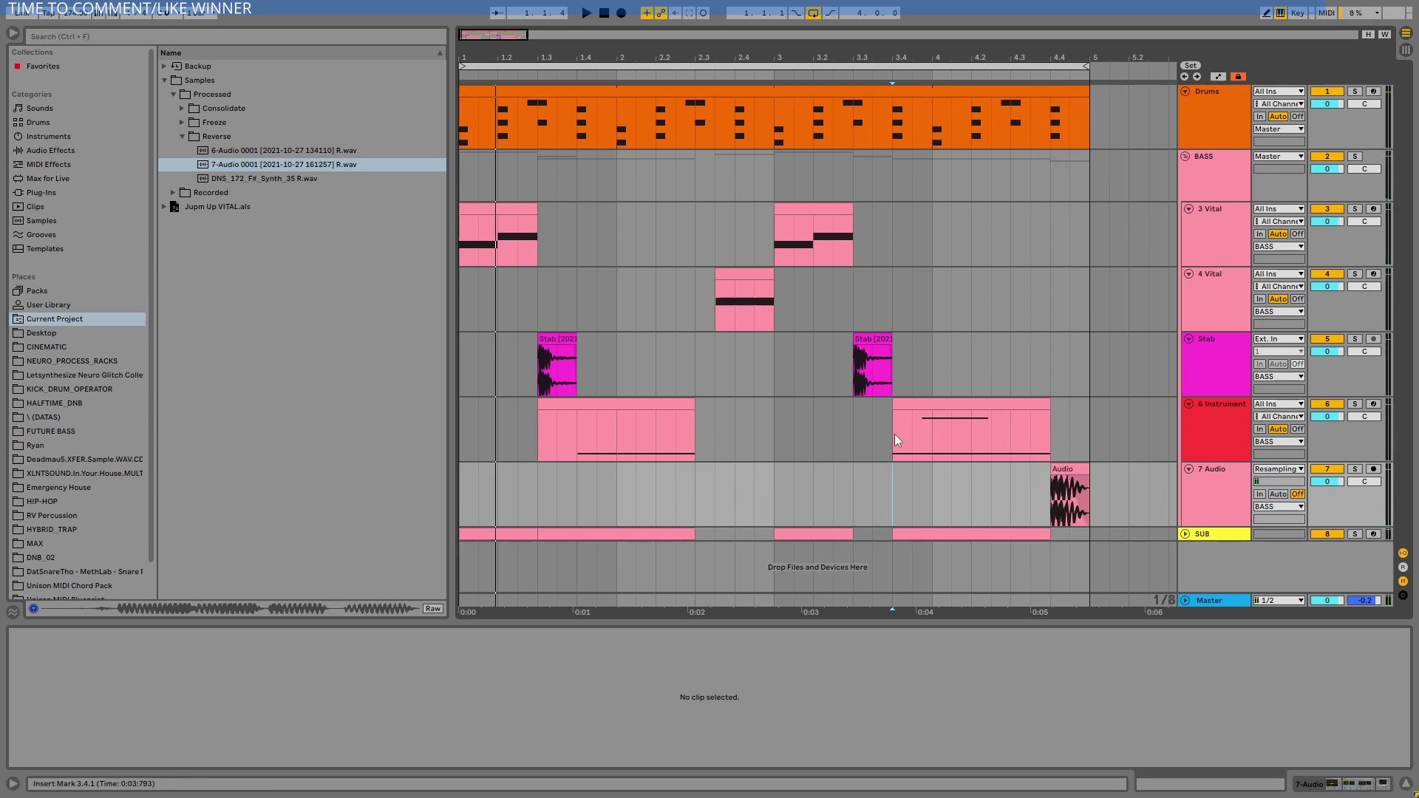
- Unfold, select and solo the SUB track, showing its devices, and play from 3.4.1
click(1186, 533)
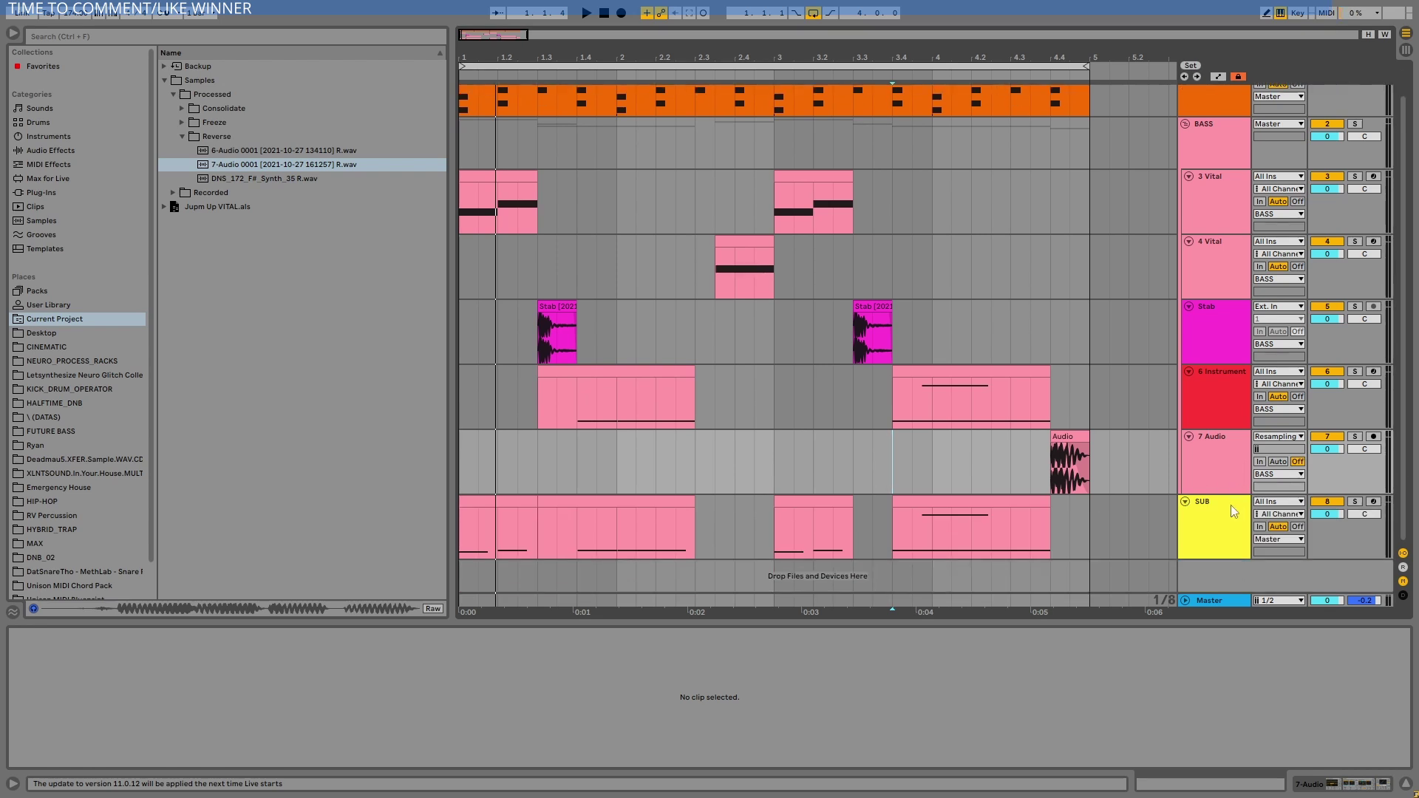
click(1234, 510)
click(1354, 501)
click(1220, 510)
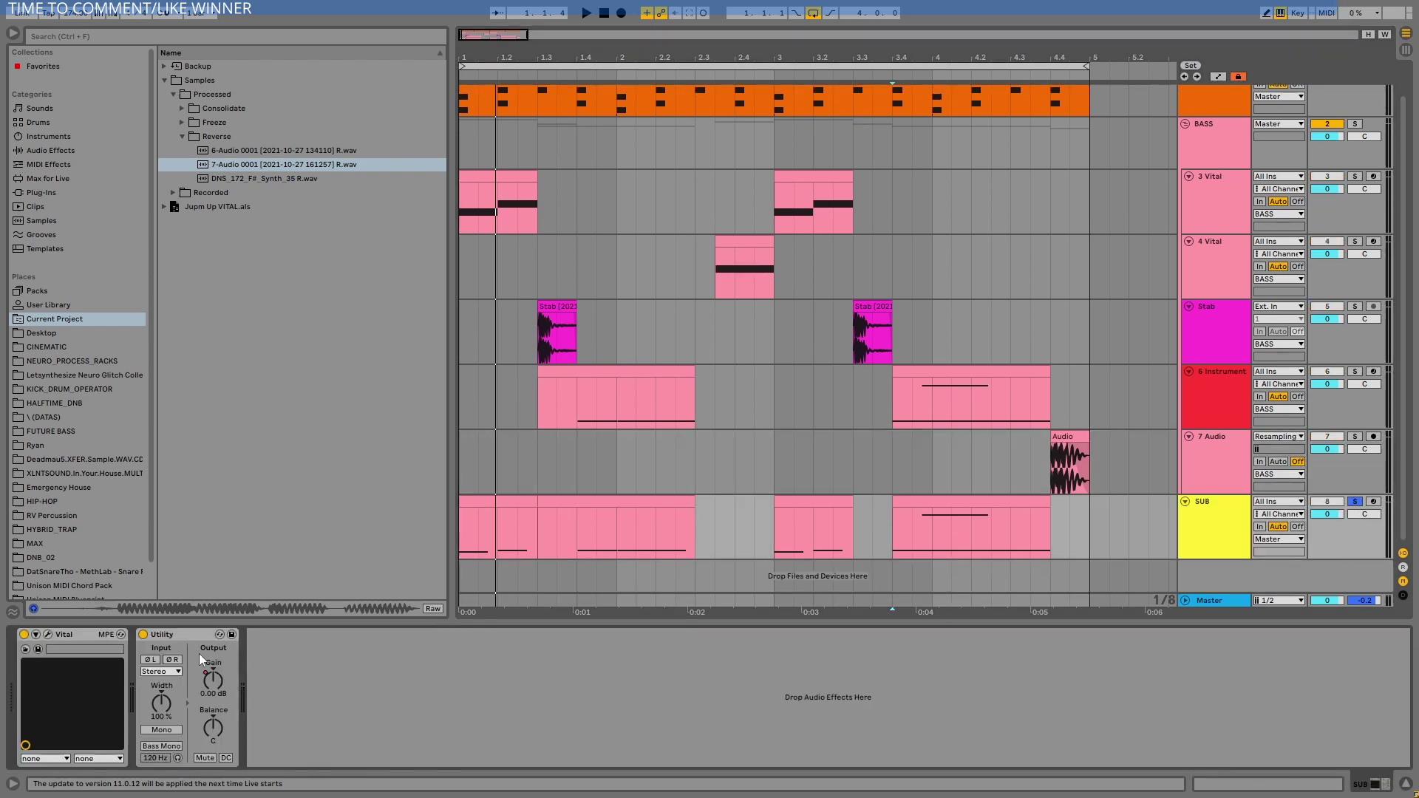
click(214, 670)
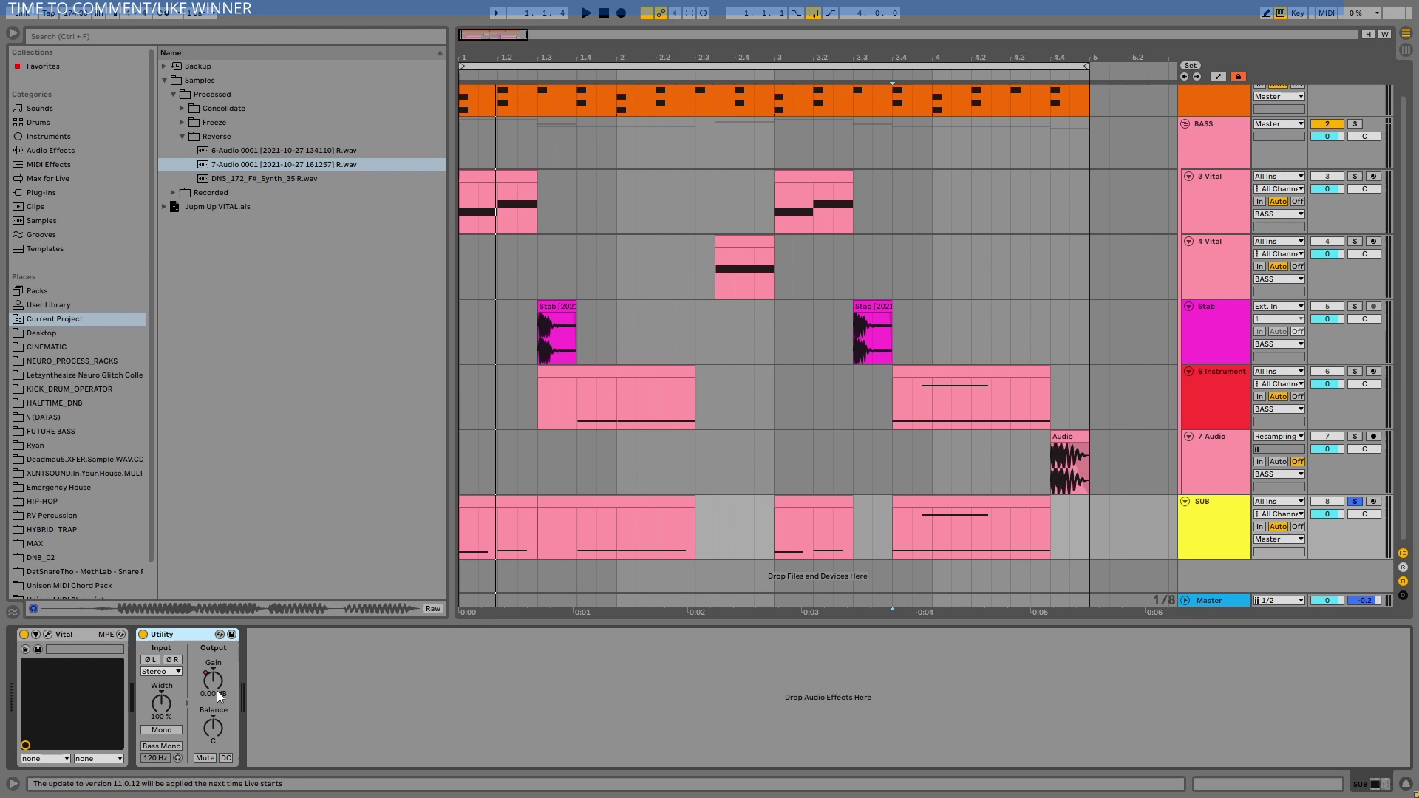
key(space)
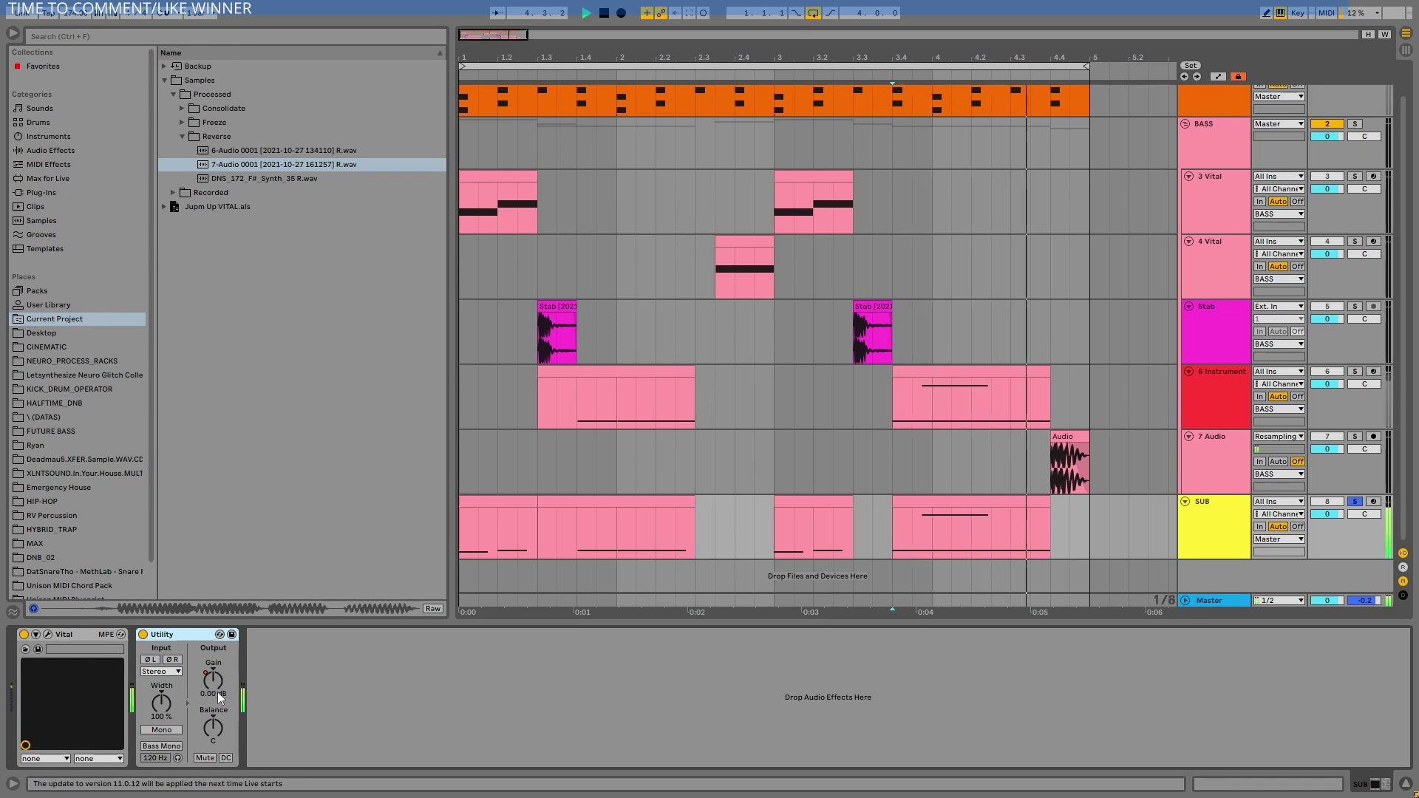
- Raise Filter 1 drive in the SUB's Vital patch and check its Soft Clip distortion
click(48, 635)
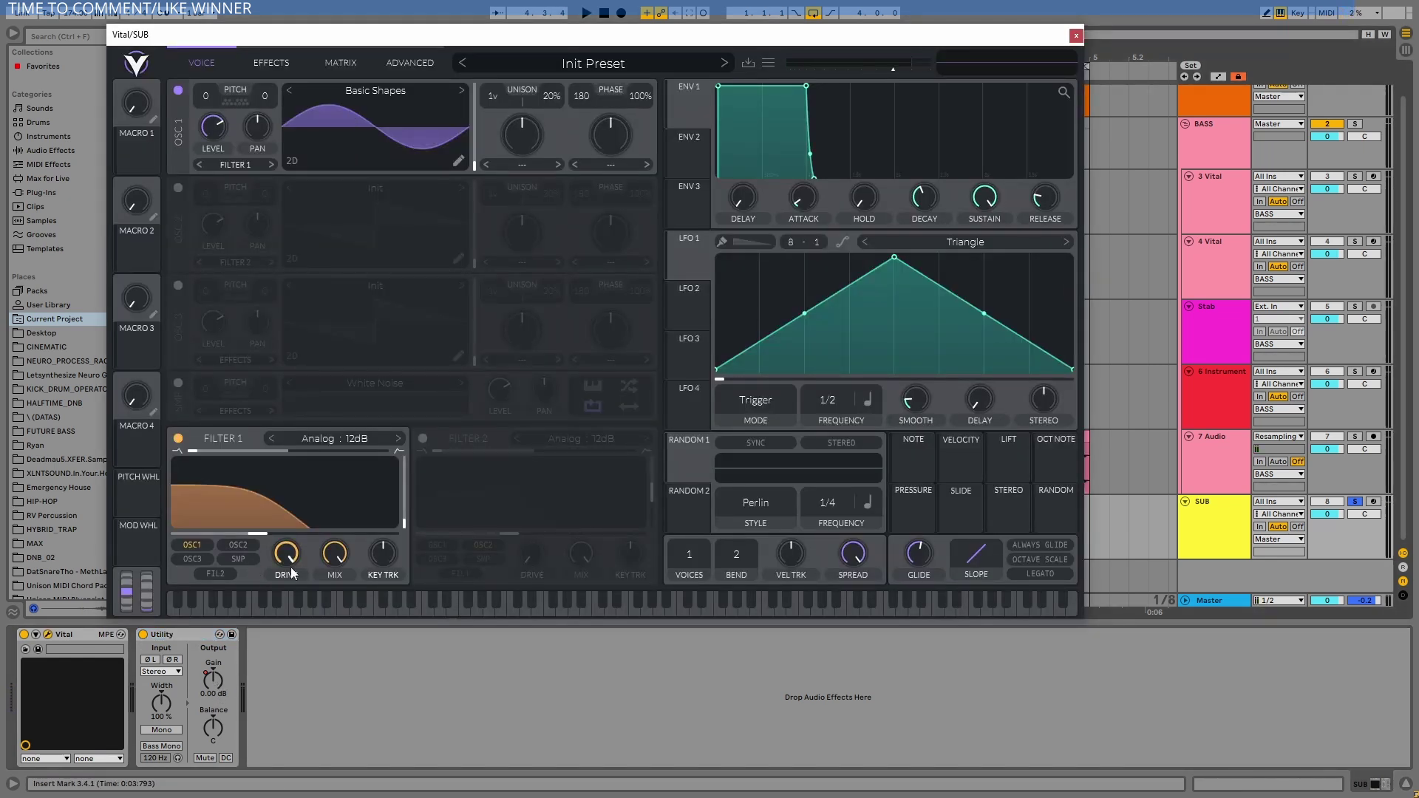
drag(292, 572, 297, 554)
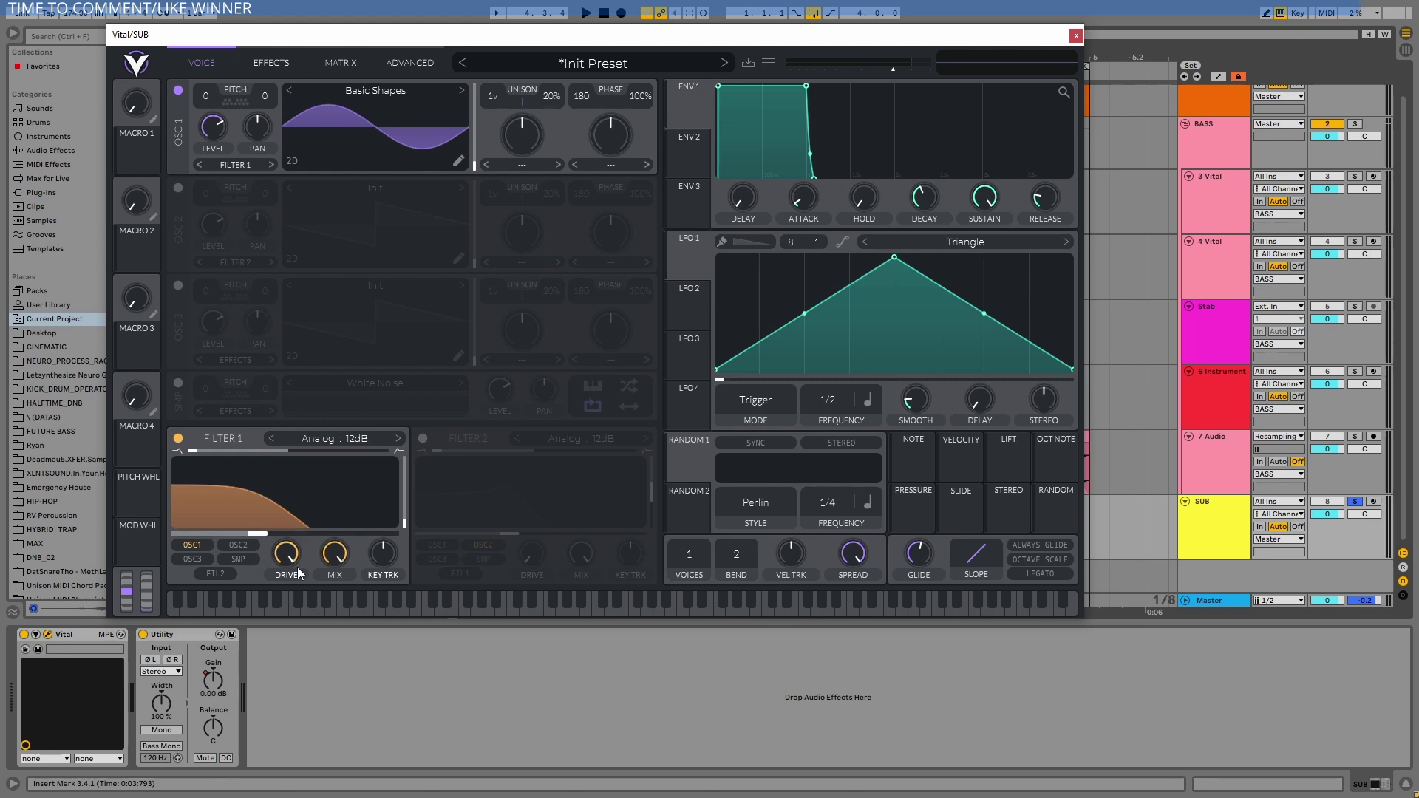
click(272, 63)
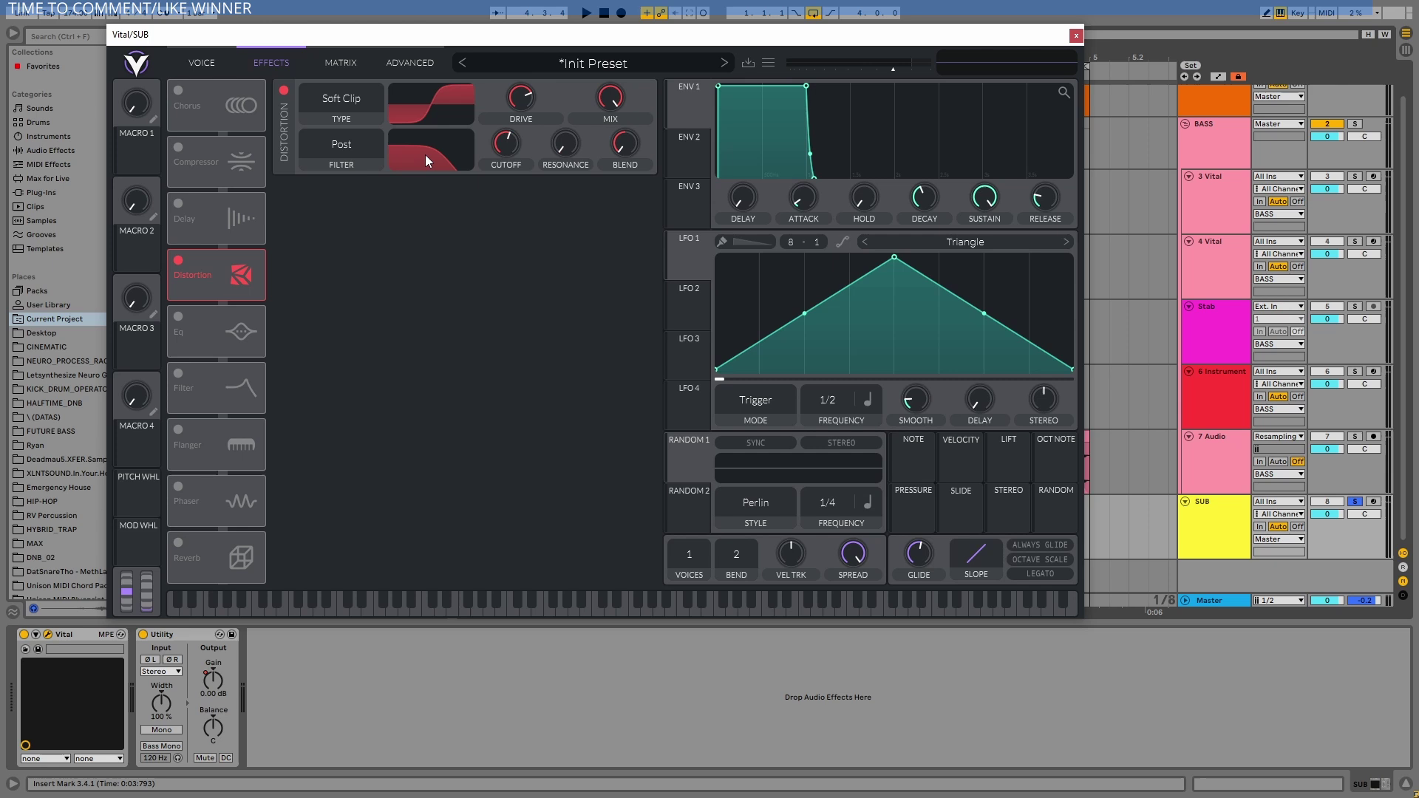
- Close the Vital window and audition the SUB track
click(1076, 35)
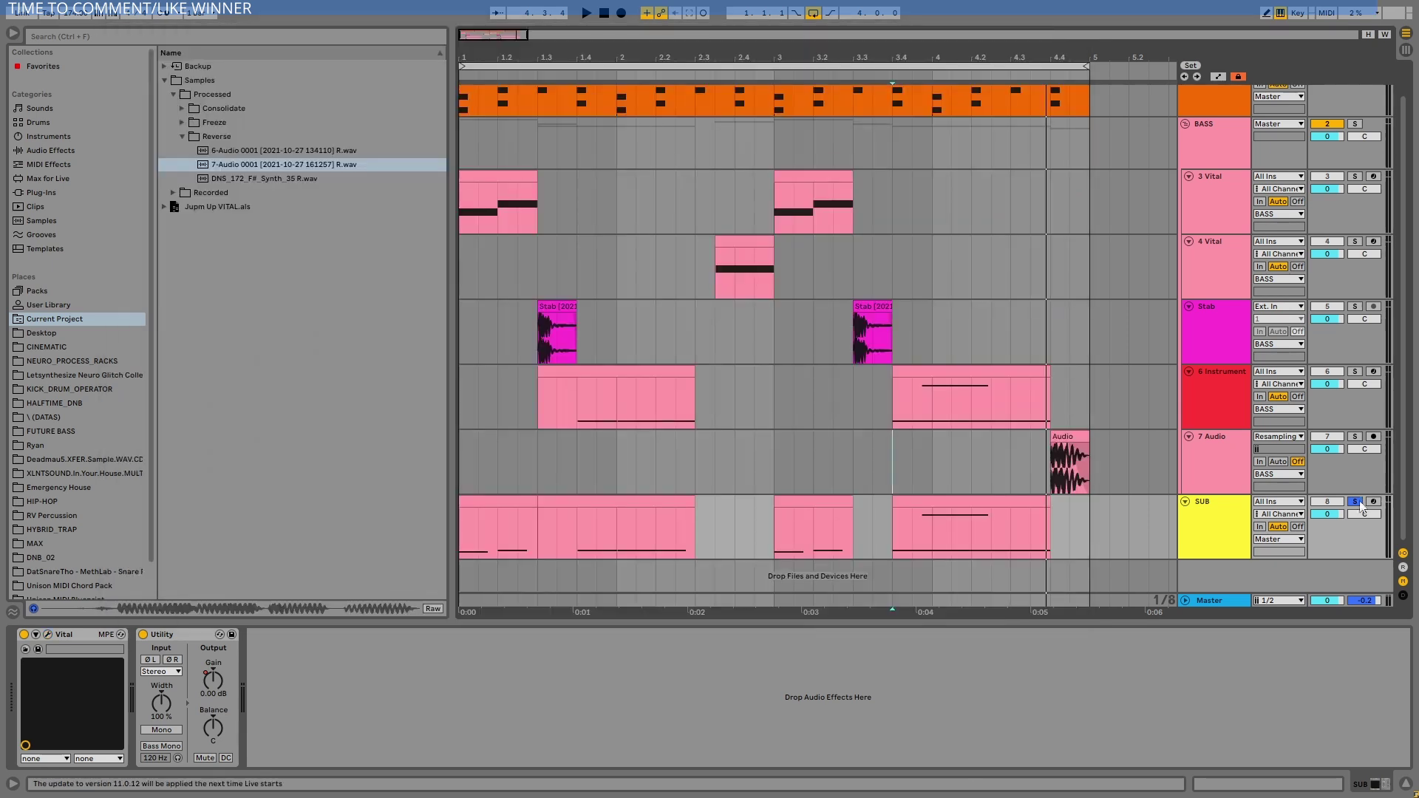
click(1212, 504)
key(space)
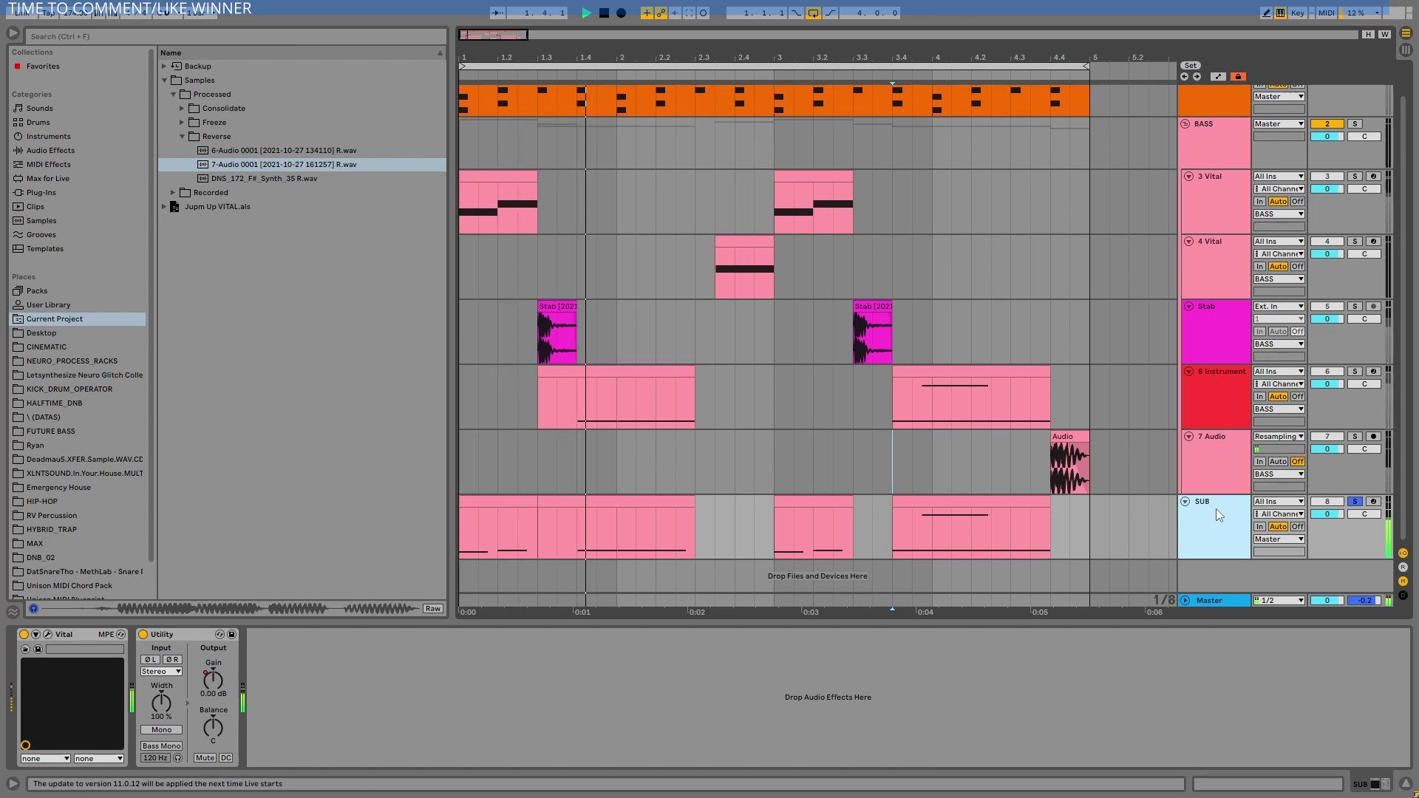
key(space)
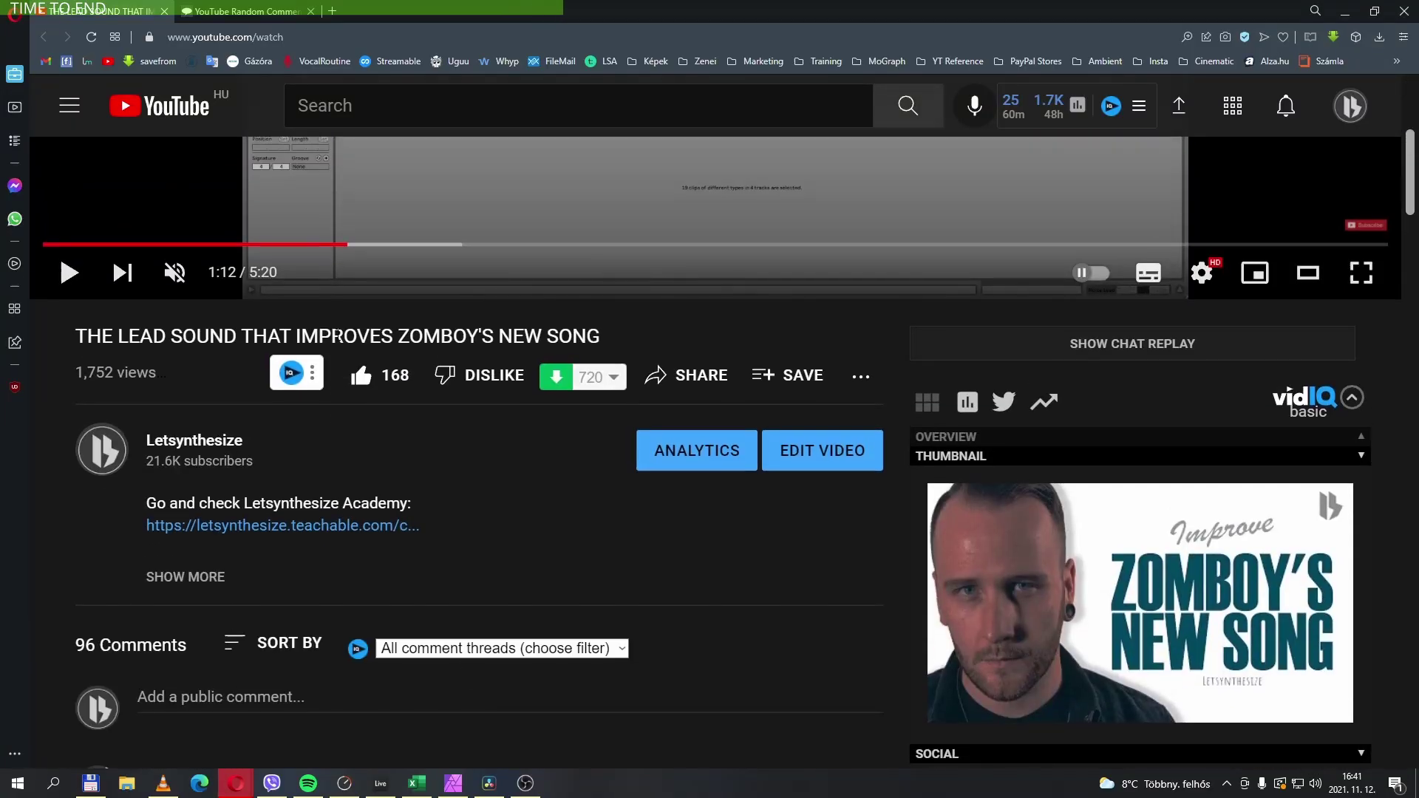
- Copy the YouTube video's URL from the browser's address bar
click(255, 37)
right_click(255, 39)
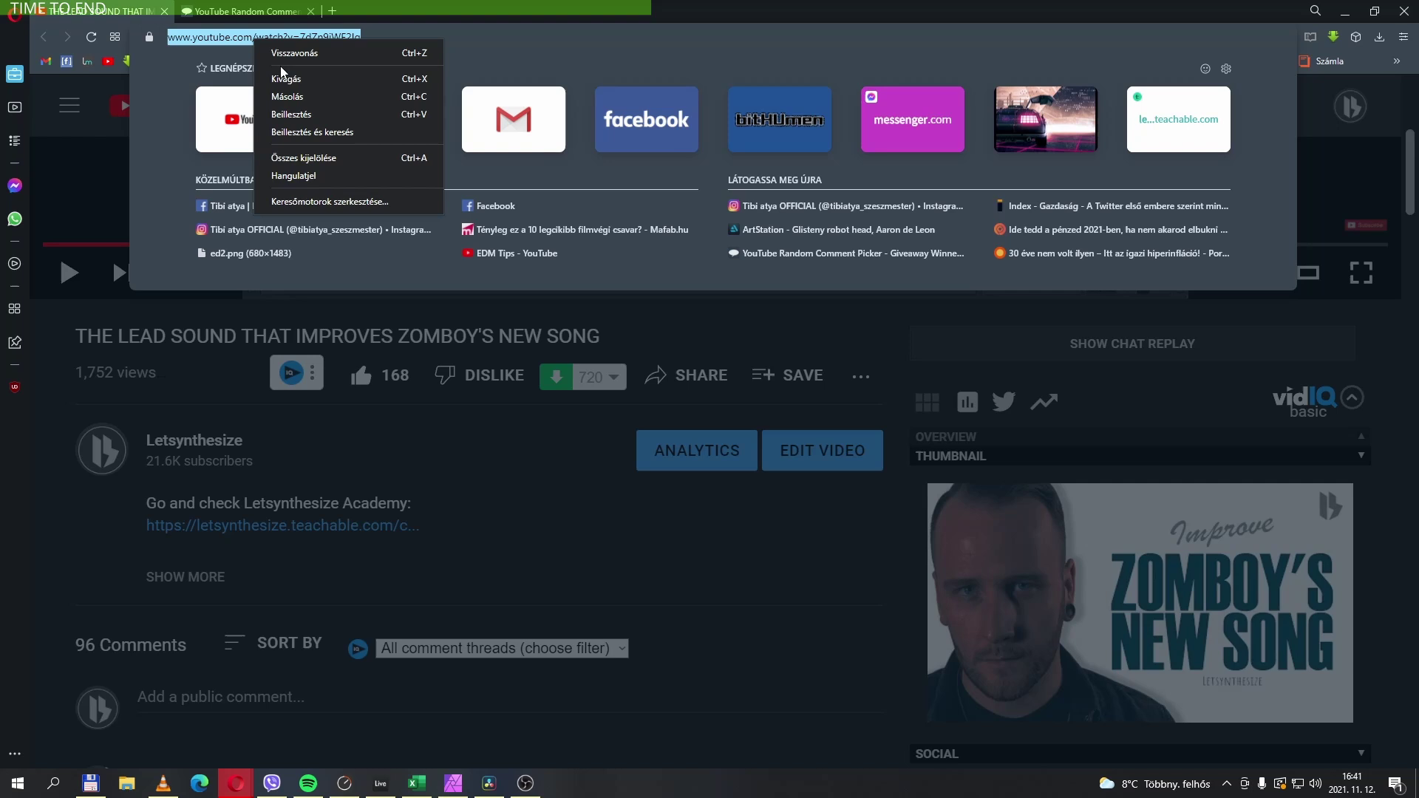
click(288, 98)
- Paste the video URL into Comment Picker's YouTube URL field
click(244, 11)
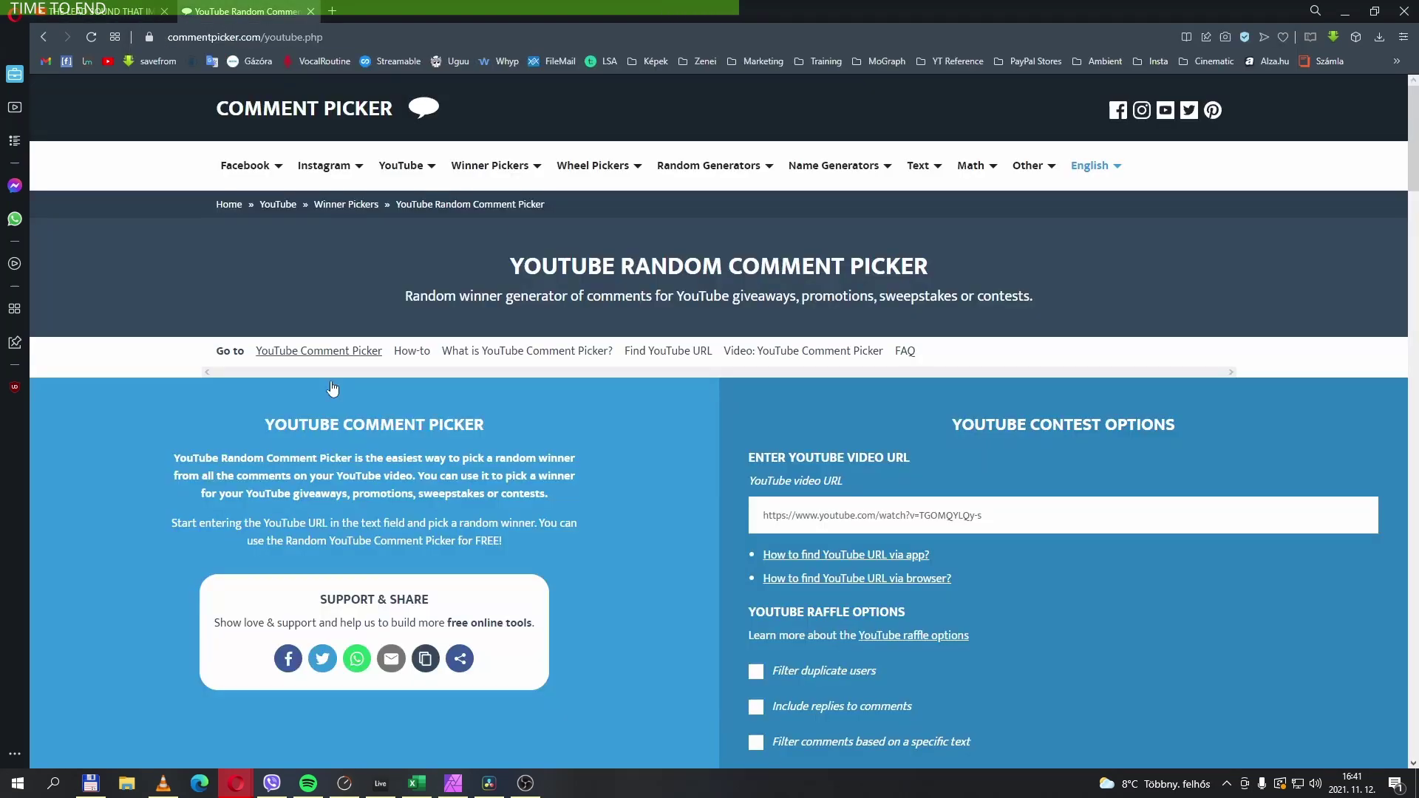
click(819, 516)
key(ctrl+v)
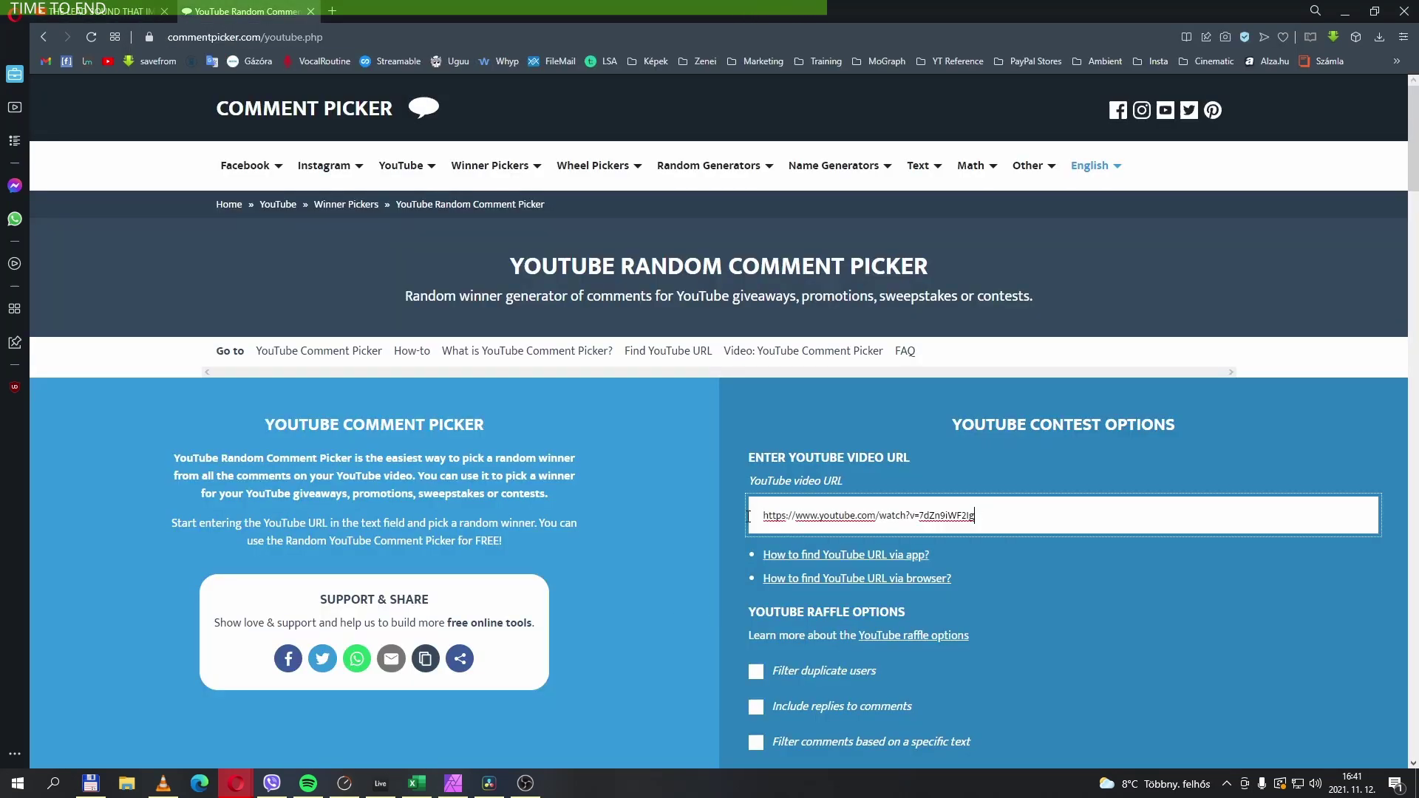
- Filter duplicate users, load the 44 comments, and draw a random winner
scroll(605, 532, down, 4)
click(754, 380)
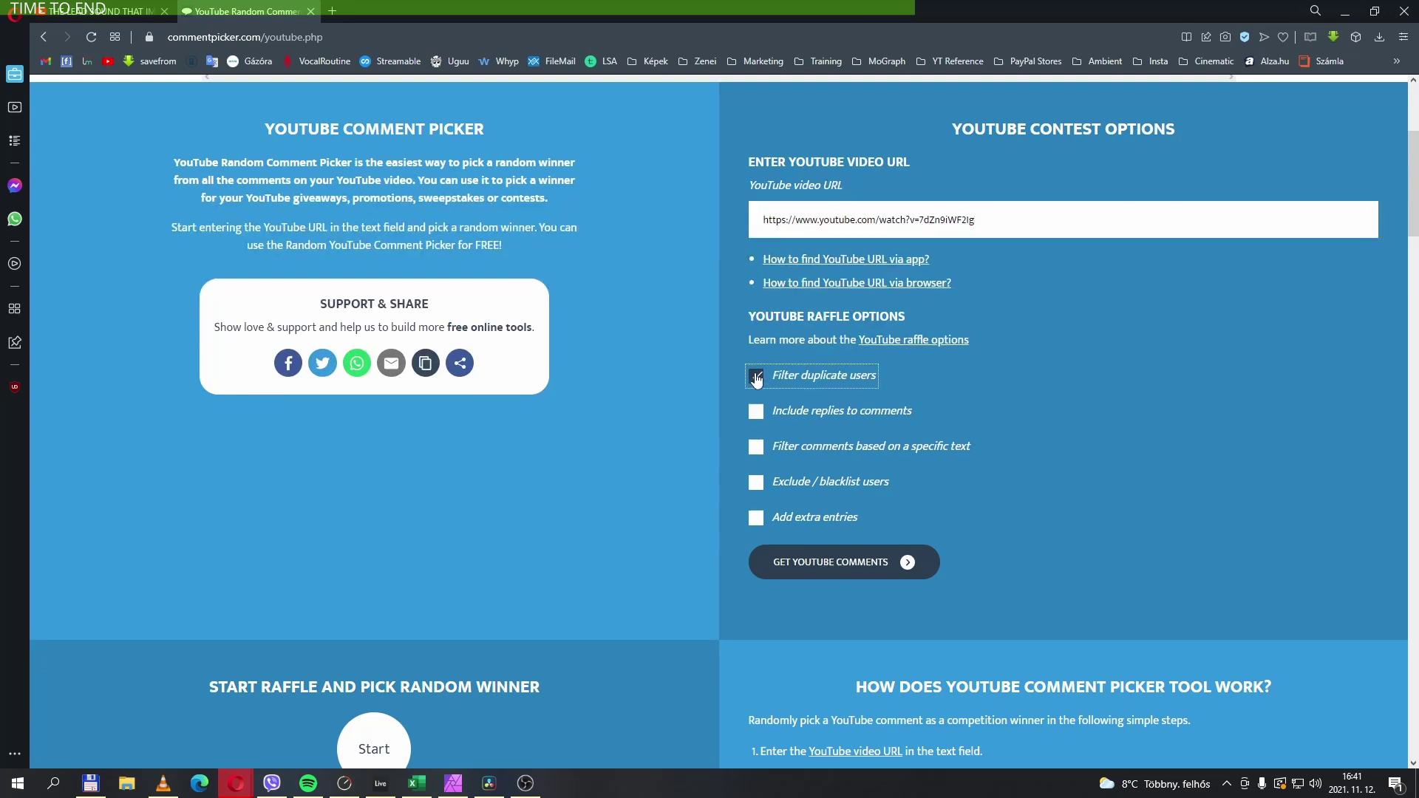
click(840, 570)
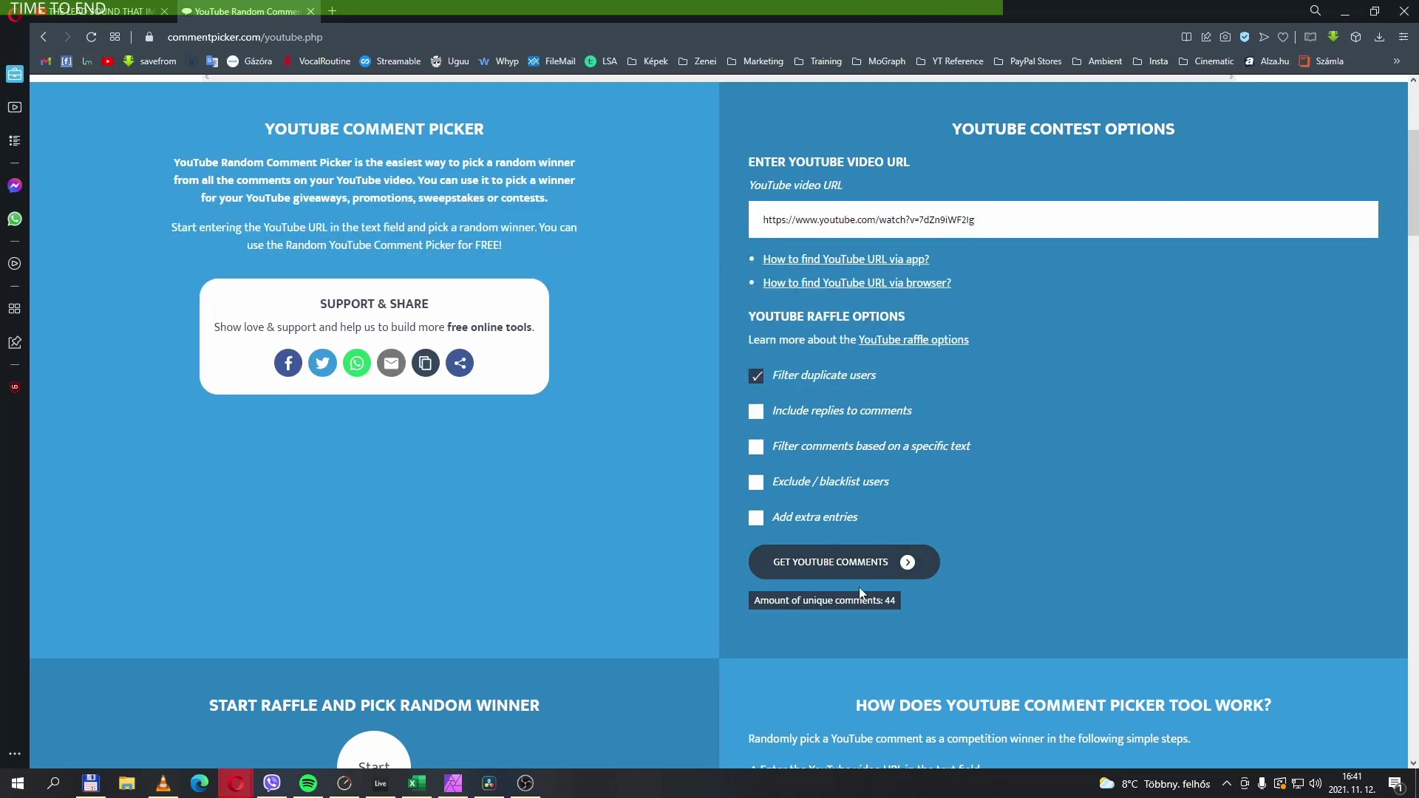
scroll(984, 525, down, 6)
click(377, 329)
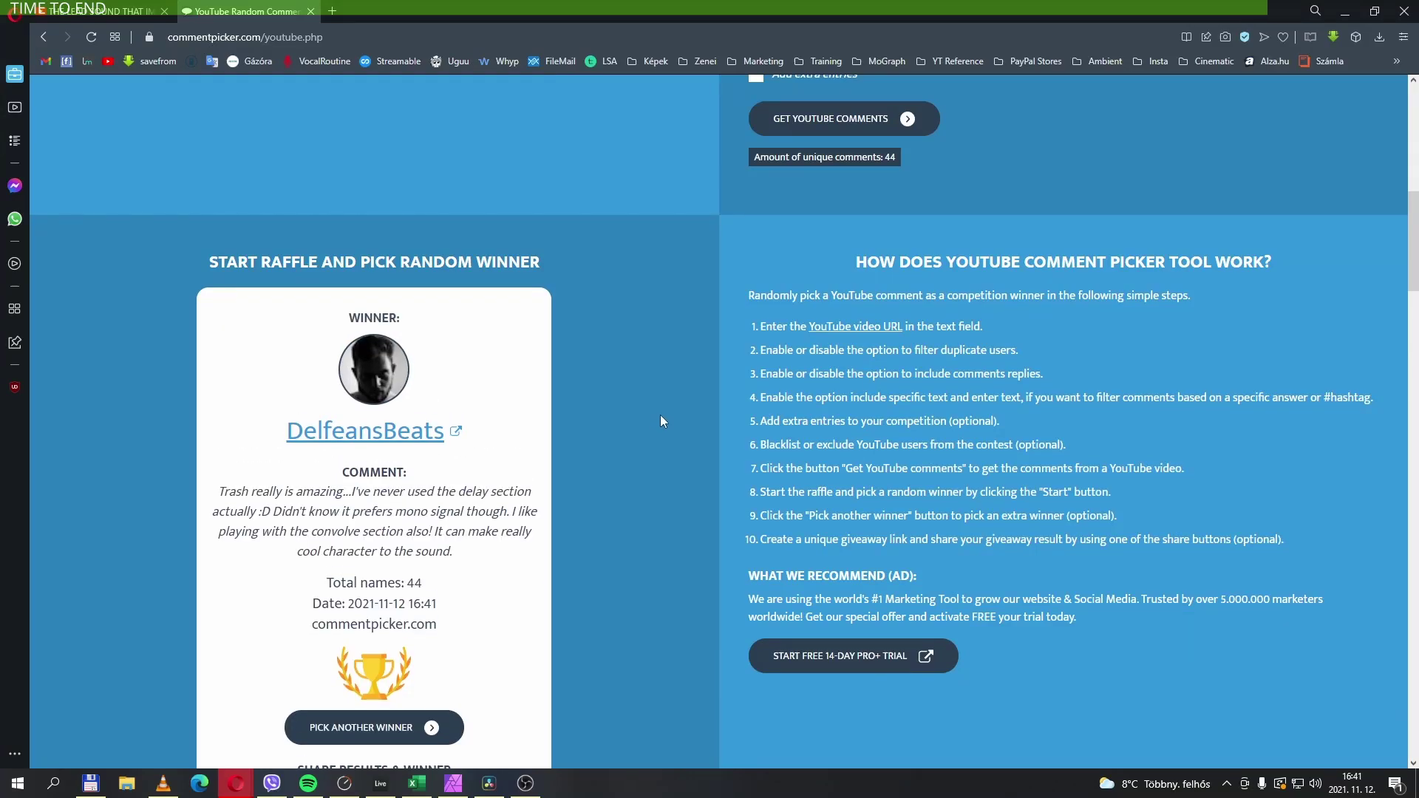
scroll(655, 430, down, 1)
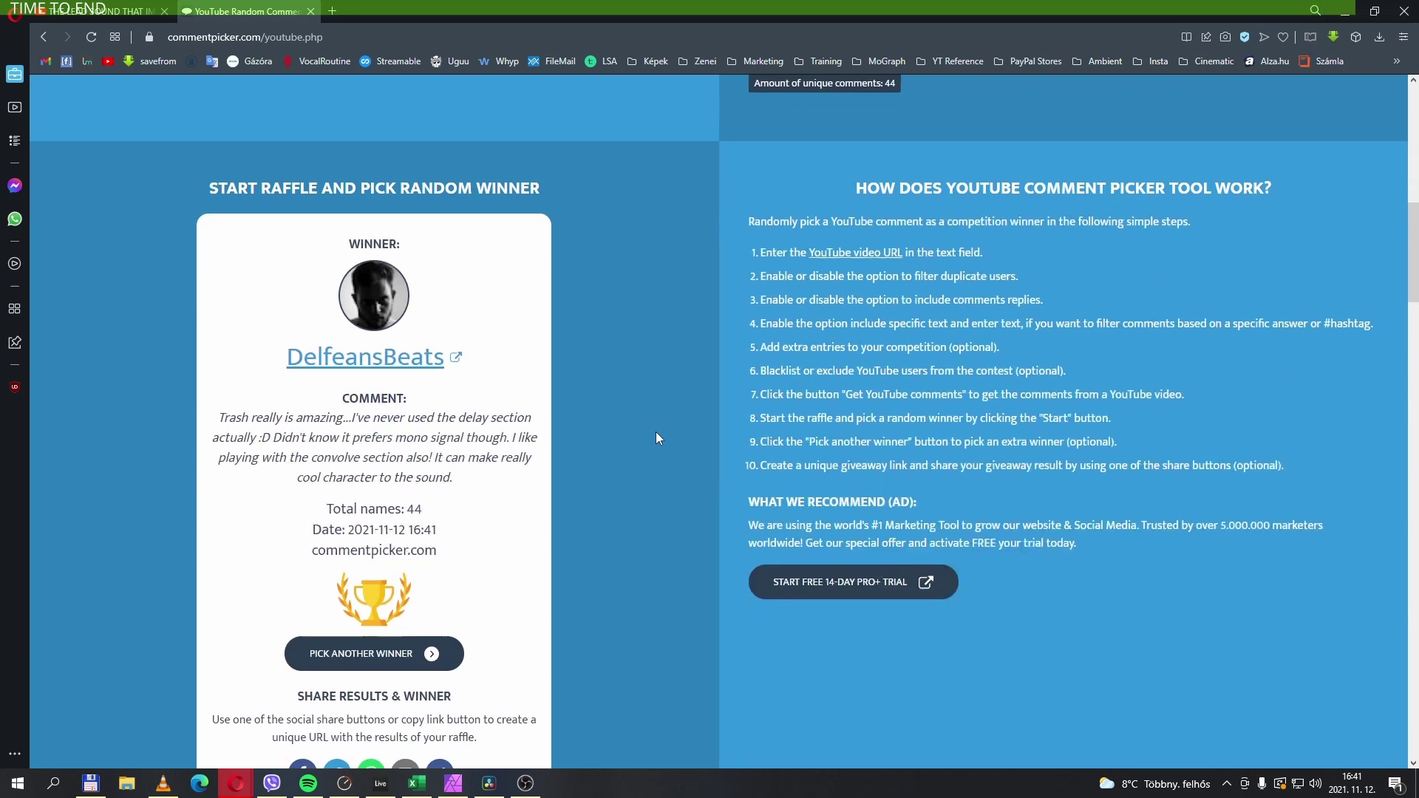